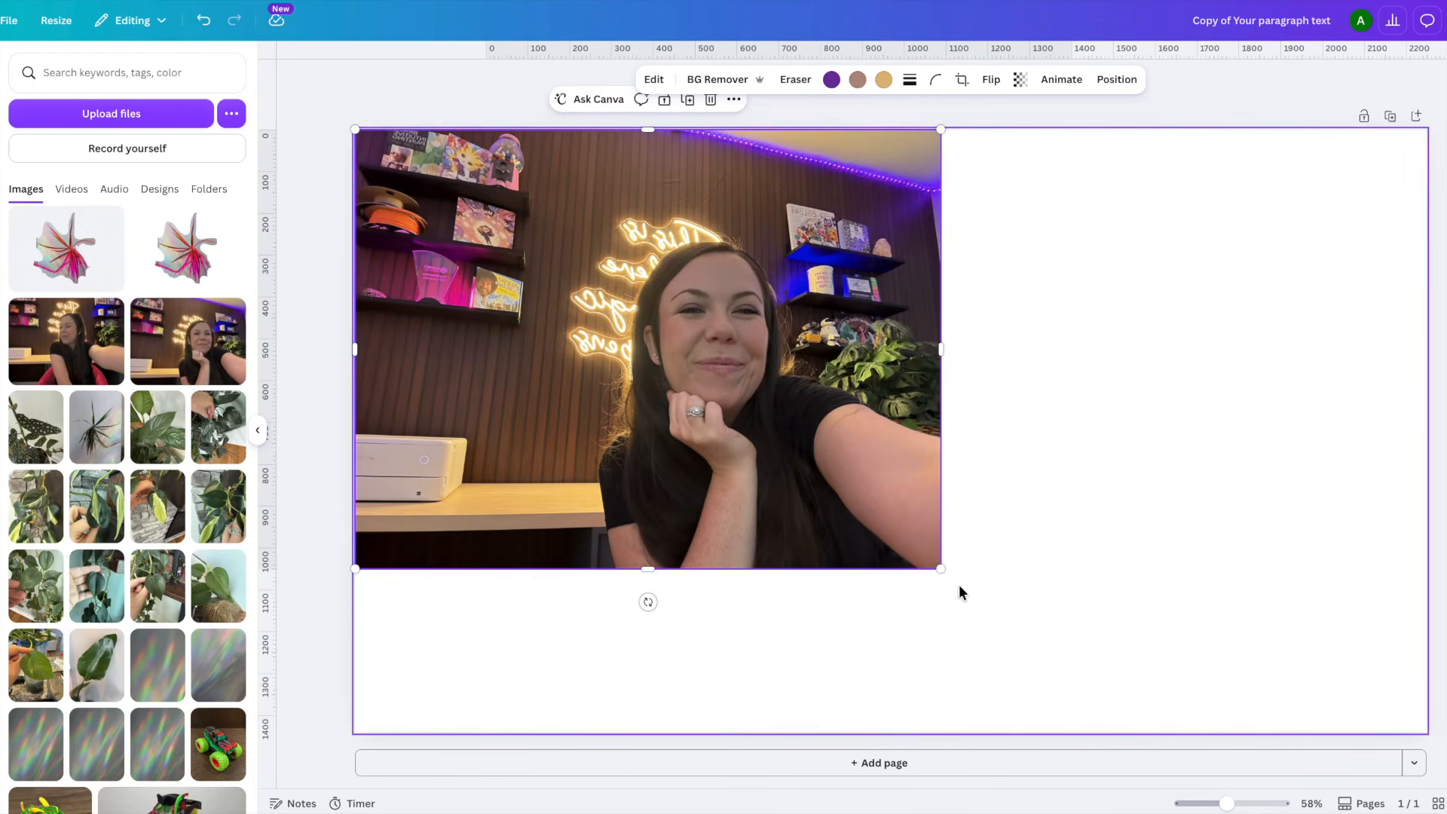
- Enlarge the selfie to the full page height and extend it with Magic Expand at the Whole Page size
left_click_drag(942, 570, 1169, 718)
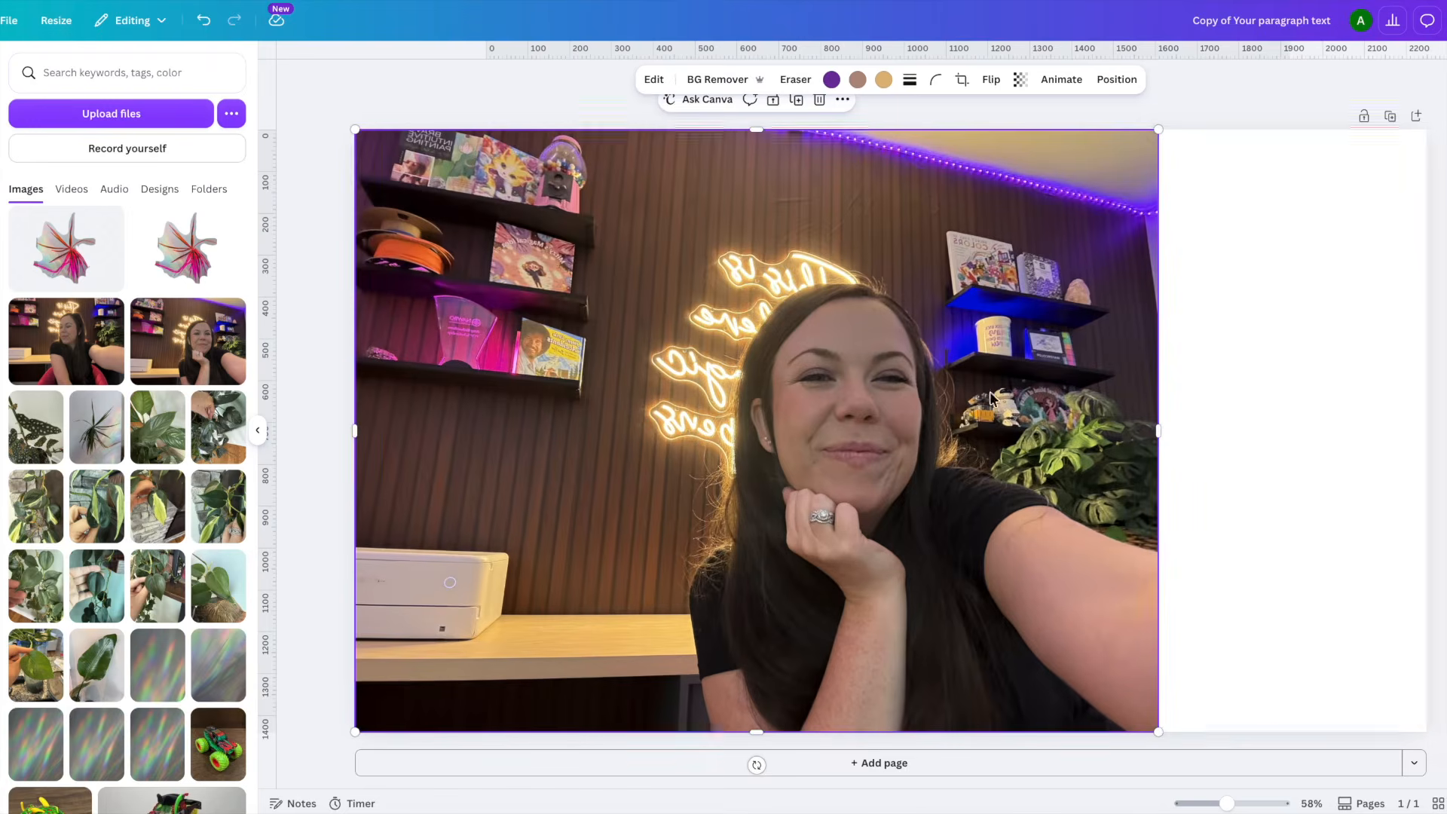
left_click(653, 83)
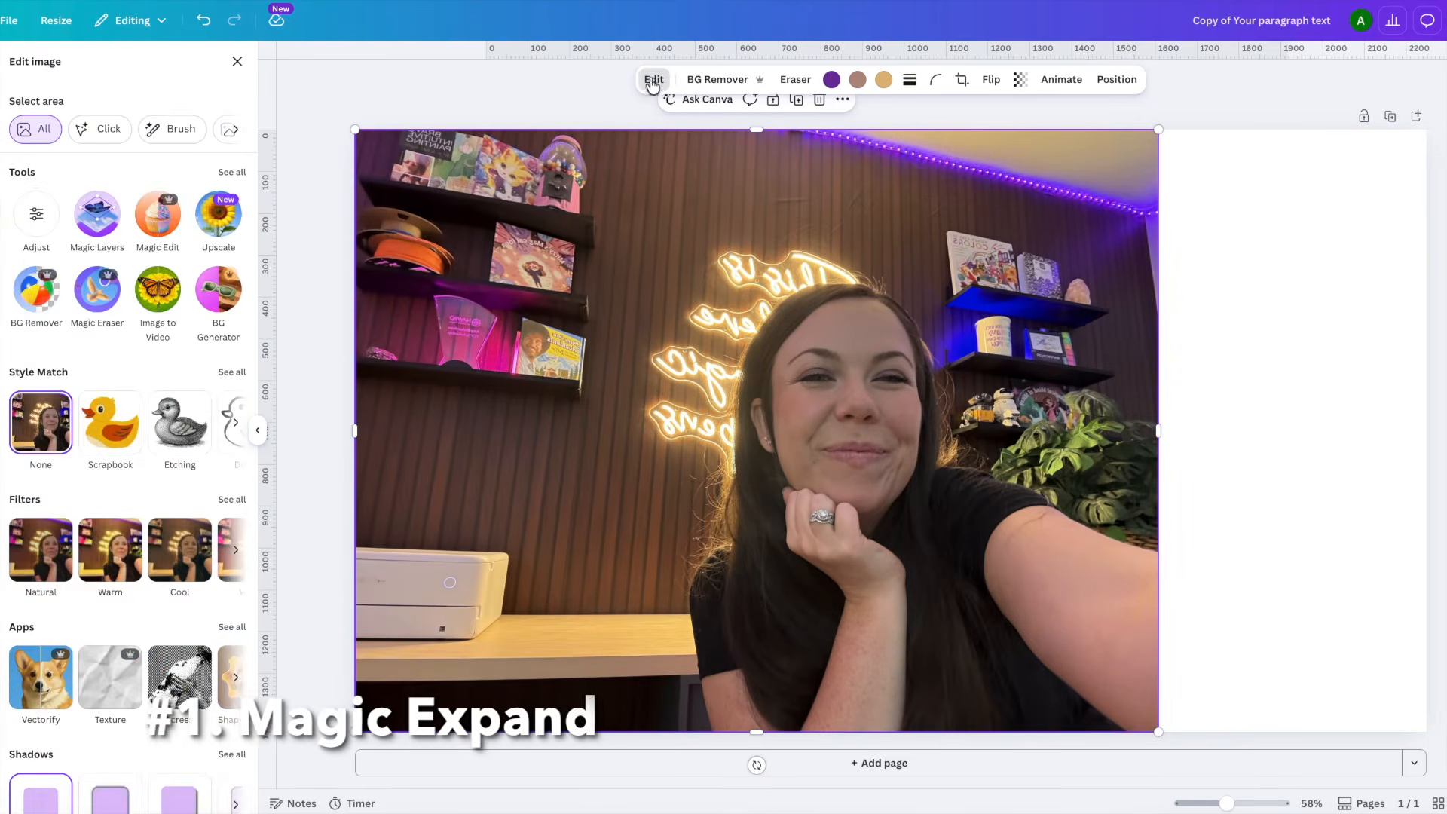
left_click(232, 172)
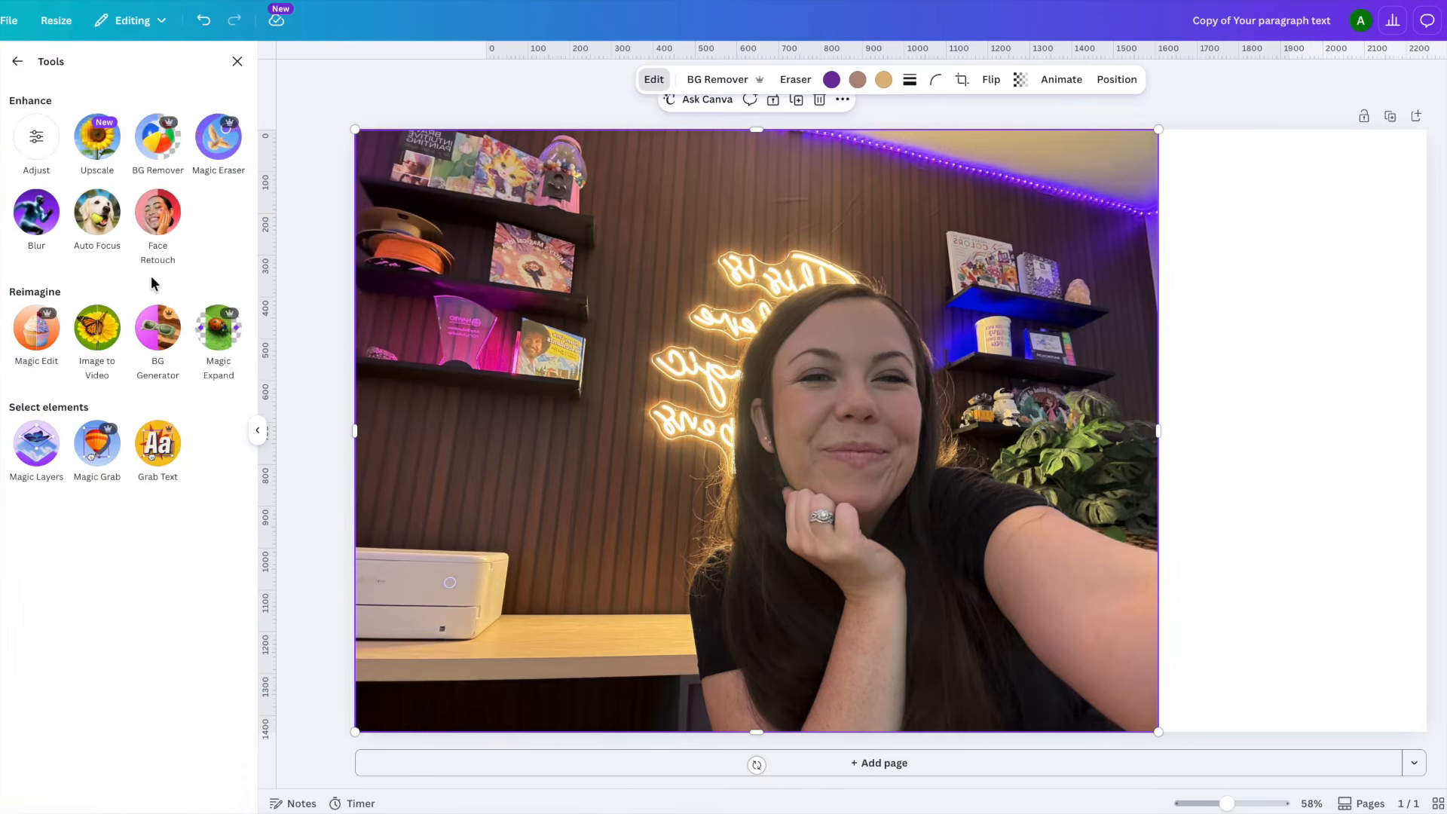
left_click(211, 332)
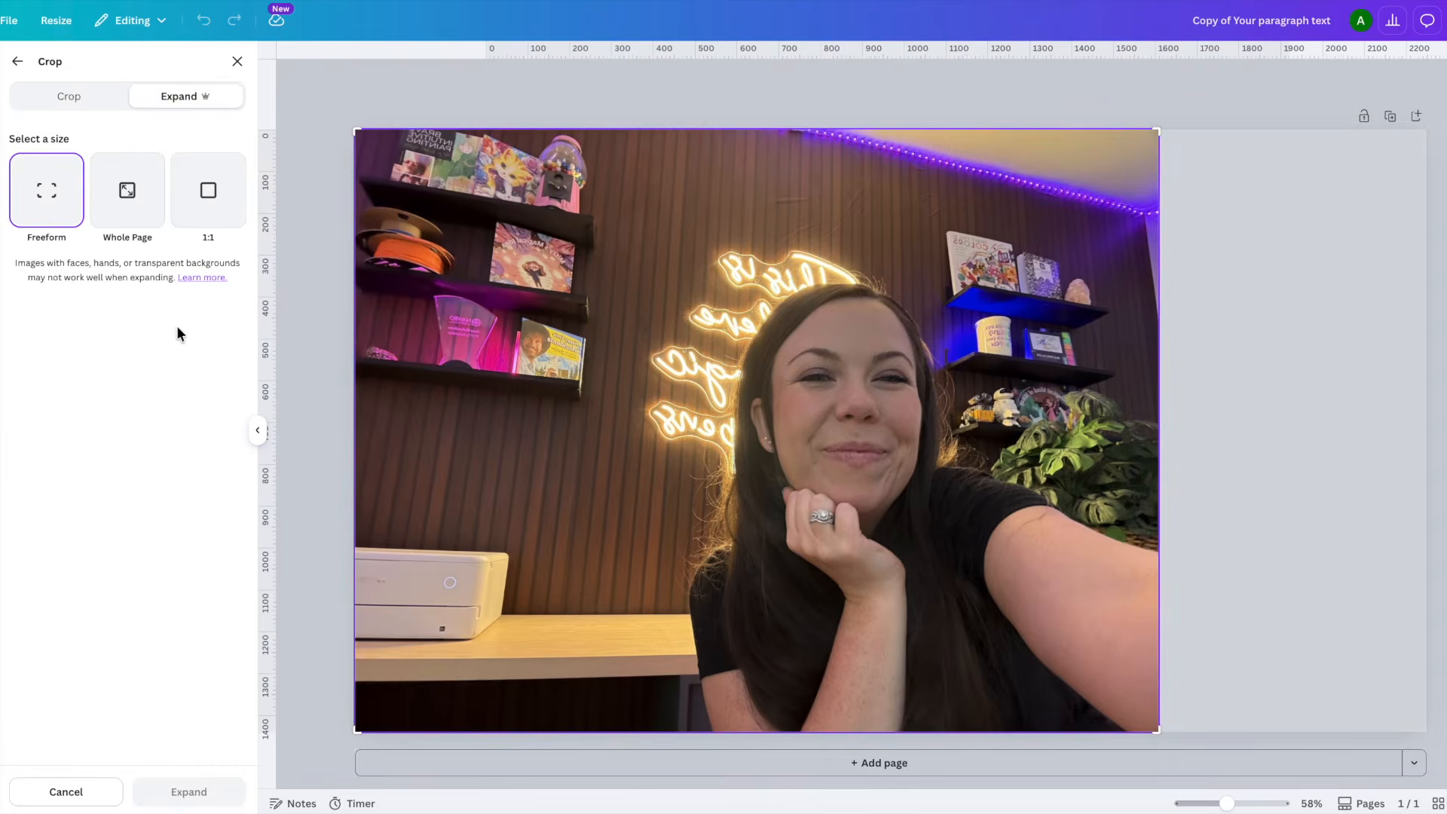
left_click(147, 190)
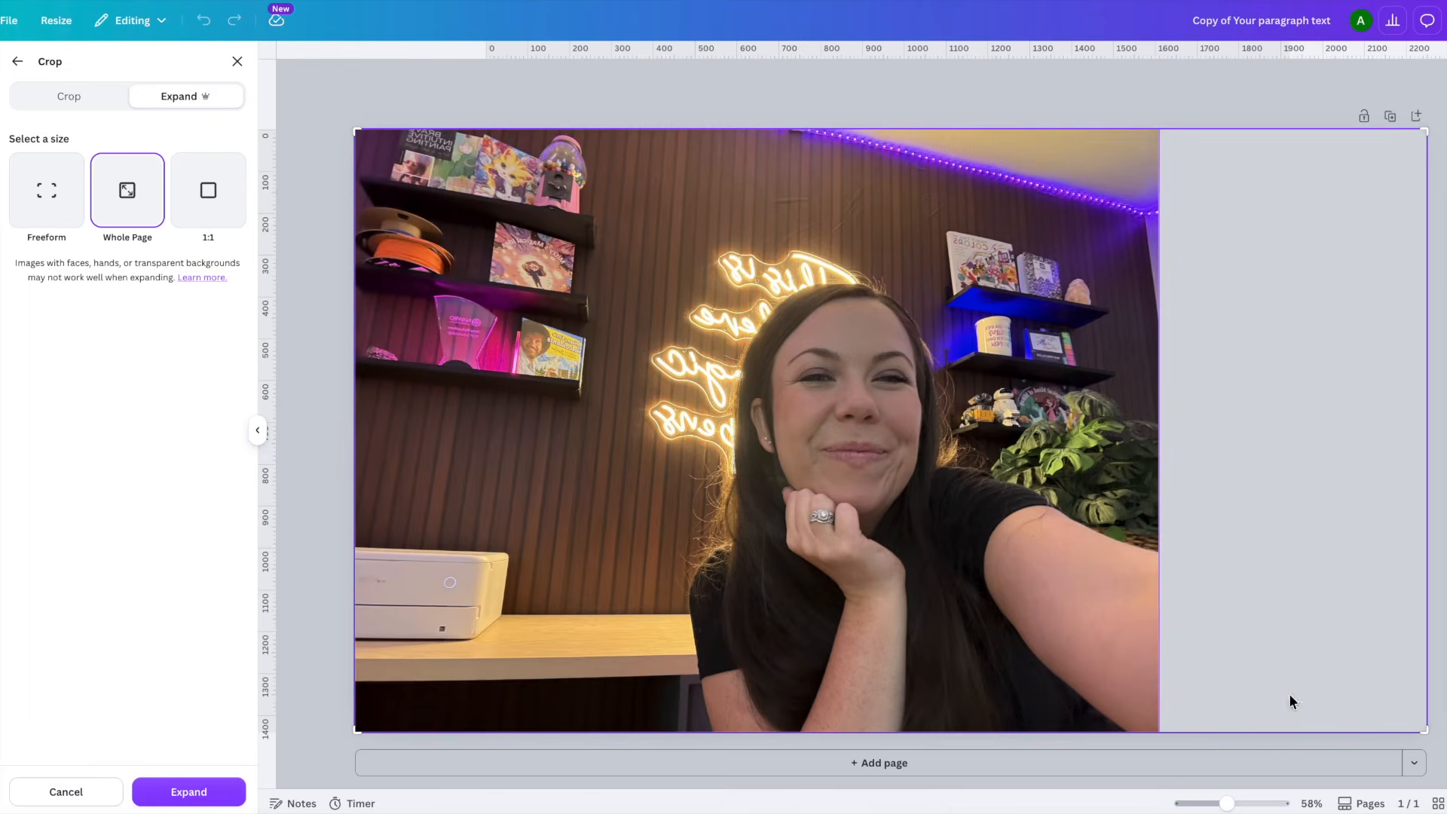
left_click(193, 792)
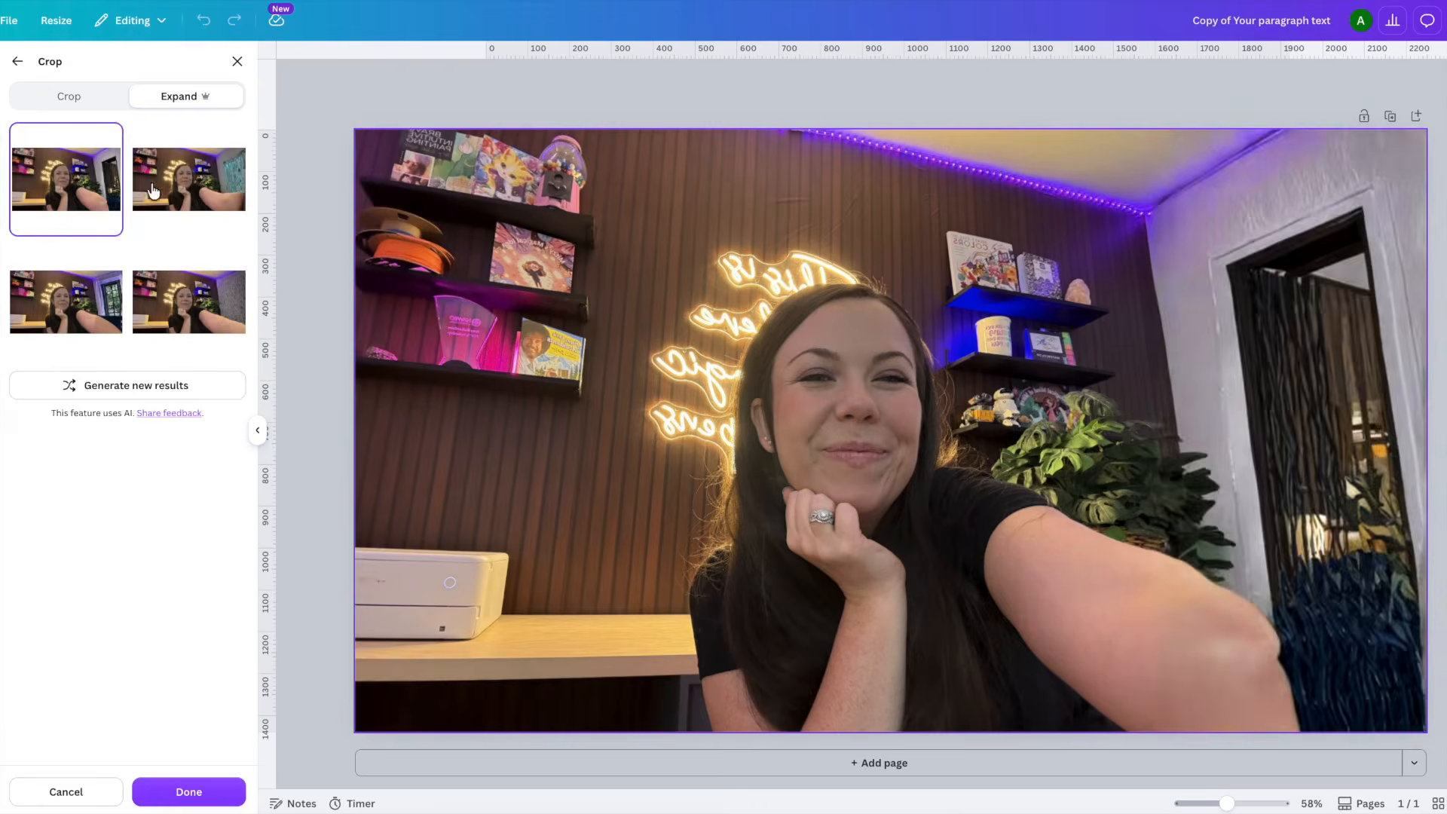
- Compare the generated expansions and apply the one with the shiny teal curtain beside the grey wall
left_click(202, 194)
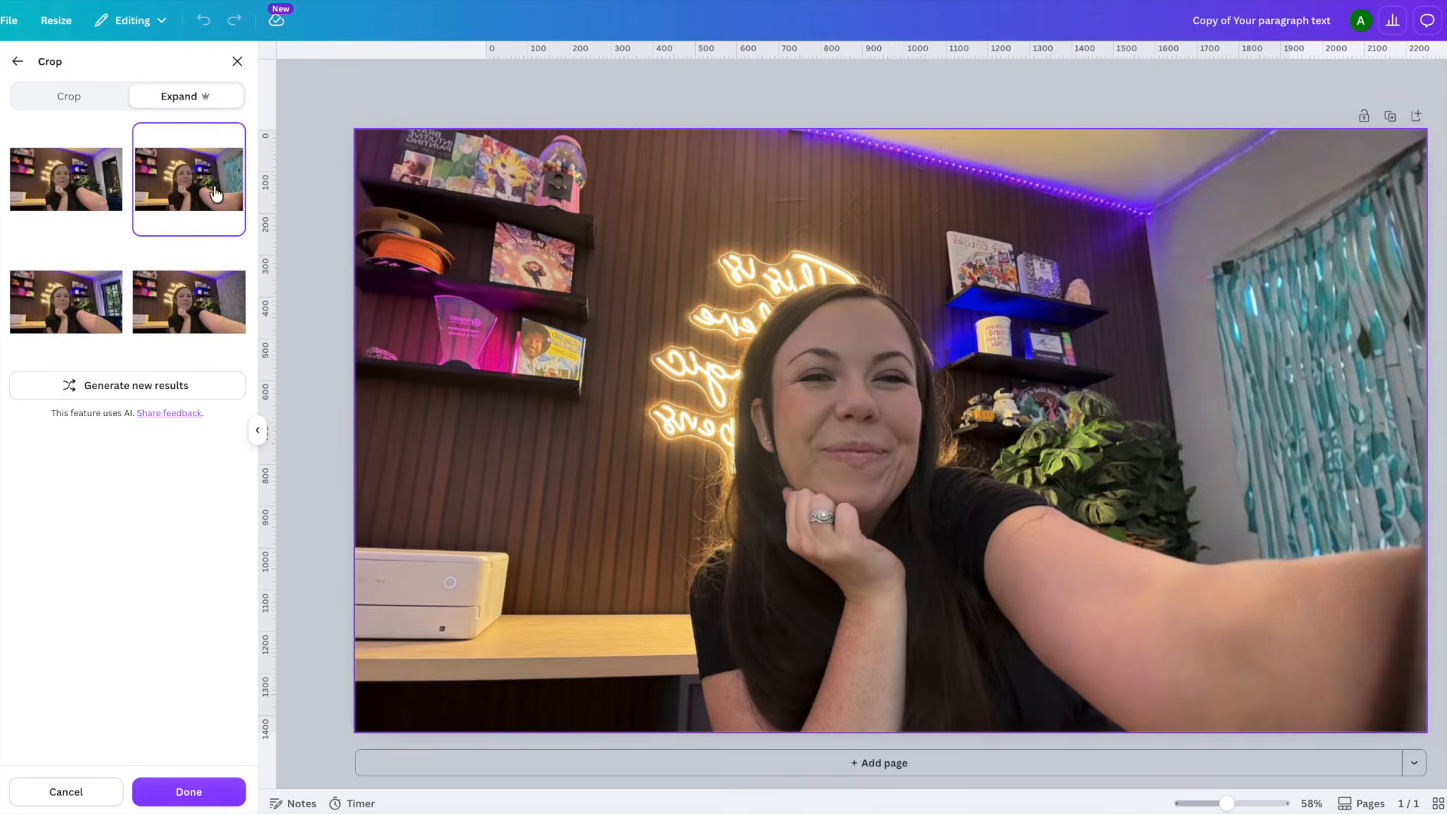
left_click(106, 317)
left_click(220, 305)
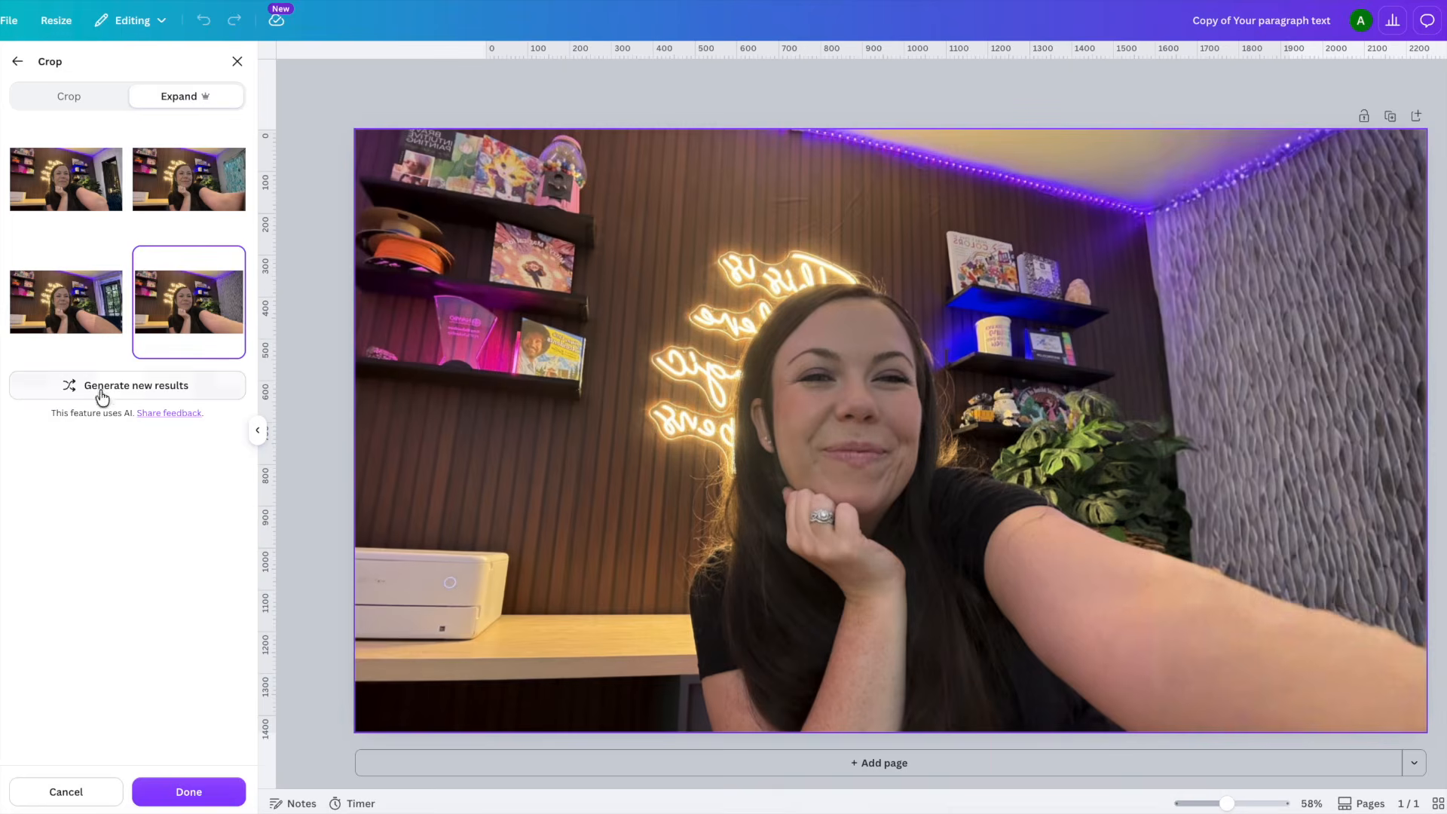
left_click(190, 176)
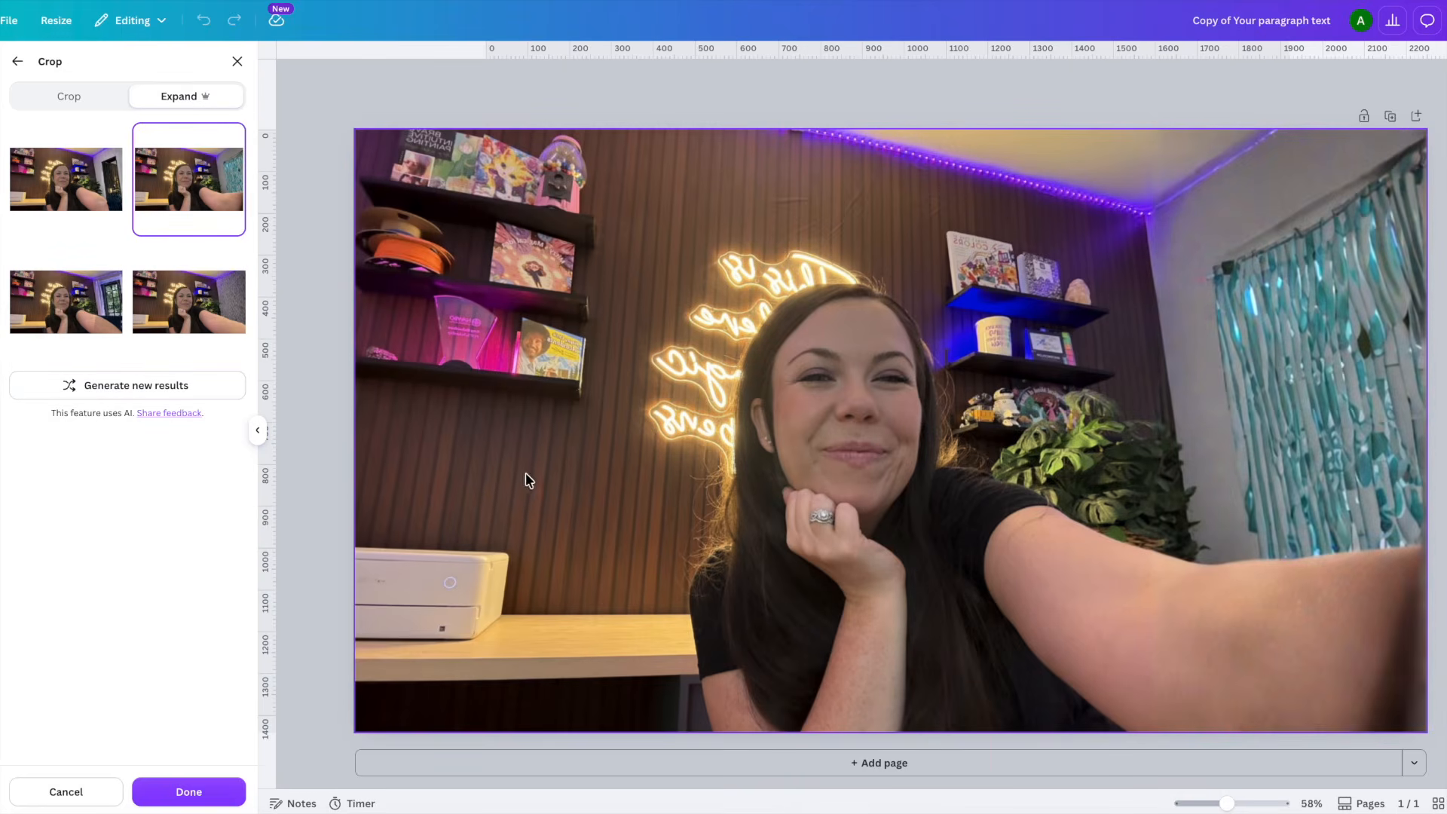
left_click(220, 791)
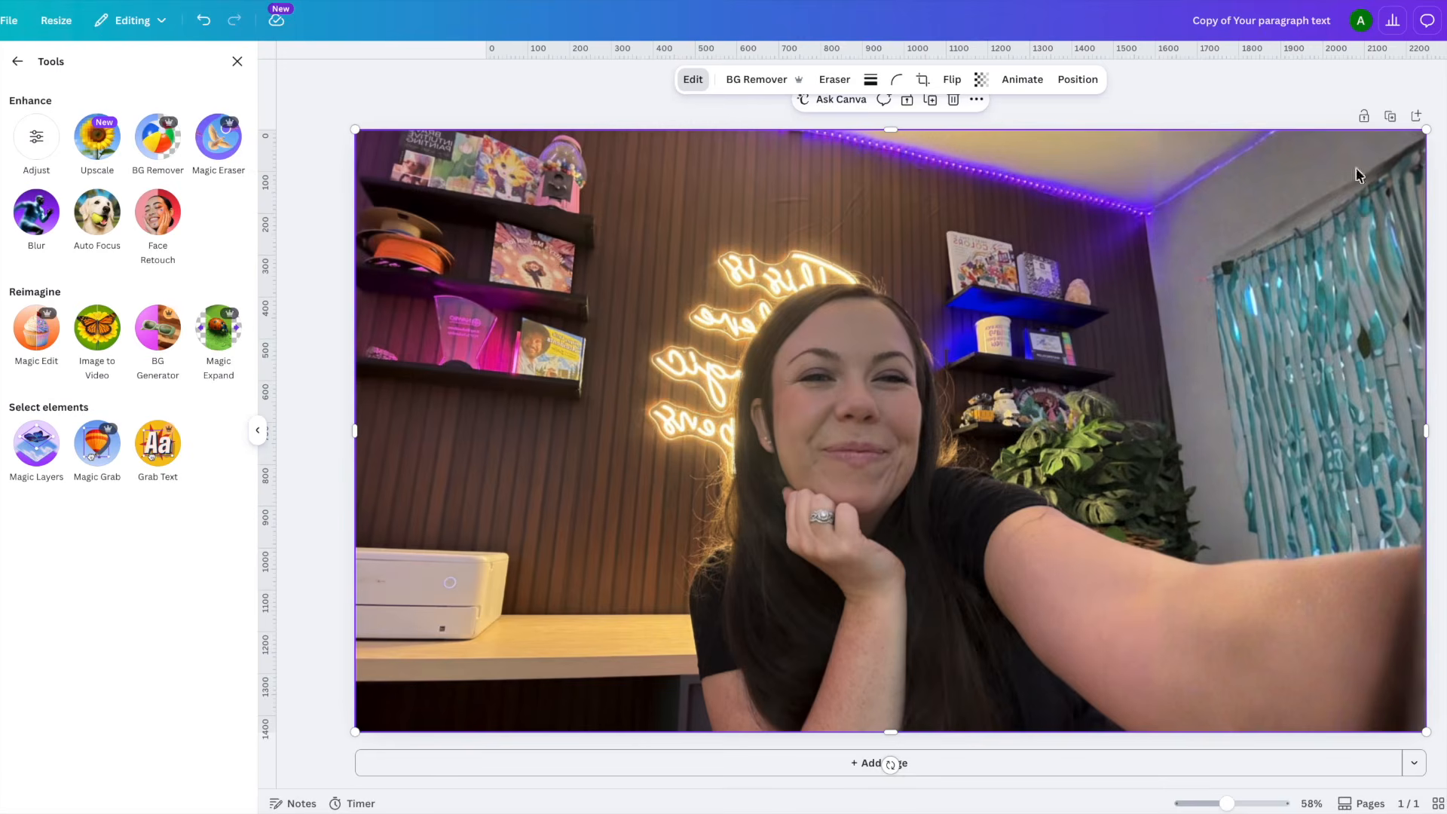
- Brush-select the background around the woman in the photo and set its Sharpness to -90
left_click(693, 80)
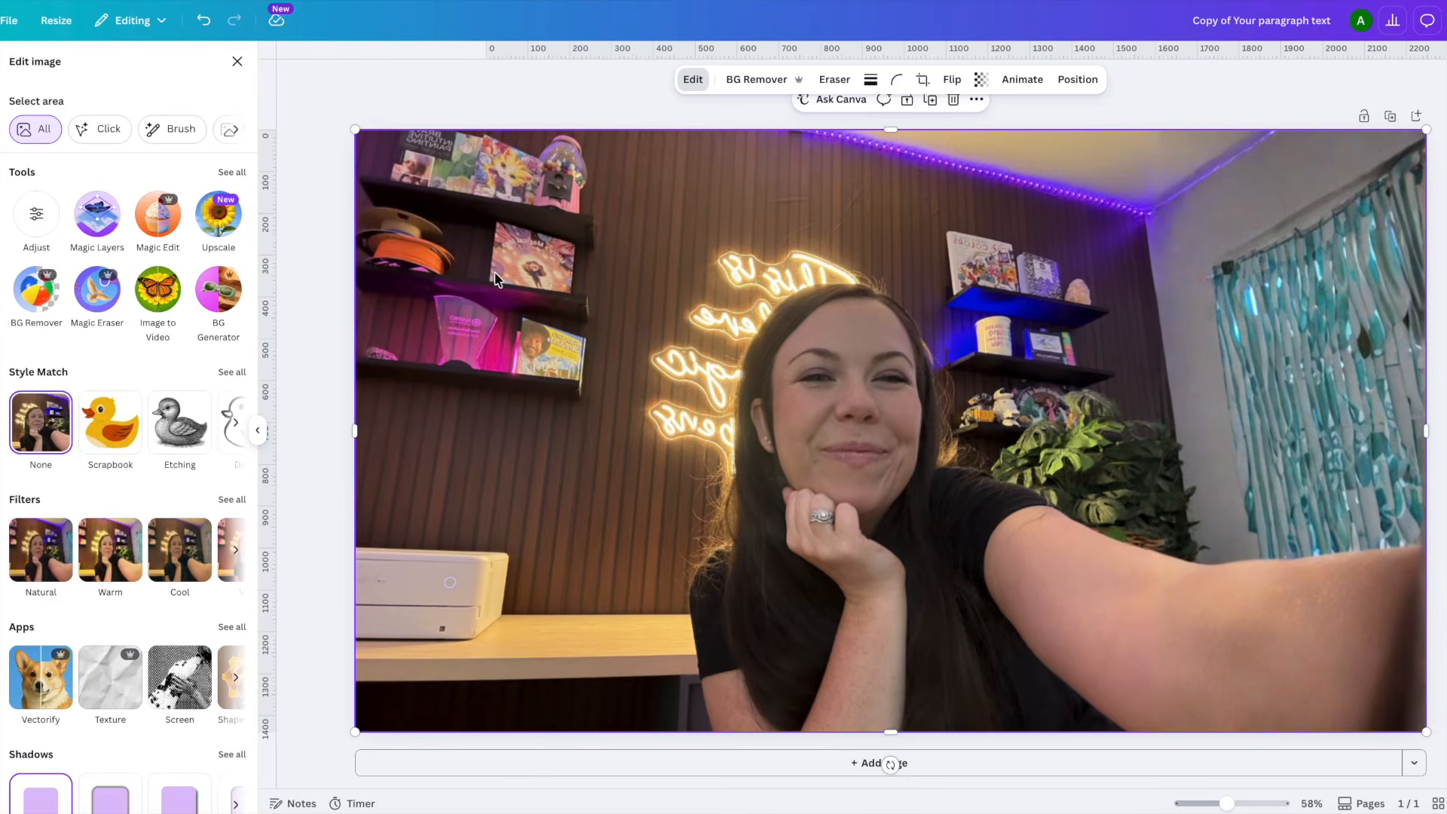
left_click(178, 131)
mouse_move(1244, 98)
left_mouse_down()
mouse_move(1179, 151)
mouse_move(1315, 297)
mouse_move(1298, 342)
mouse_move(1034, 81)
mouse_move(646, 59)
mouse_move(394, 271)
mouse_move(596, 141)
mouse_move(669, 169)
left_mouse_up()
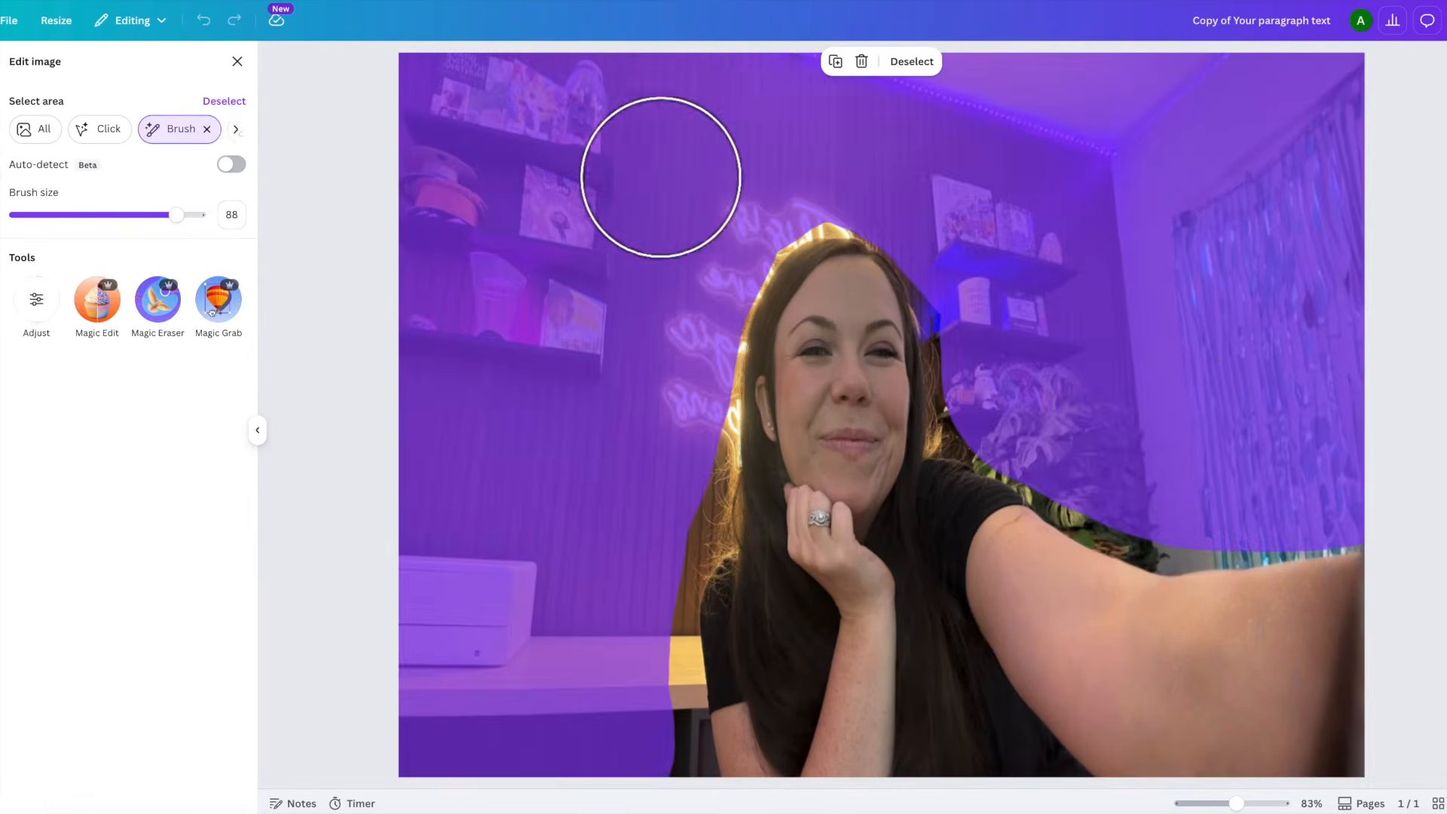
left_click(31, 304)
scroll(94, 387, "down", 5)
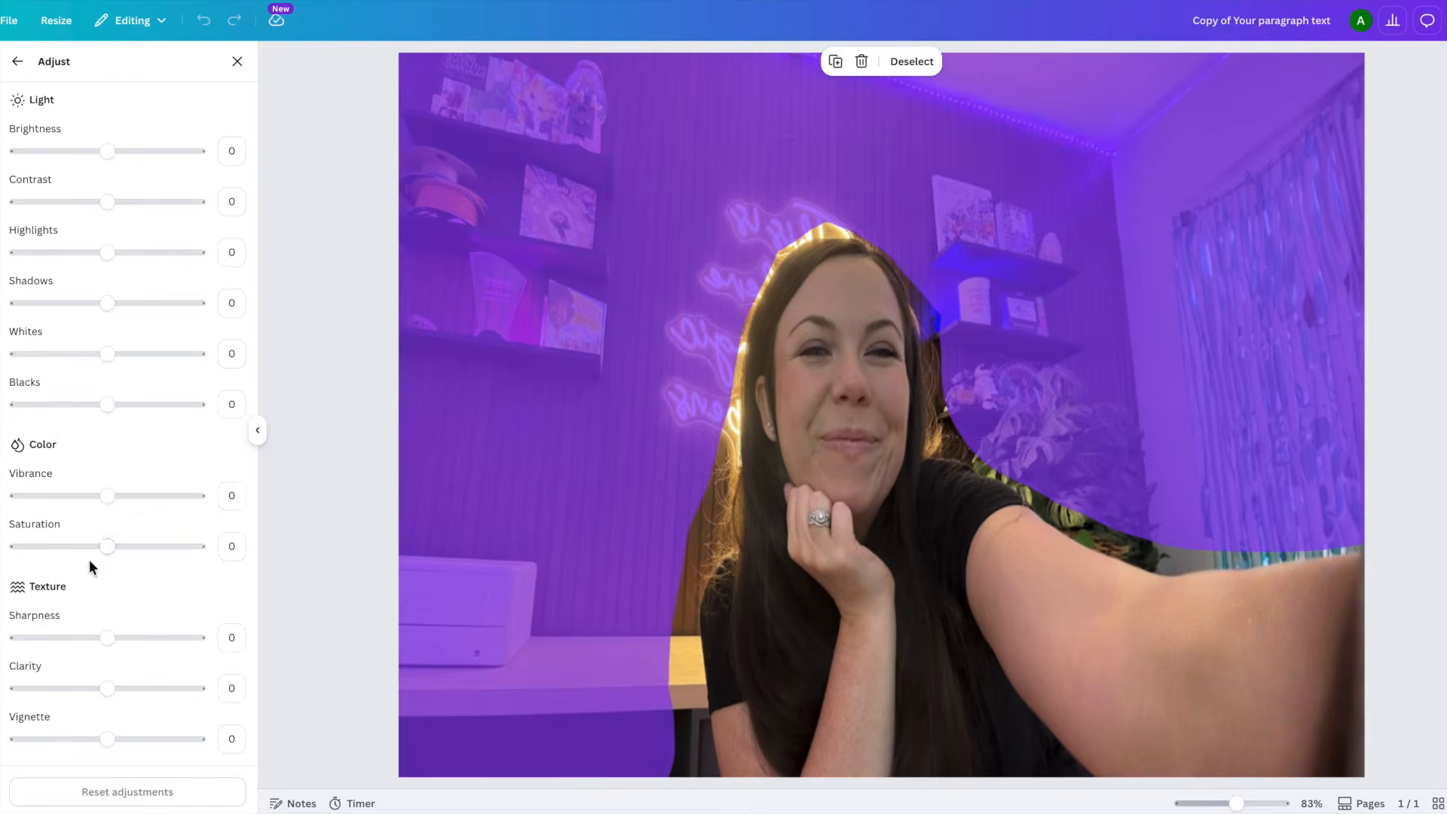
left_click_drag(106, 638, 25, 637)
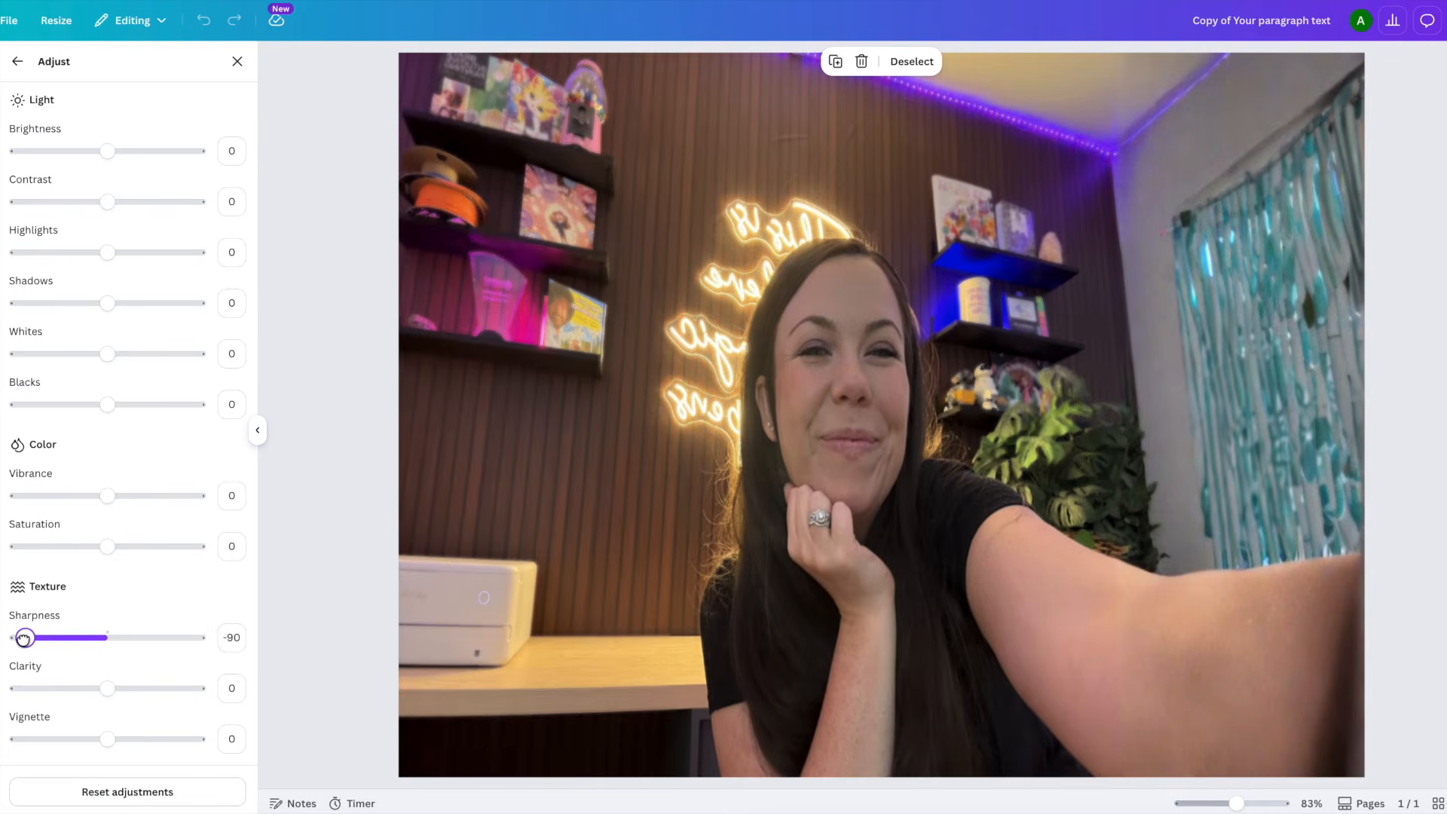
left_click_drag(24, 637, 24, 638)
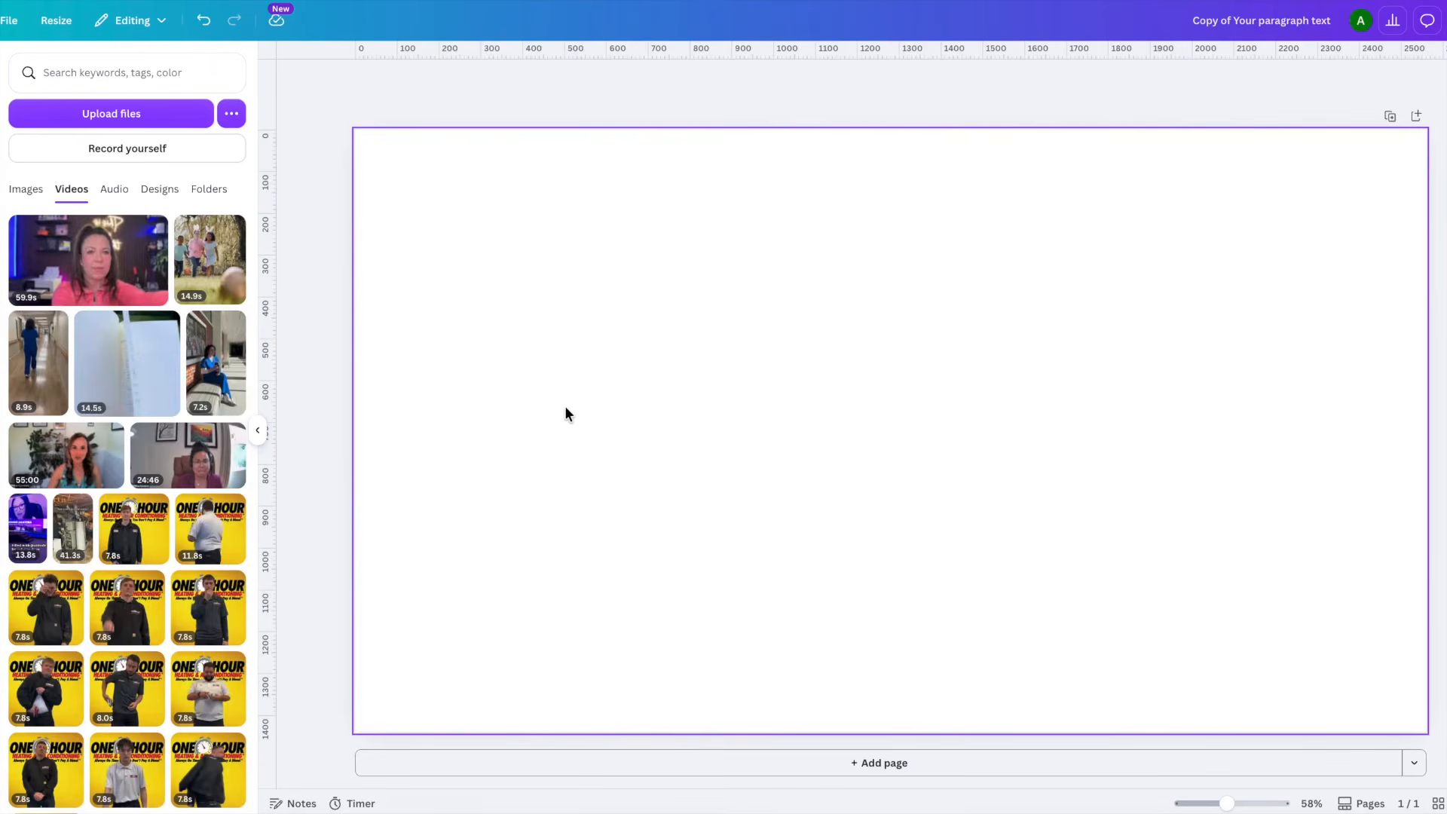
- Add the uploaded 59.9s video of the woman in pink, enlarge it to fill the page and remove its background
left_click_drag(88, 261, 469, 211)
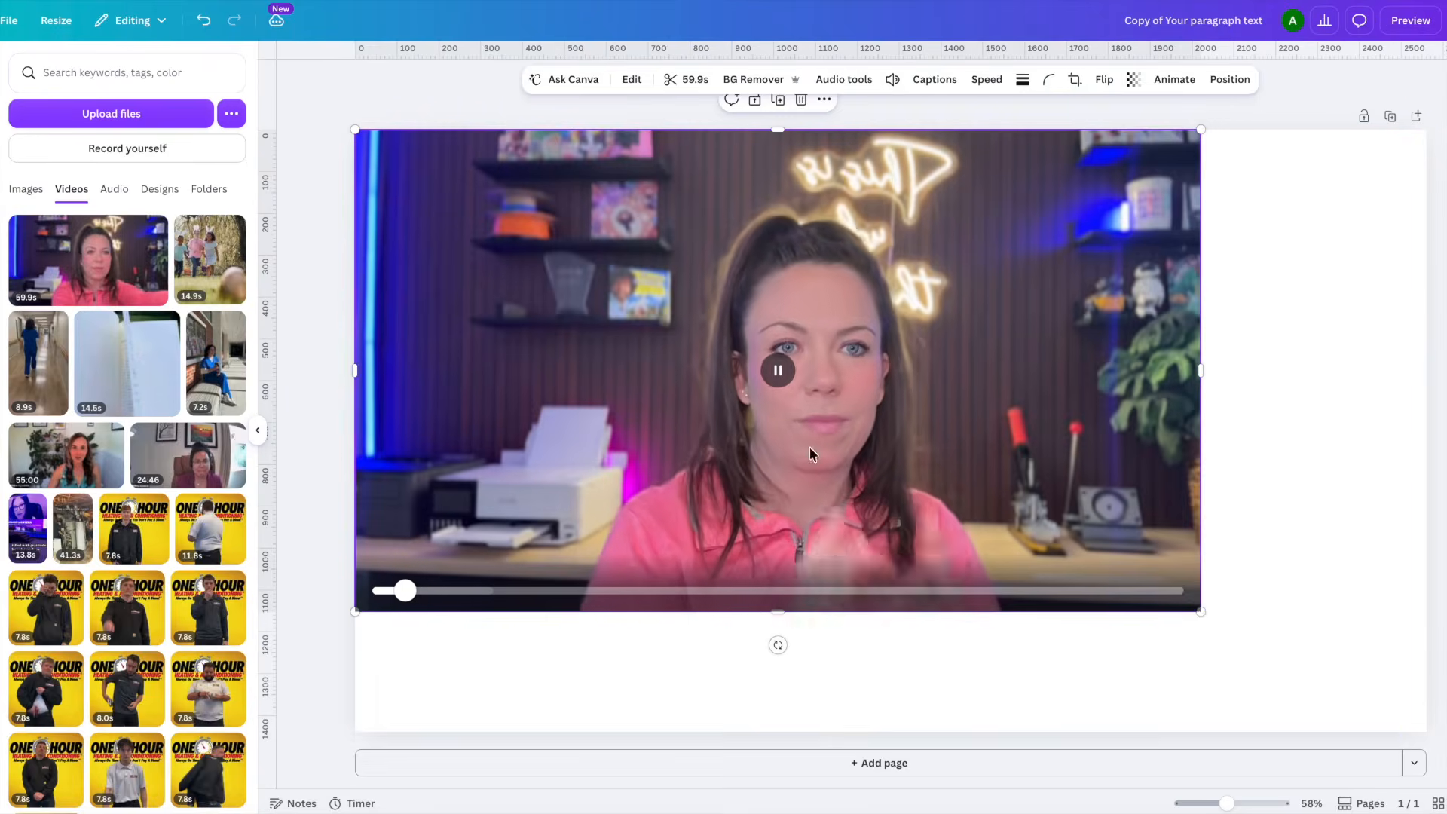
left_click_drag(1201, 611, 1427, 739)
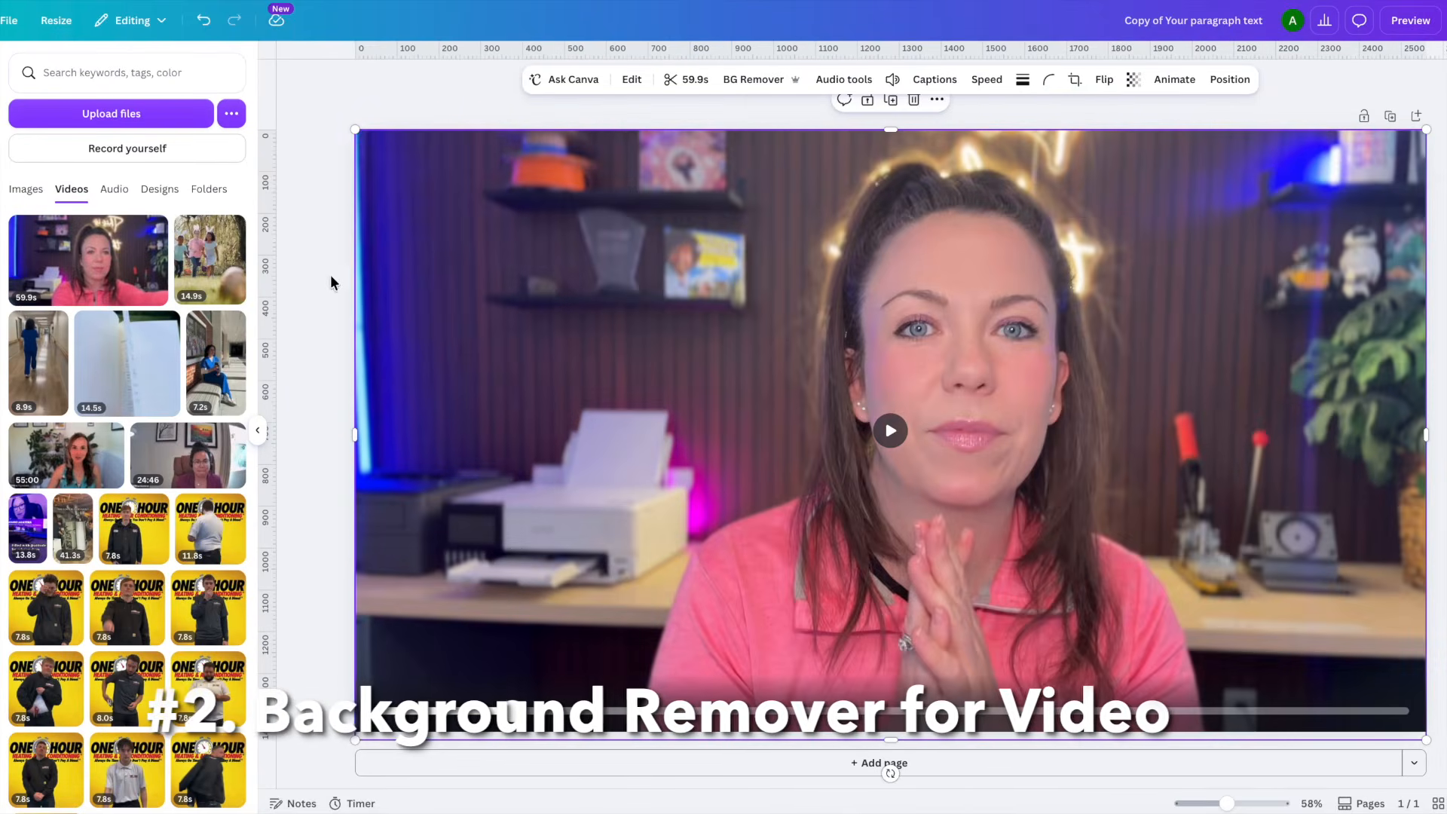
left_click(757, 80)
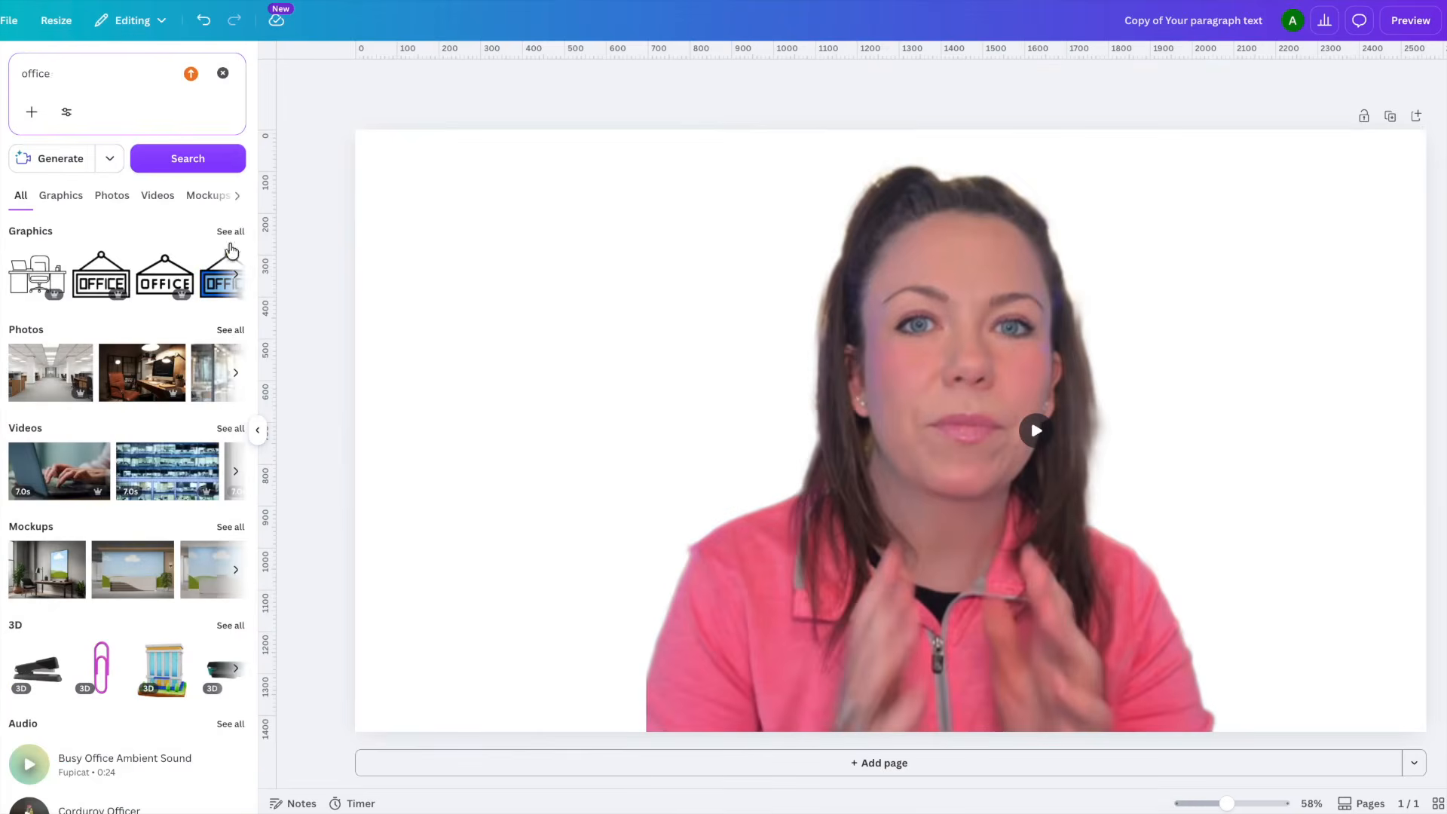
- Fill the page with the blurred office photo with hanging lamps from the office photo results and send it to back
left_click(229, 332)
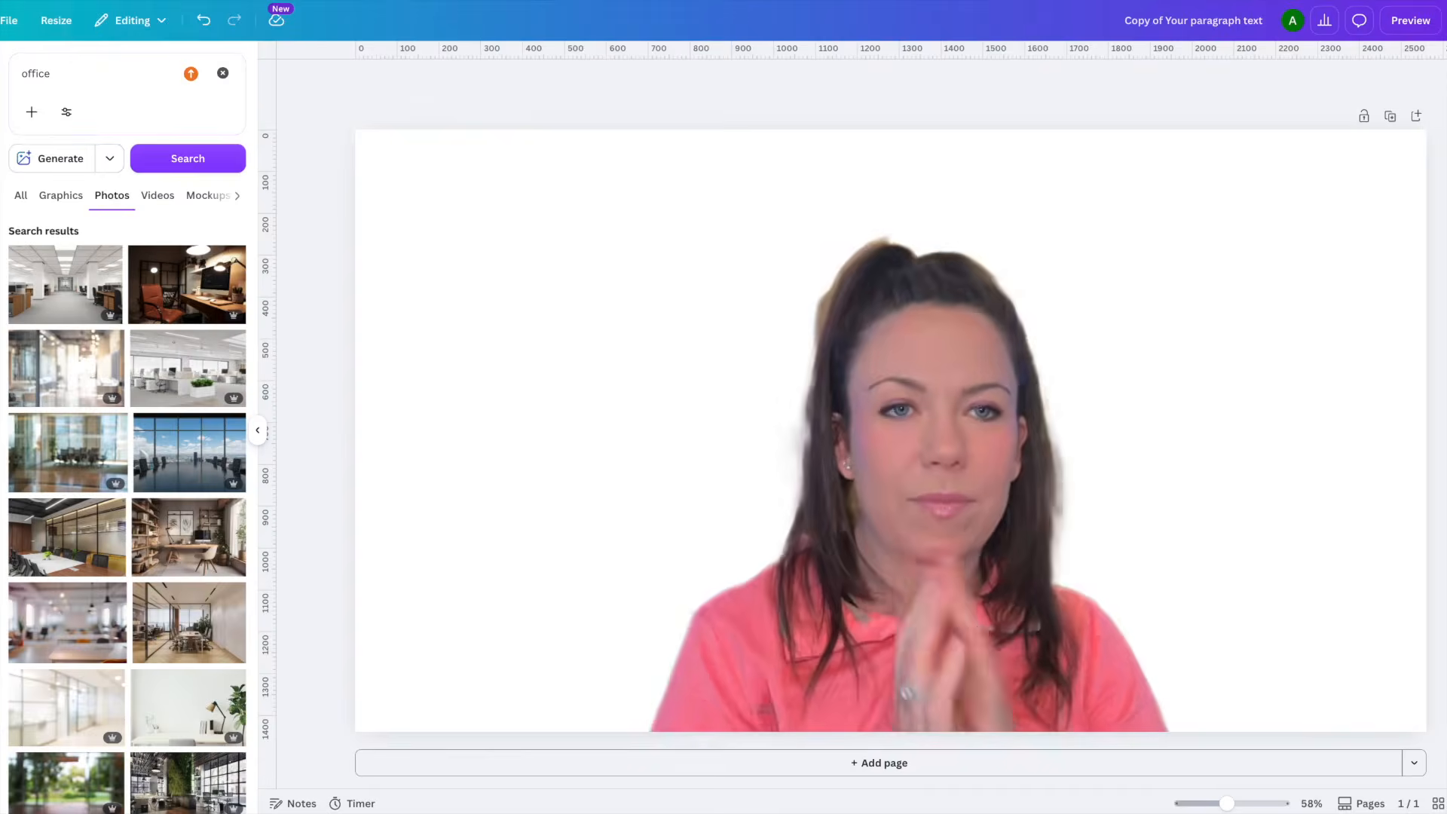
left_click(258, 430)
left_click(1, 121)
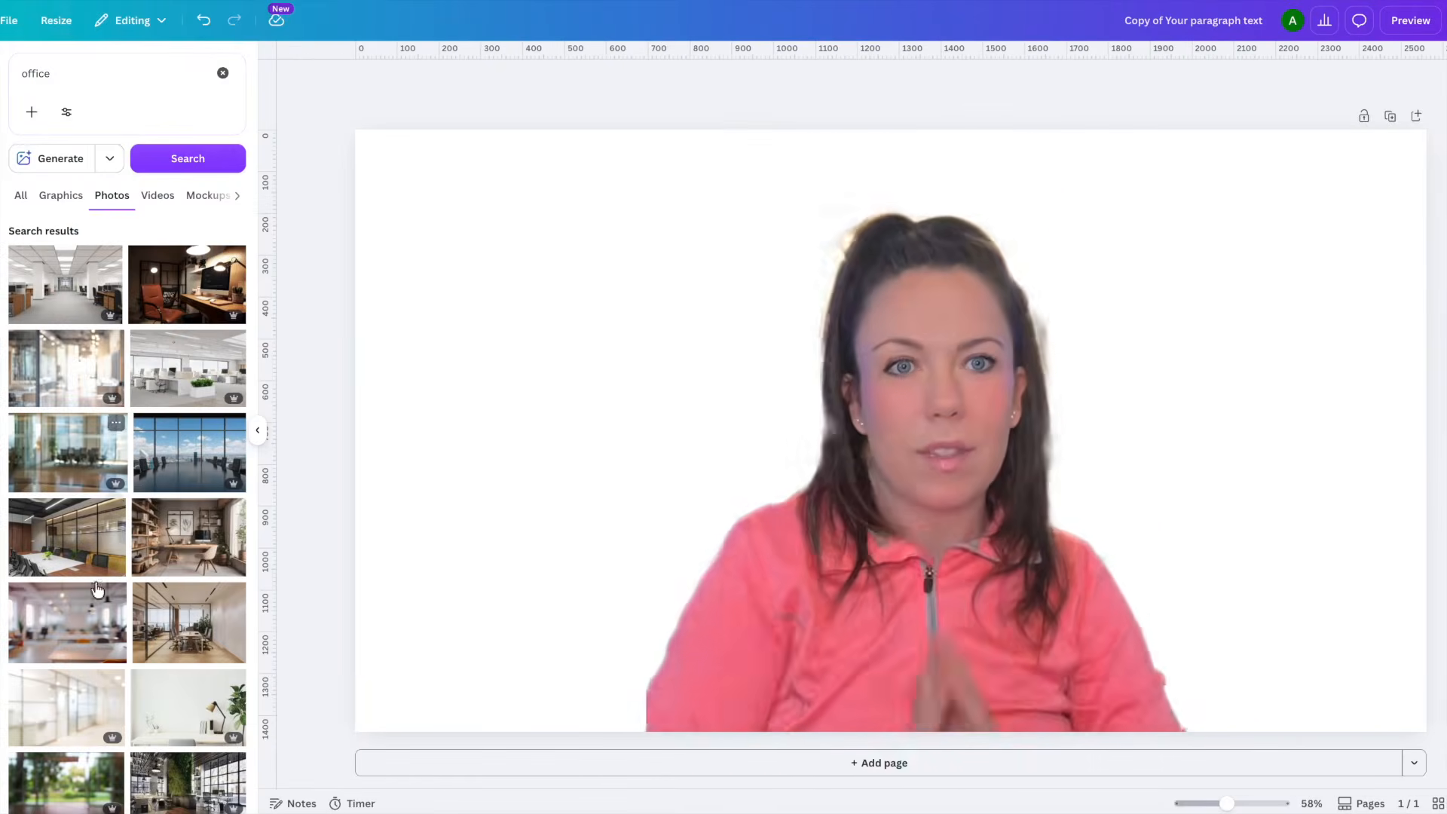
left_click_drag(67, 623, 368, 365)
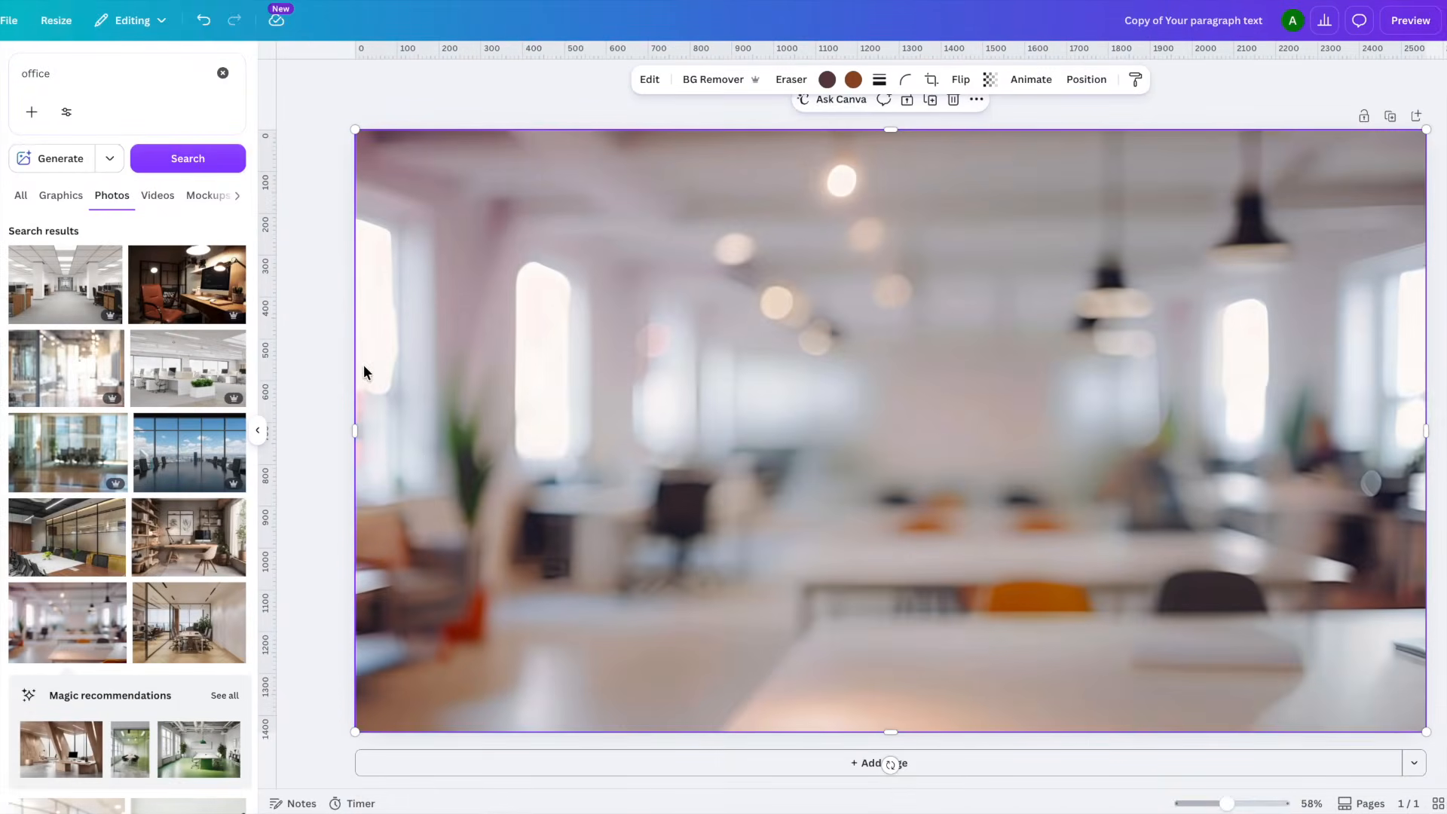
left_click(1086, 79)
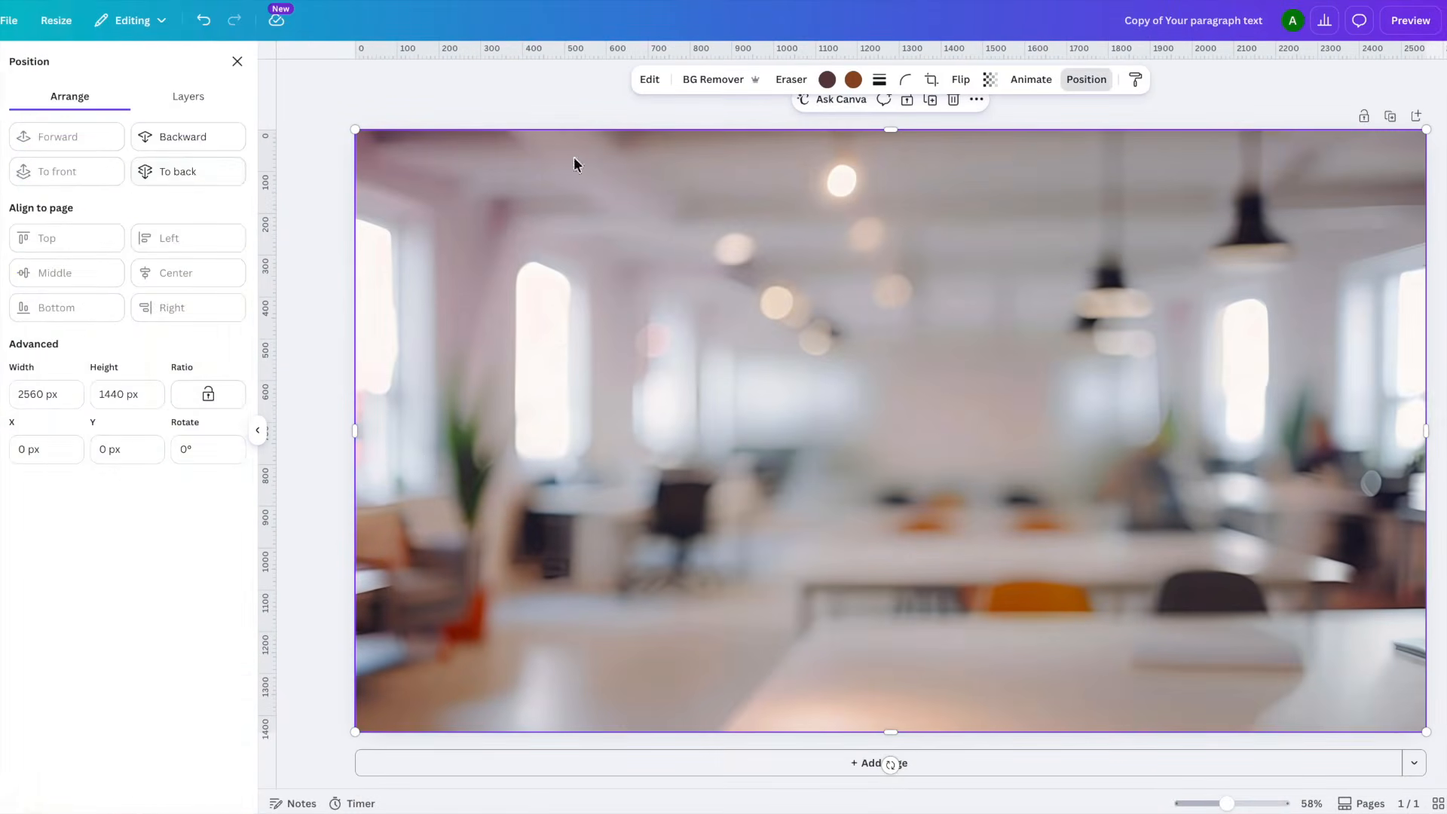
left_click(183, 171)
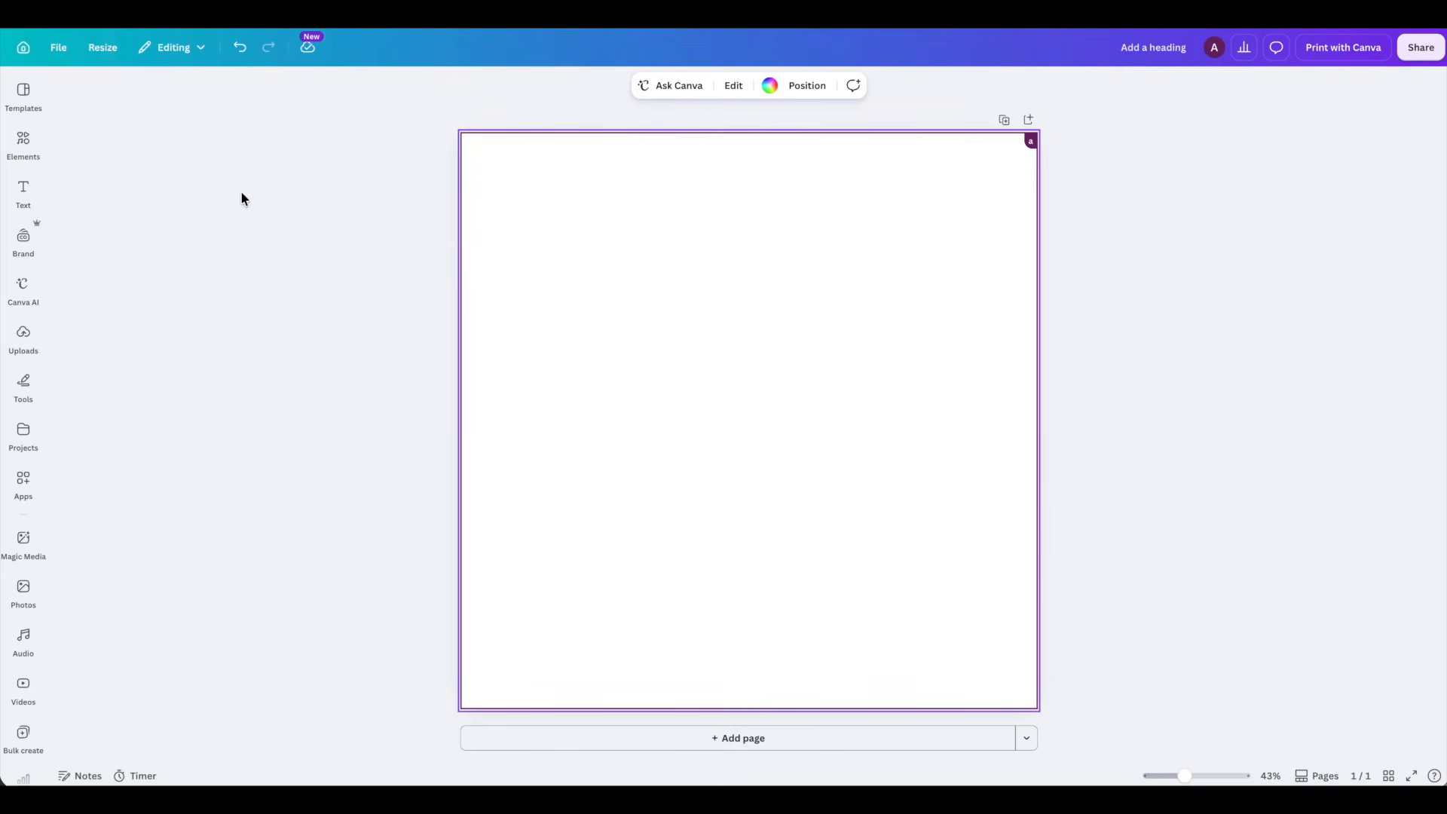
- Search the apps for "bulk create" and look at its manual data entry table, leaving it without adding data
left_click(24, 484)
left_click(163, 99)
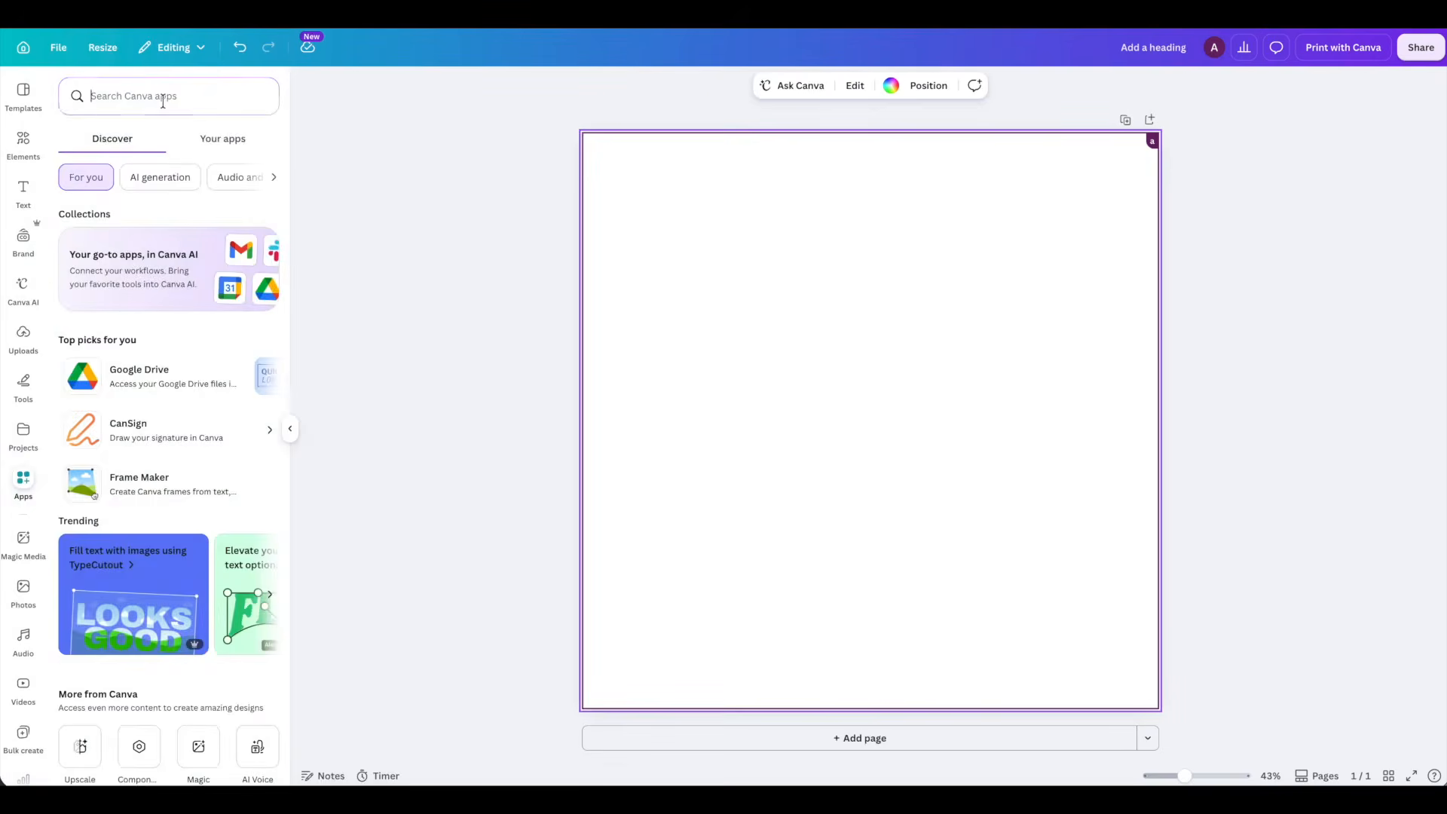
type("bulk create")
left_click(78, 155)
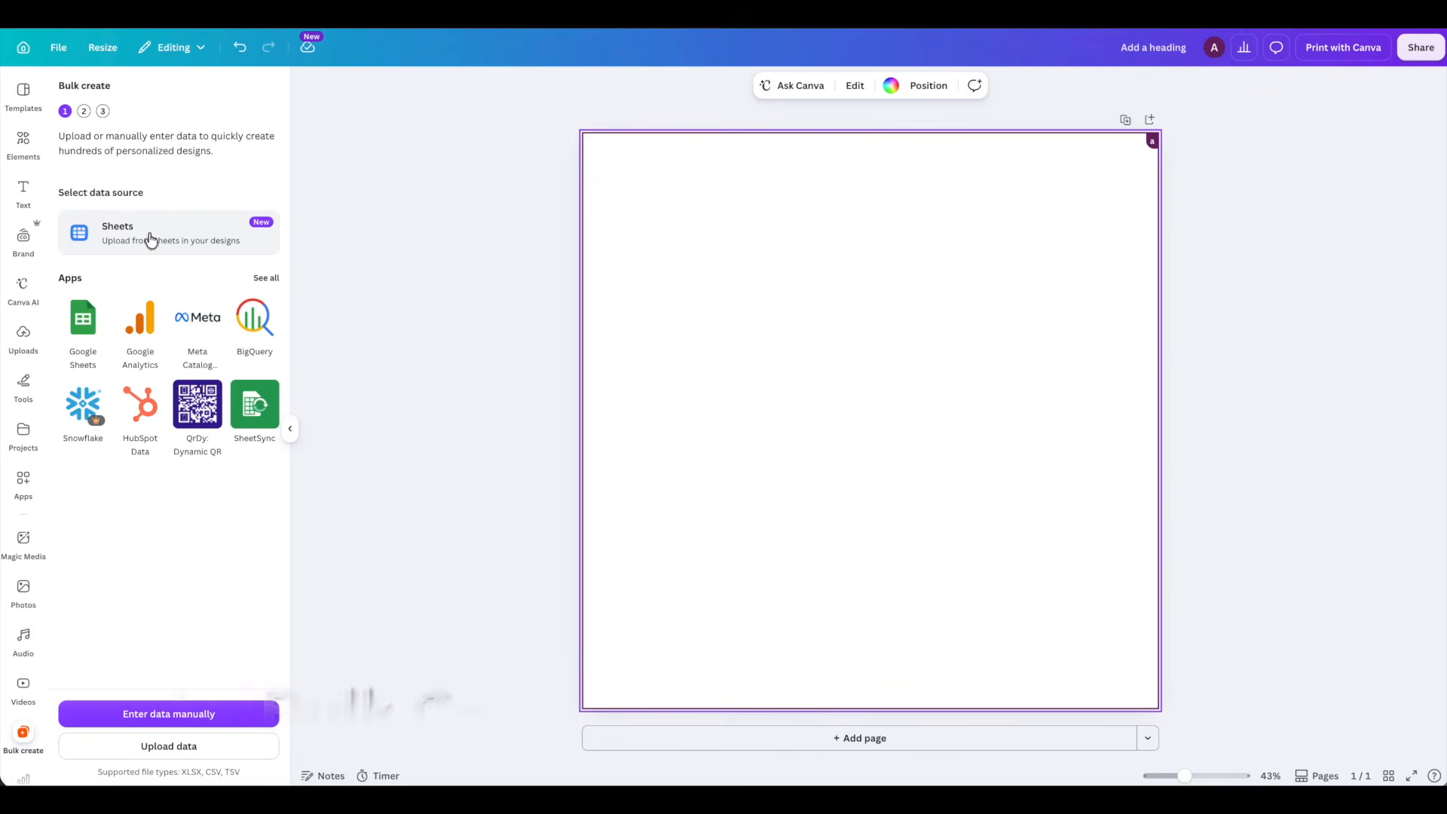
left_click(185, 714)
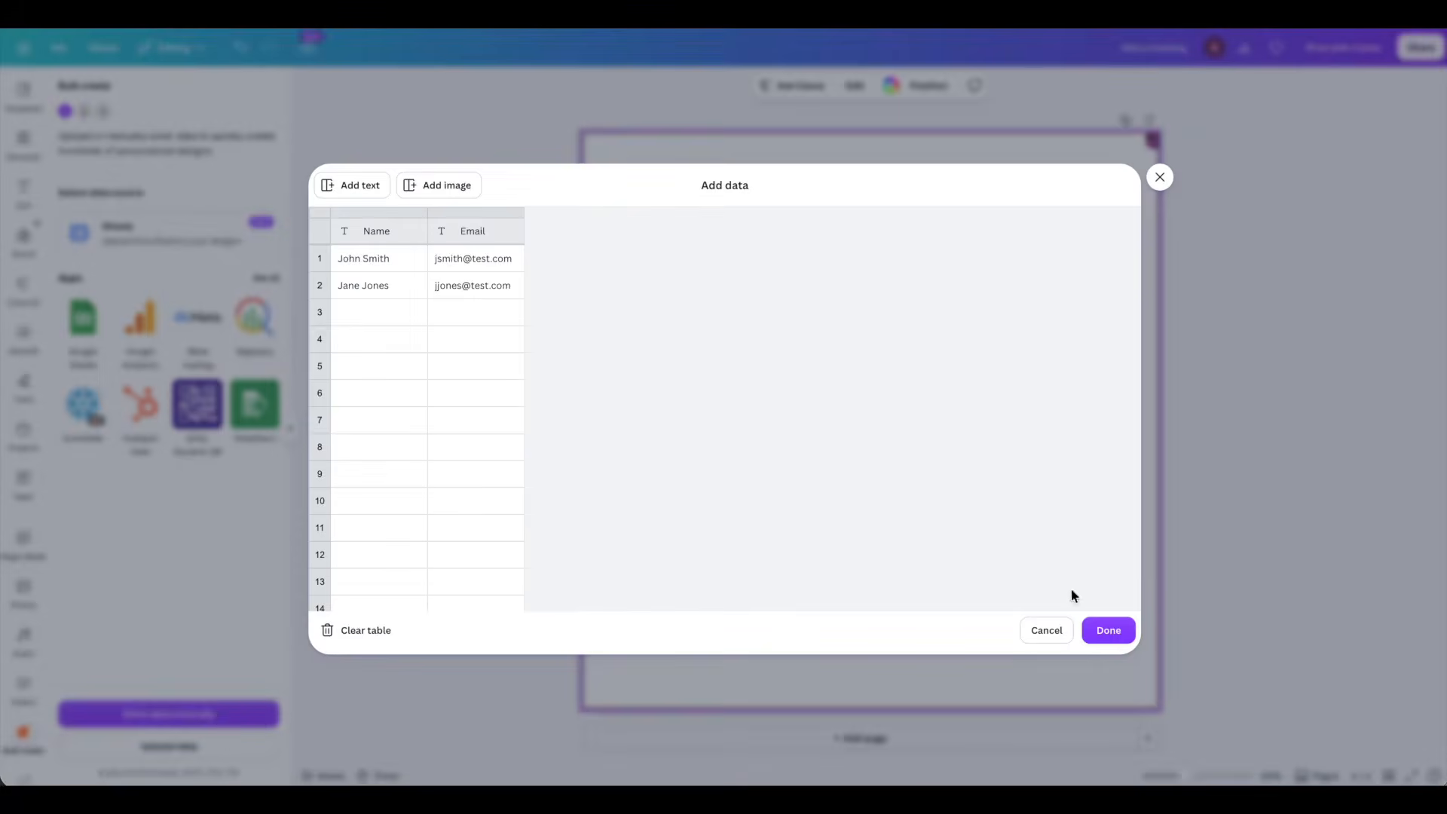
left_click(1045, 632)
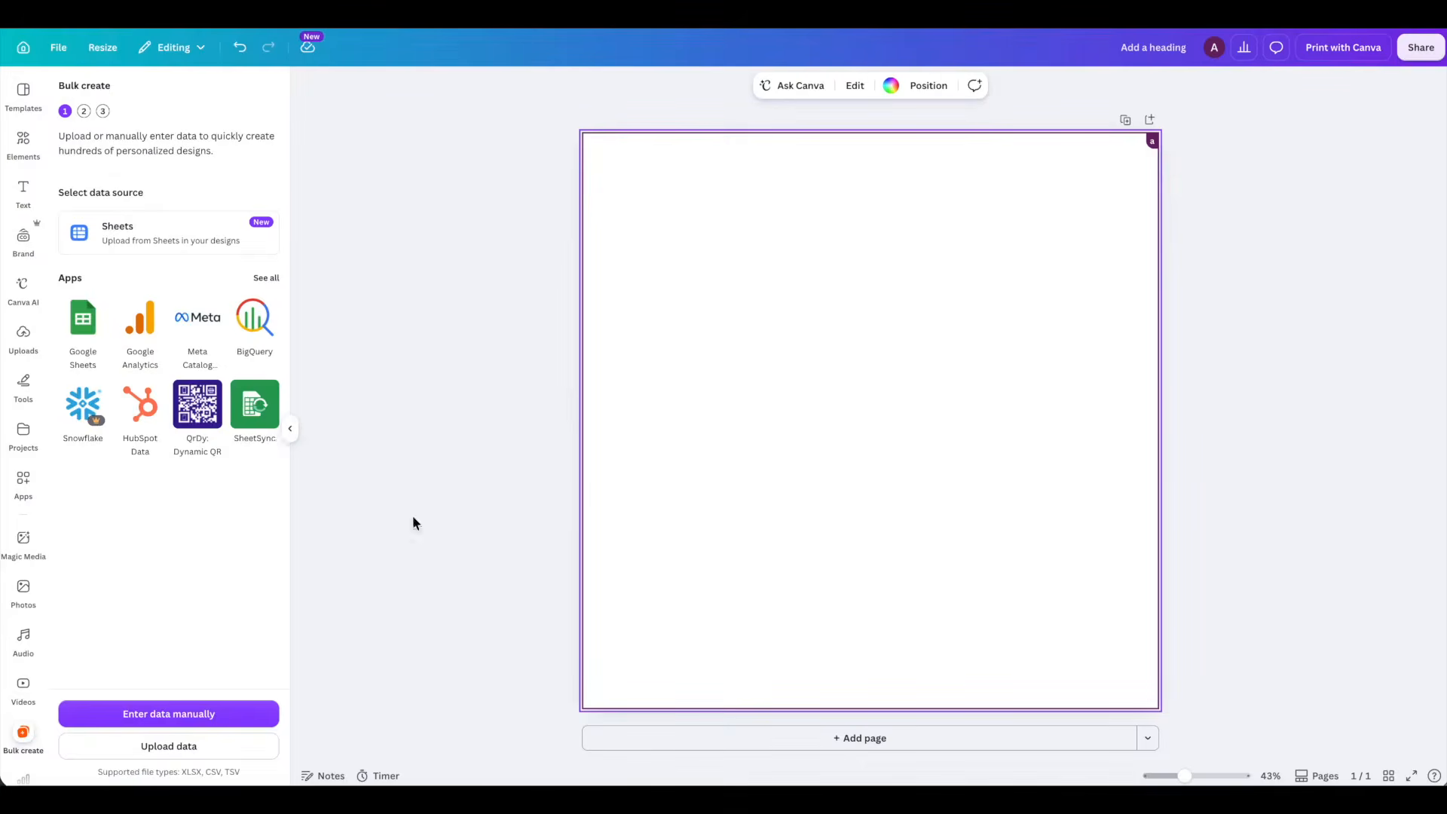
- Add a default heading text box and place it at the centre of the page
left_click(22, 193)
left_click(122, 365)
left_click_drag(833, 428, 833, 341)
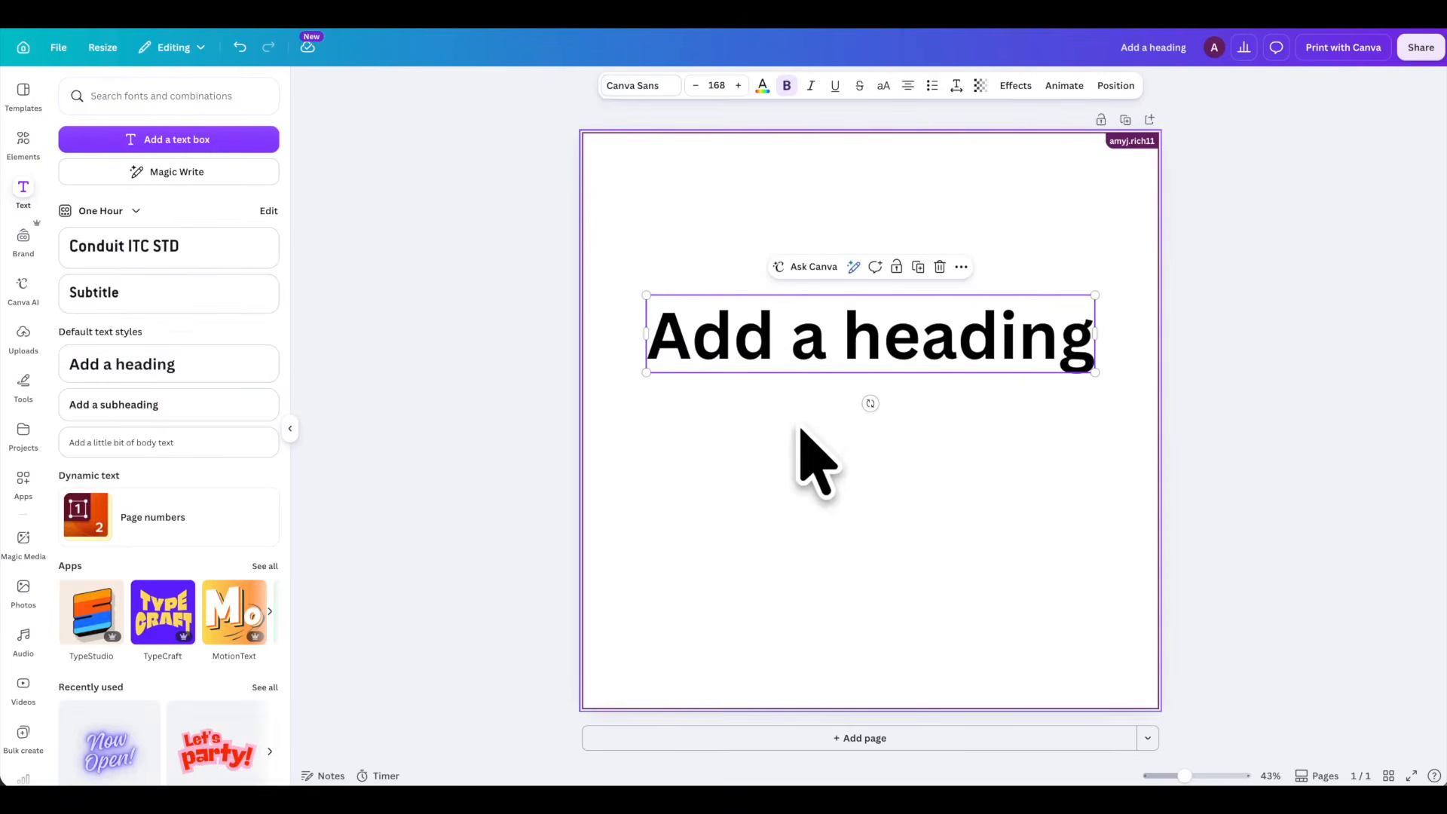
left_click_drag(900, 346, 900, 441)
left_click(758, 202)
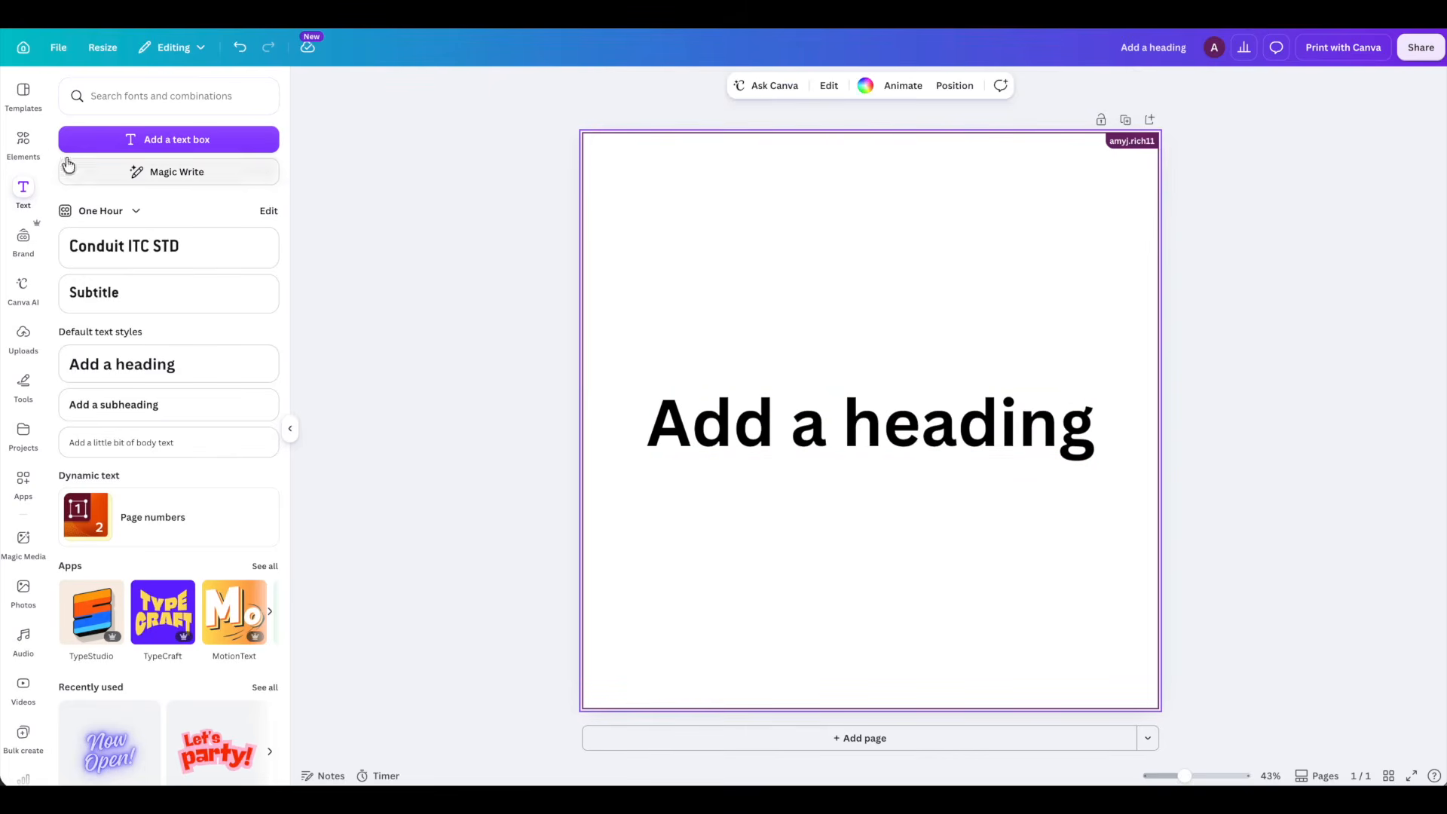
- Set the recently used multicolour gradient video as the page background behind the heading and open its arrangement settings
left_click(24, 144)
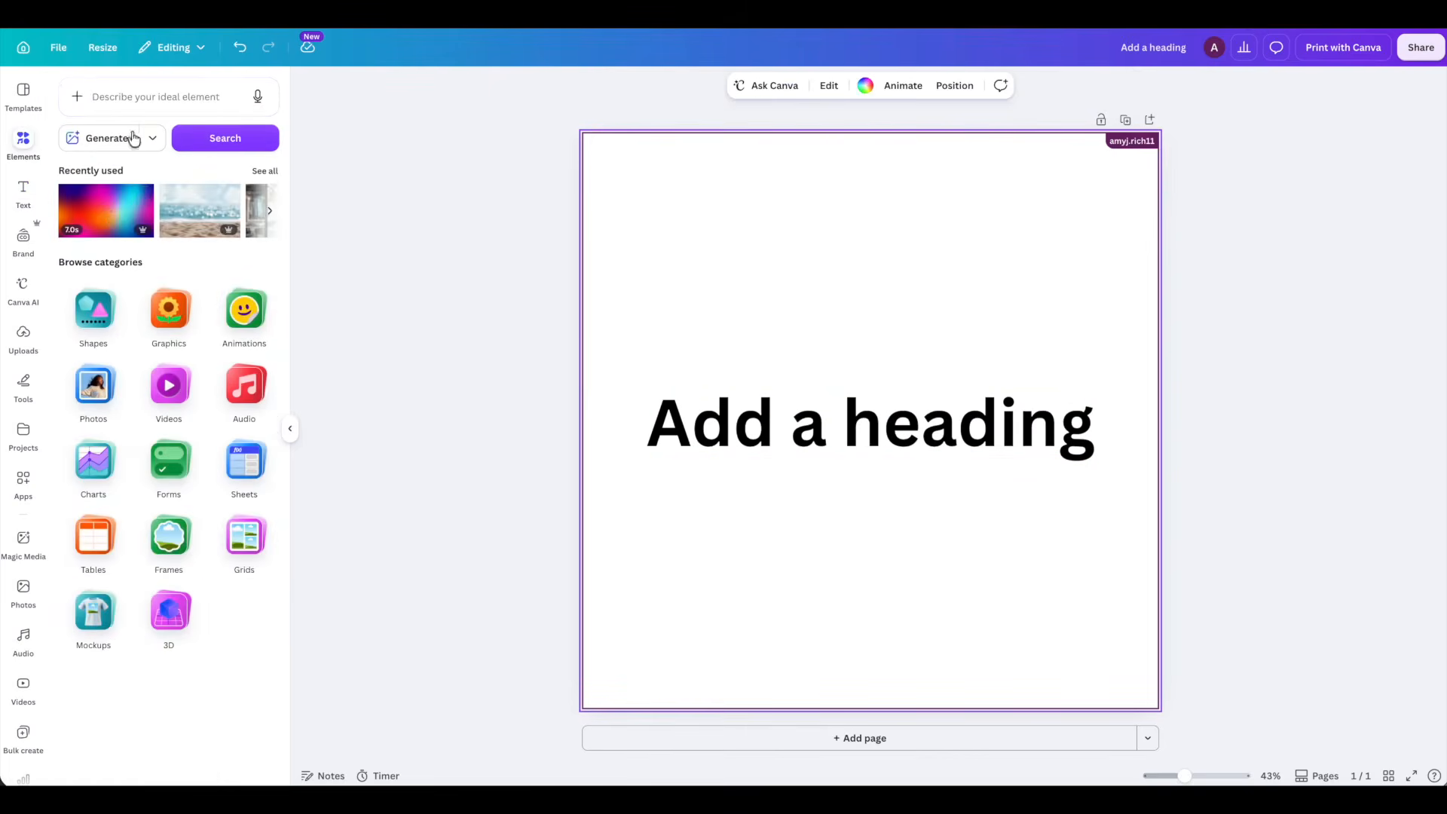
left_click_drag(113, 217, 594, 175)
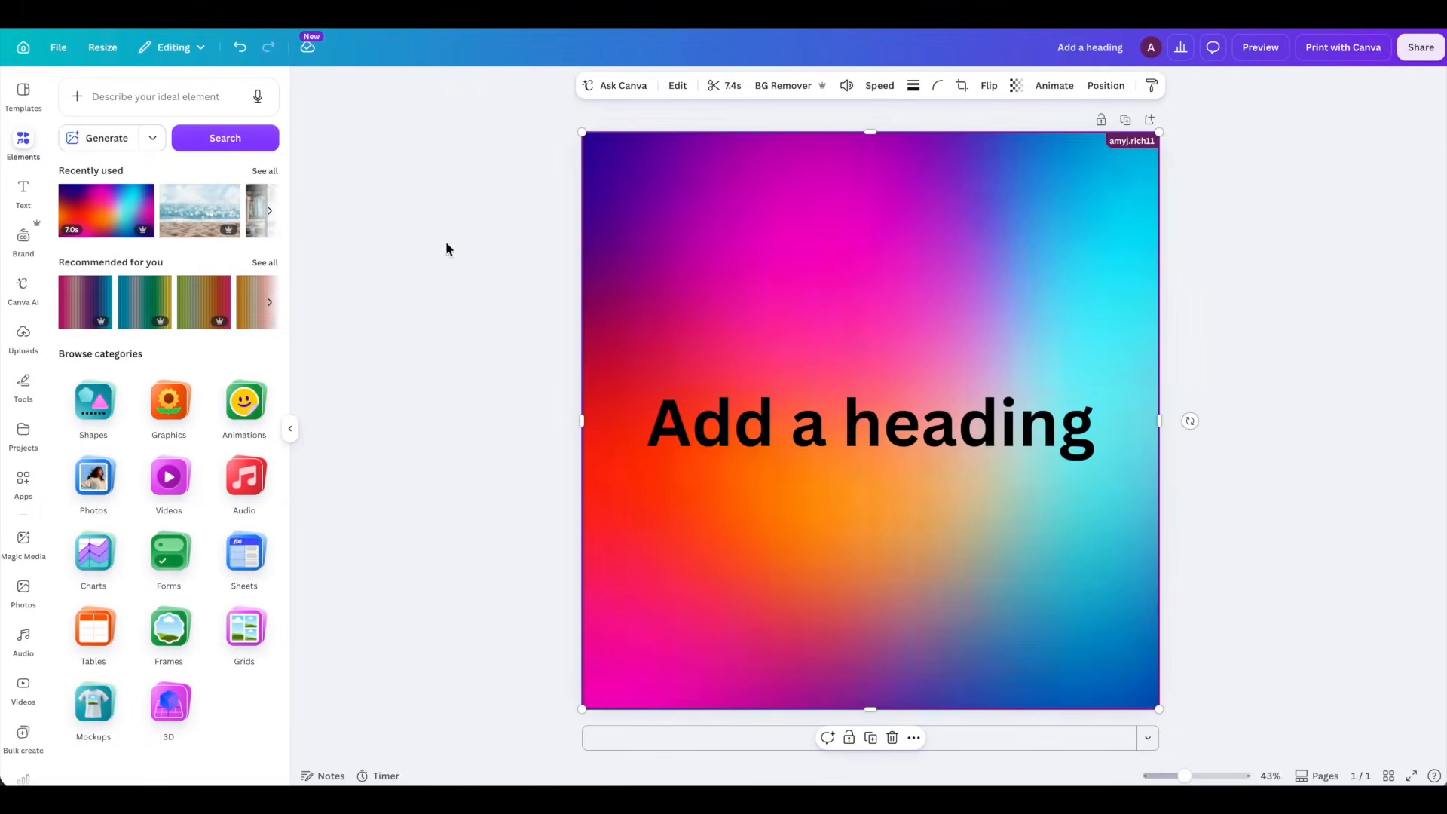
left_click(1105, 85)
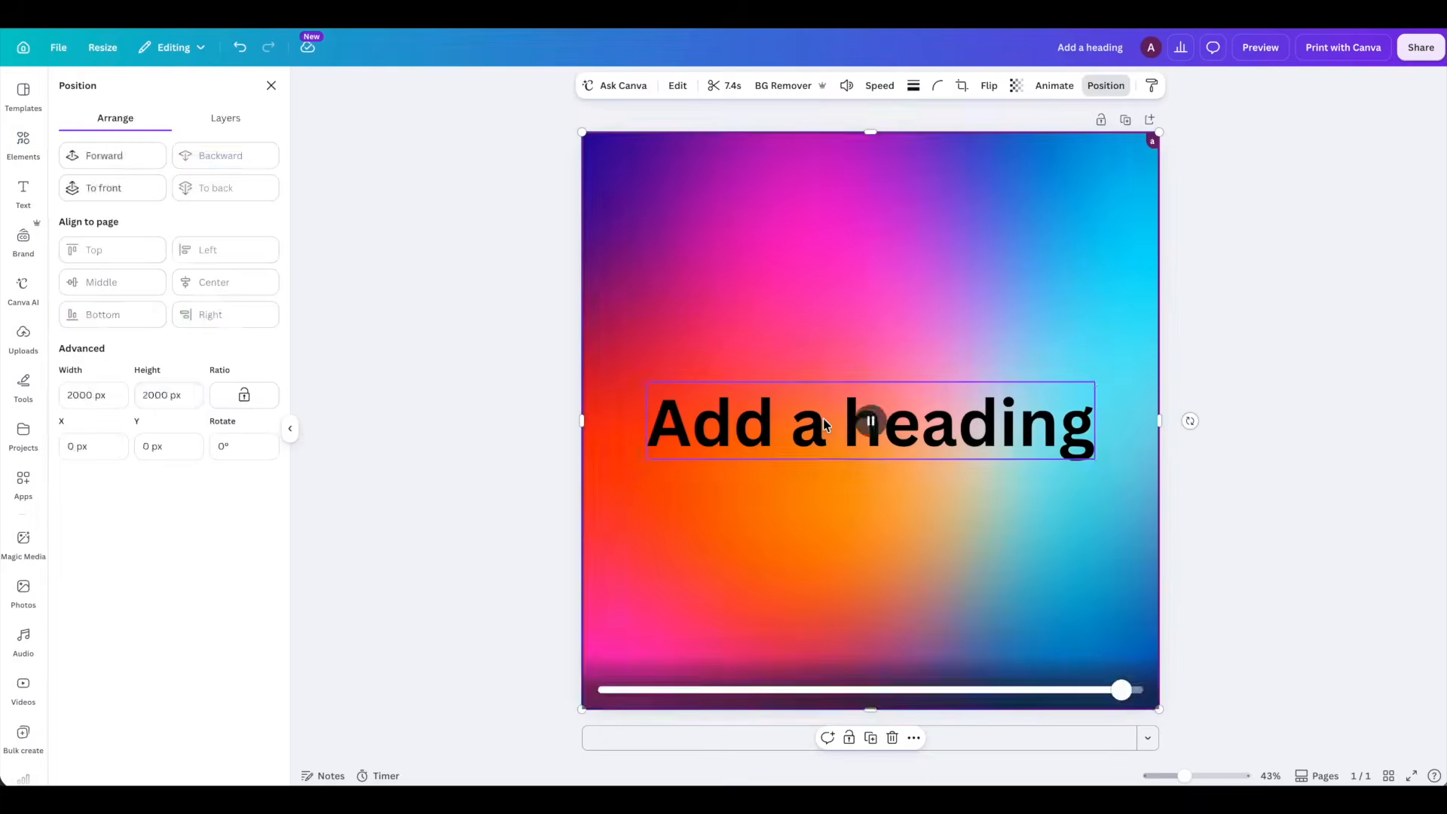
- Apply the Neon text effect to the heading with an intensity of 100
left_click(829, 422)
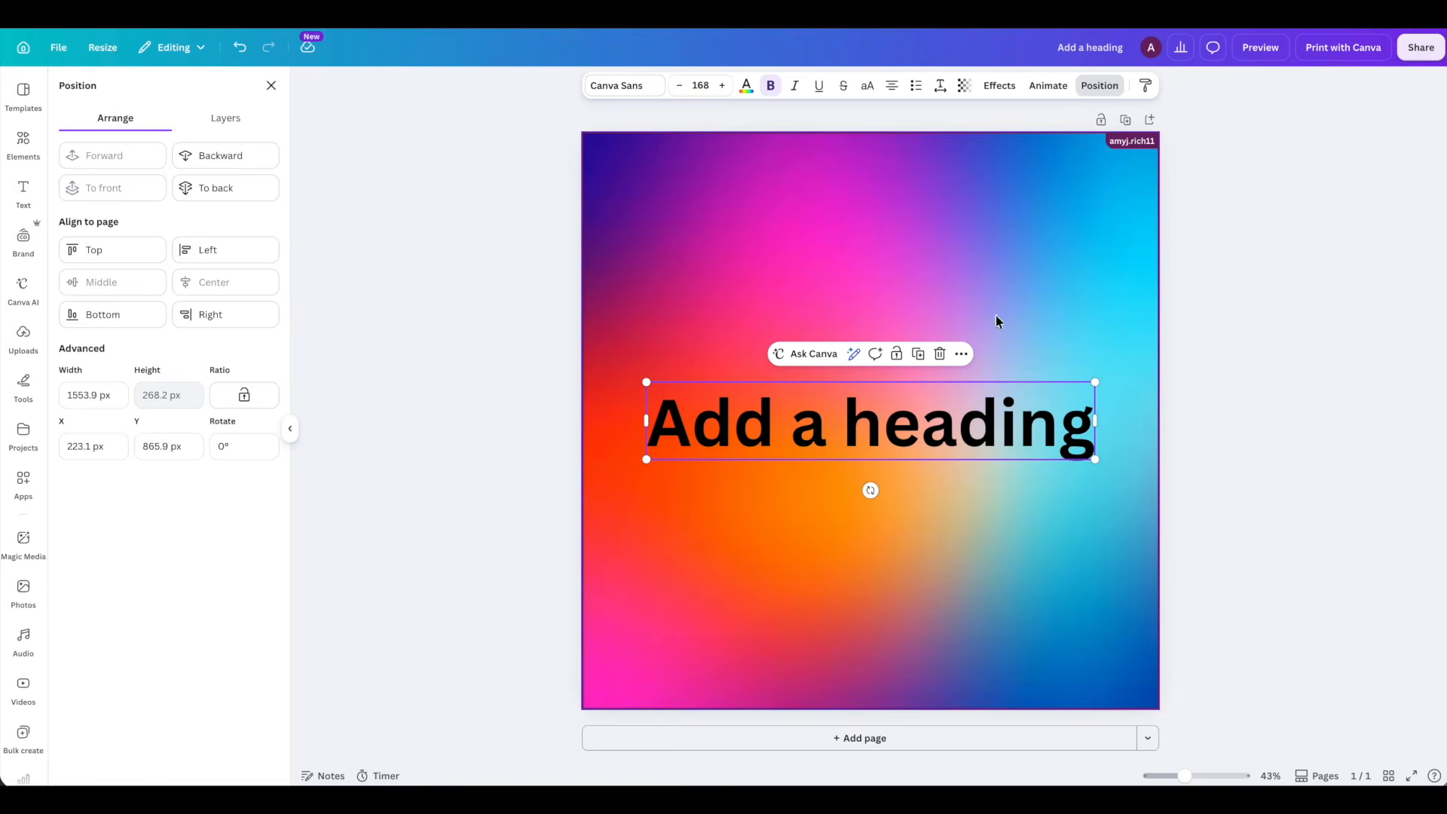
left_click(1000, 85)
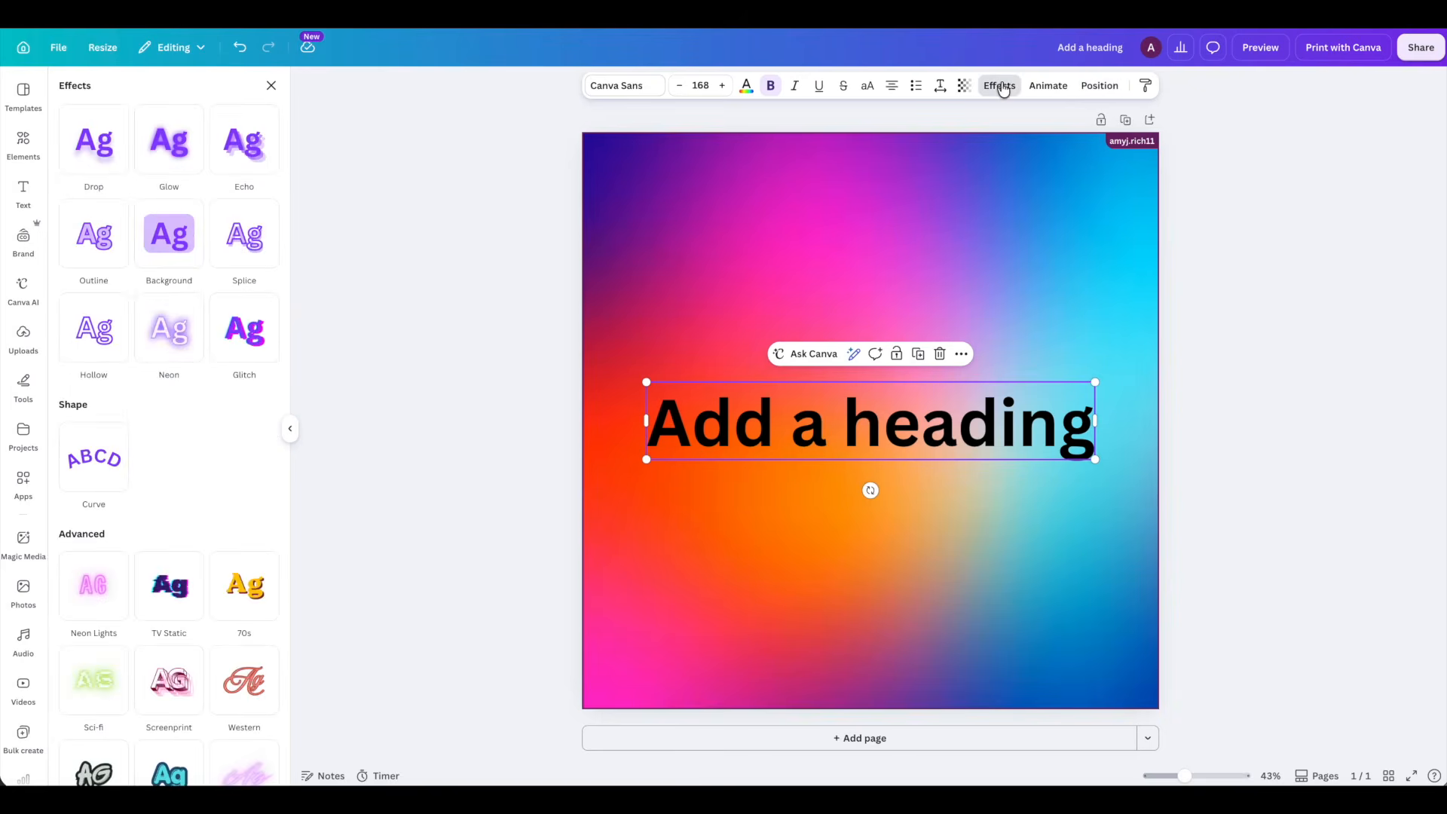
left_click(169, 330)
left_click_drag(126, 421, 188, 421)
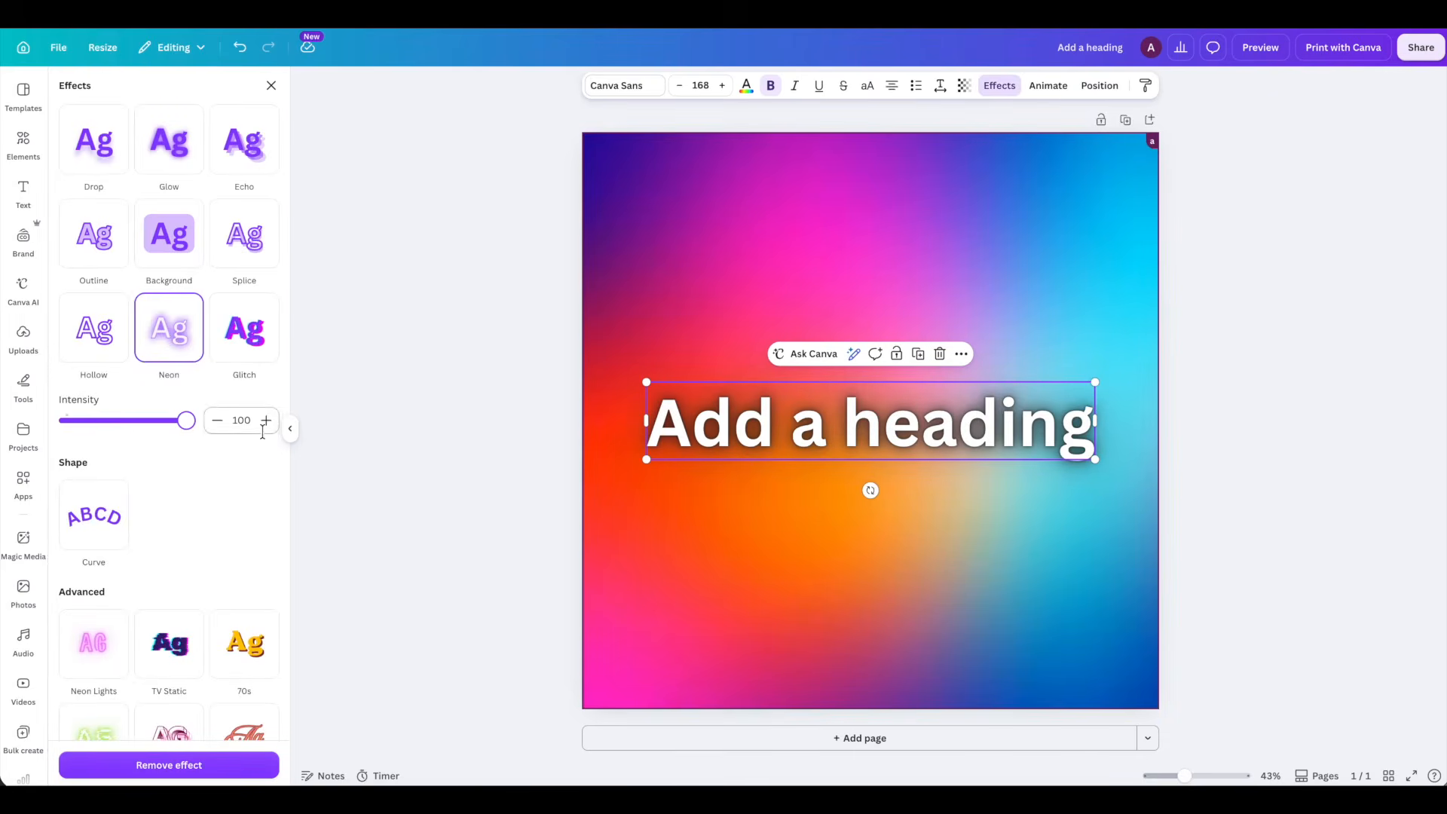
- Change the heading's font to the Brittany script font from the popular fonts
left_click(635, 89)
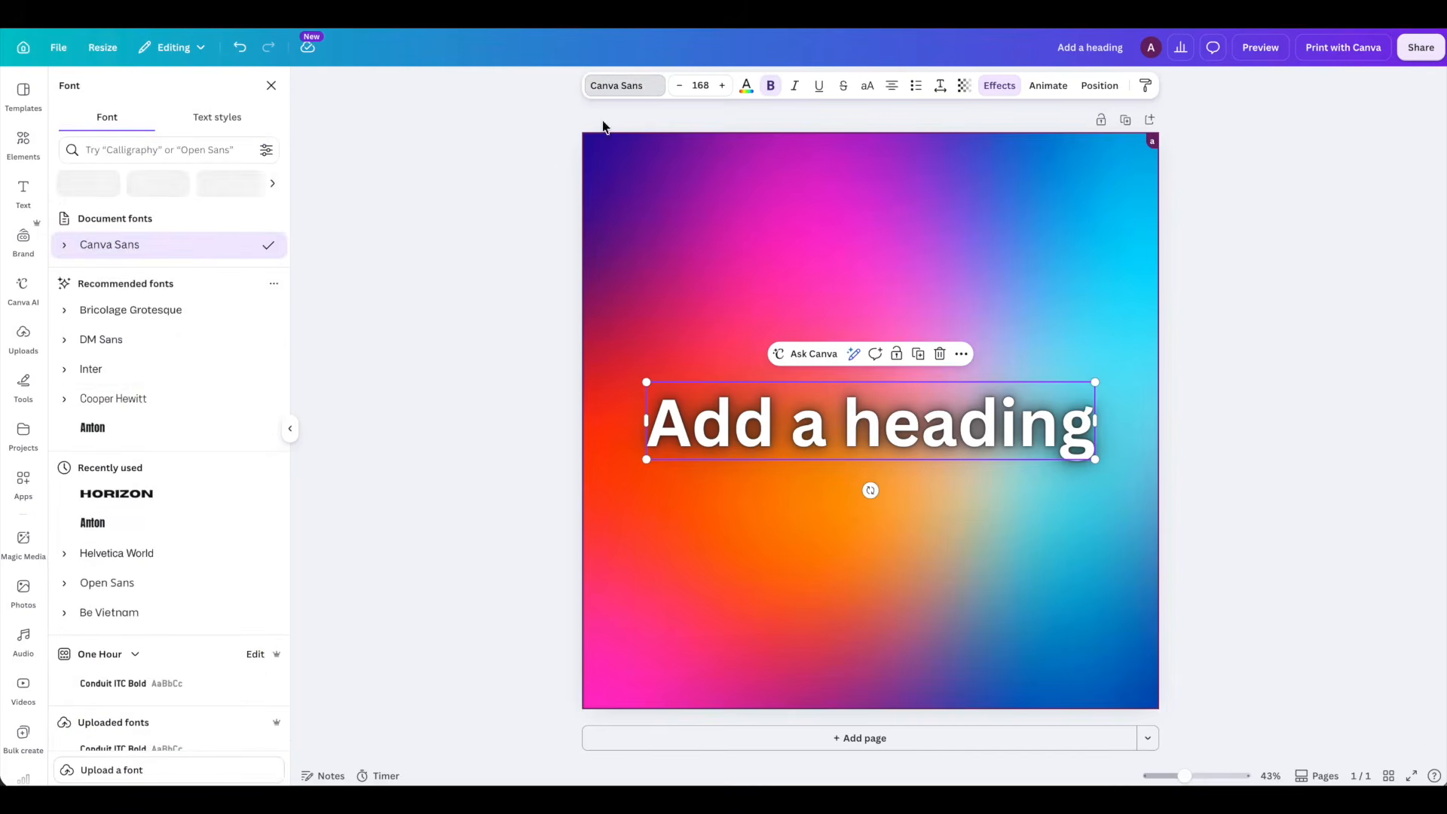
scroll(144, 407, "down", 6)
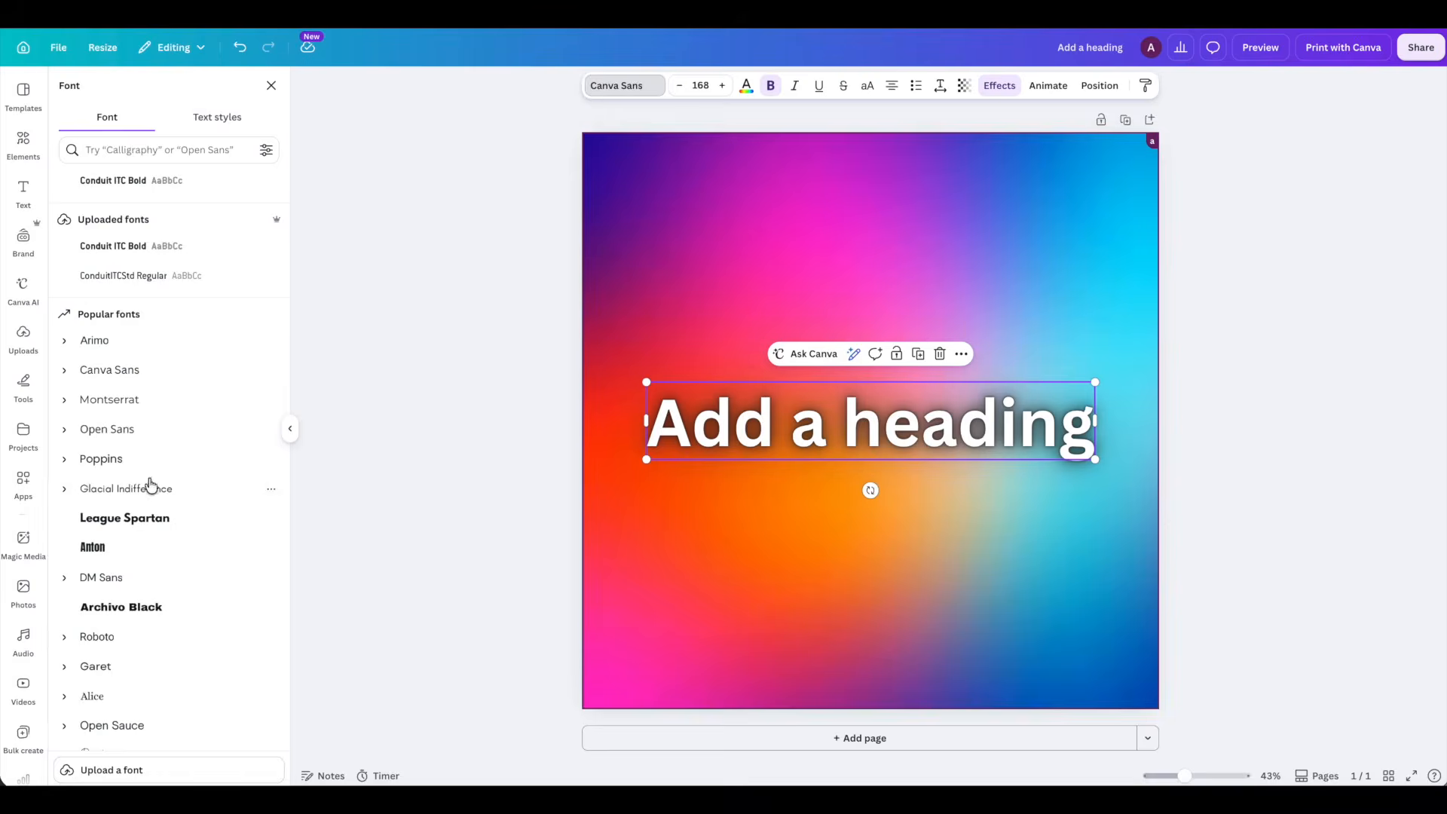
scroll(120, 437, "down", 5)
left_click(109, 407)
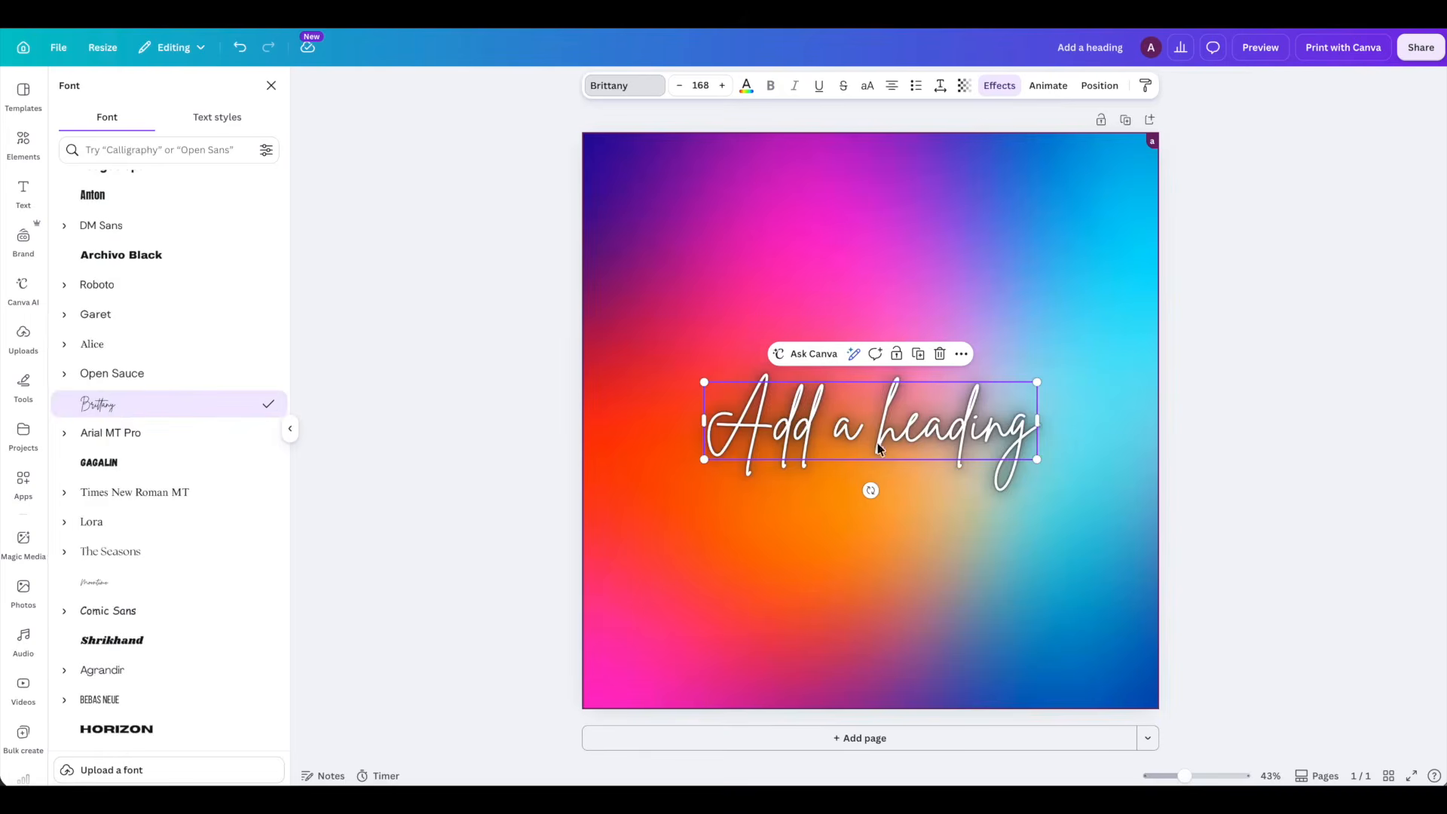
left_click(463, 300)
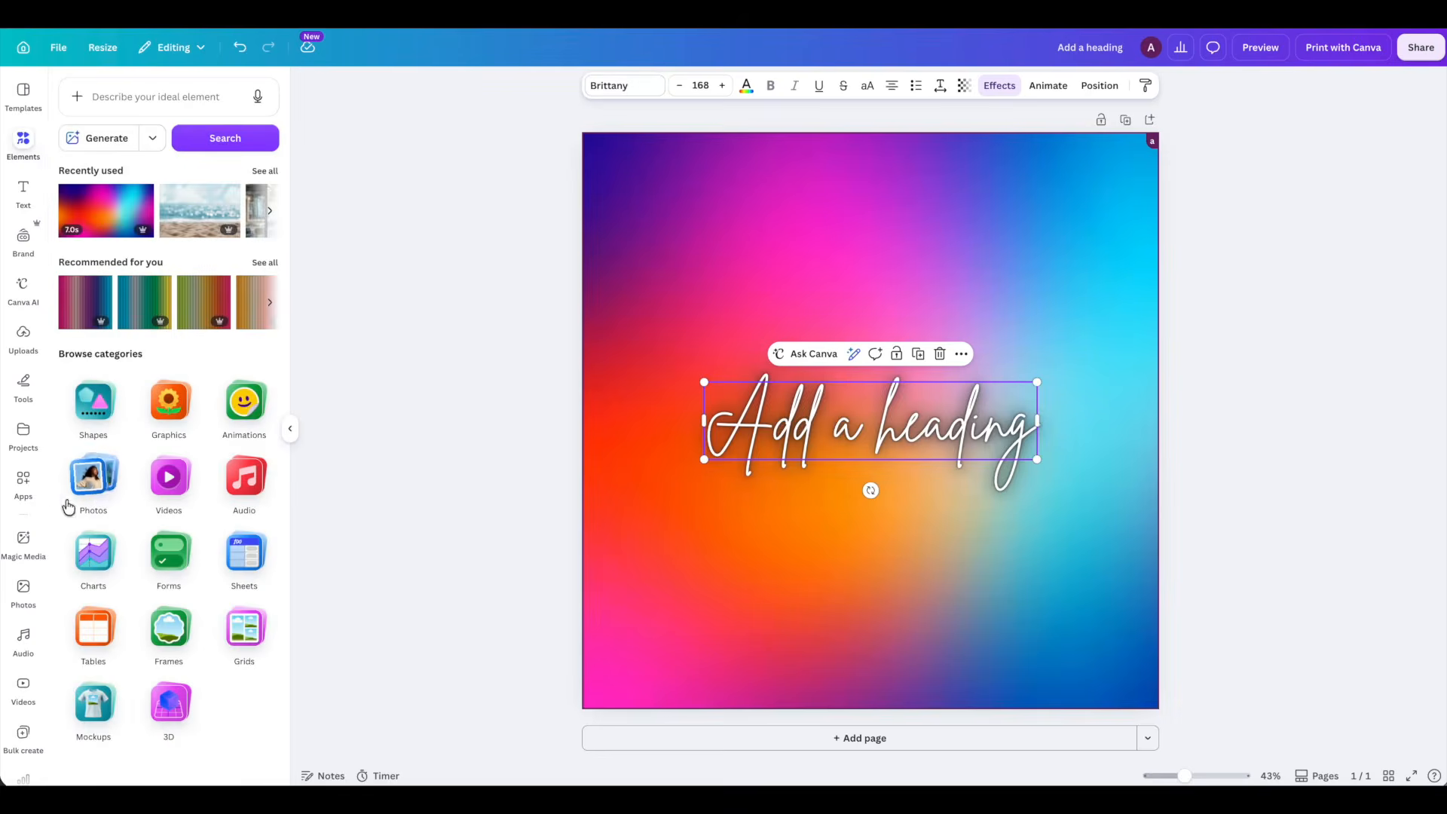
- In Bulk create's manual data table, clear the Email column and replace the entries in the Name column with the copied list of creativity quotes
left_click(23, 486)
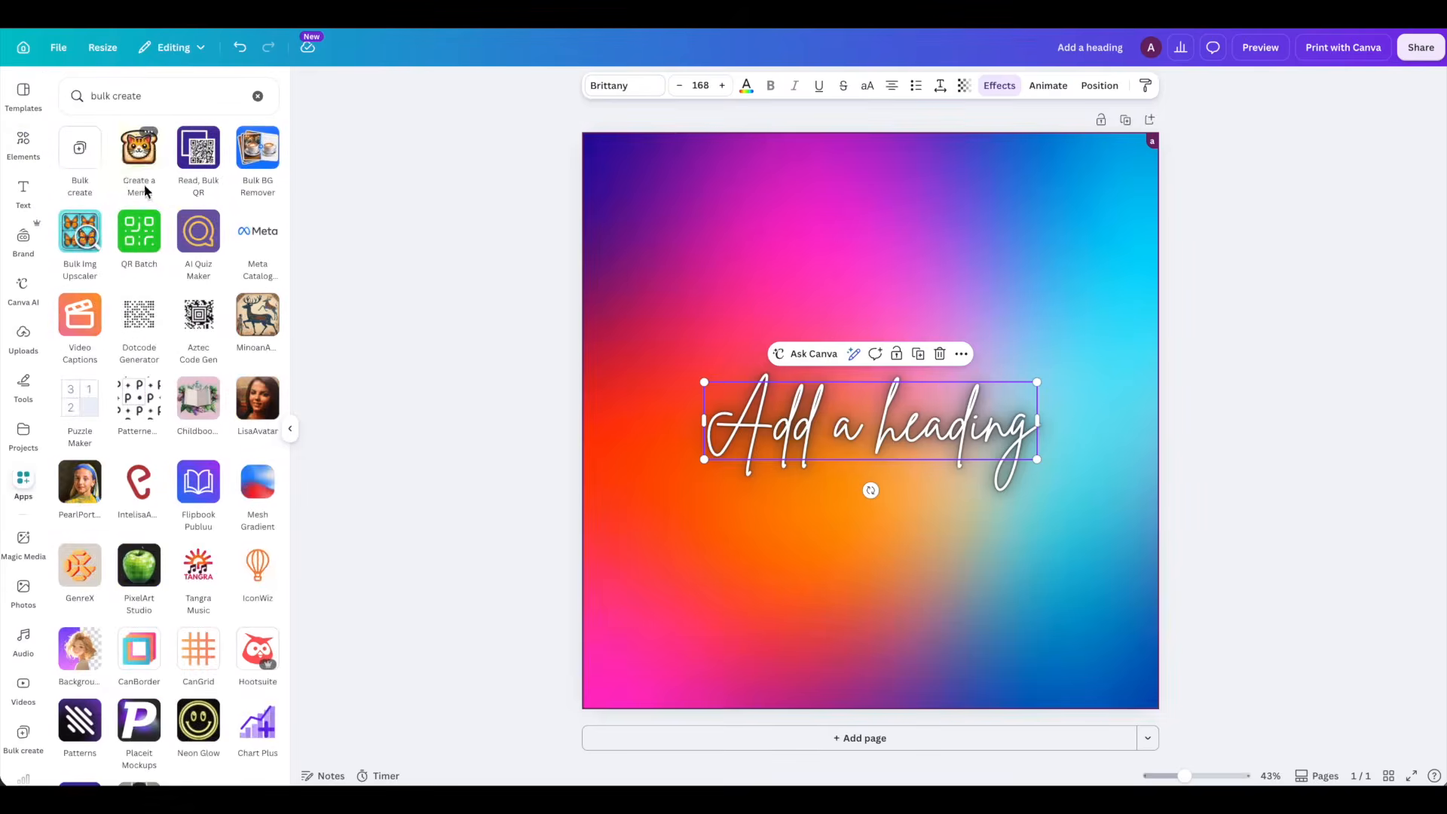
left_click(80, 141)
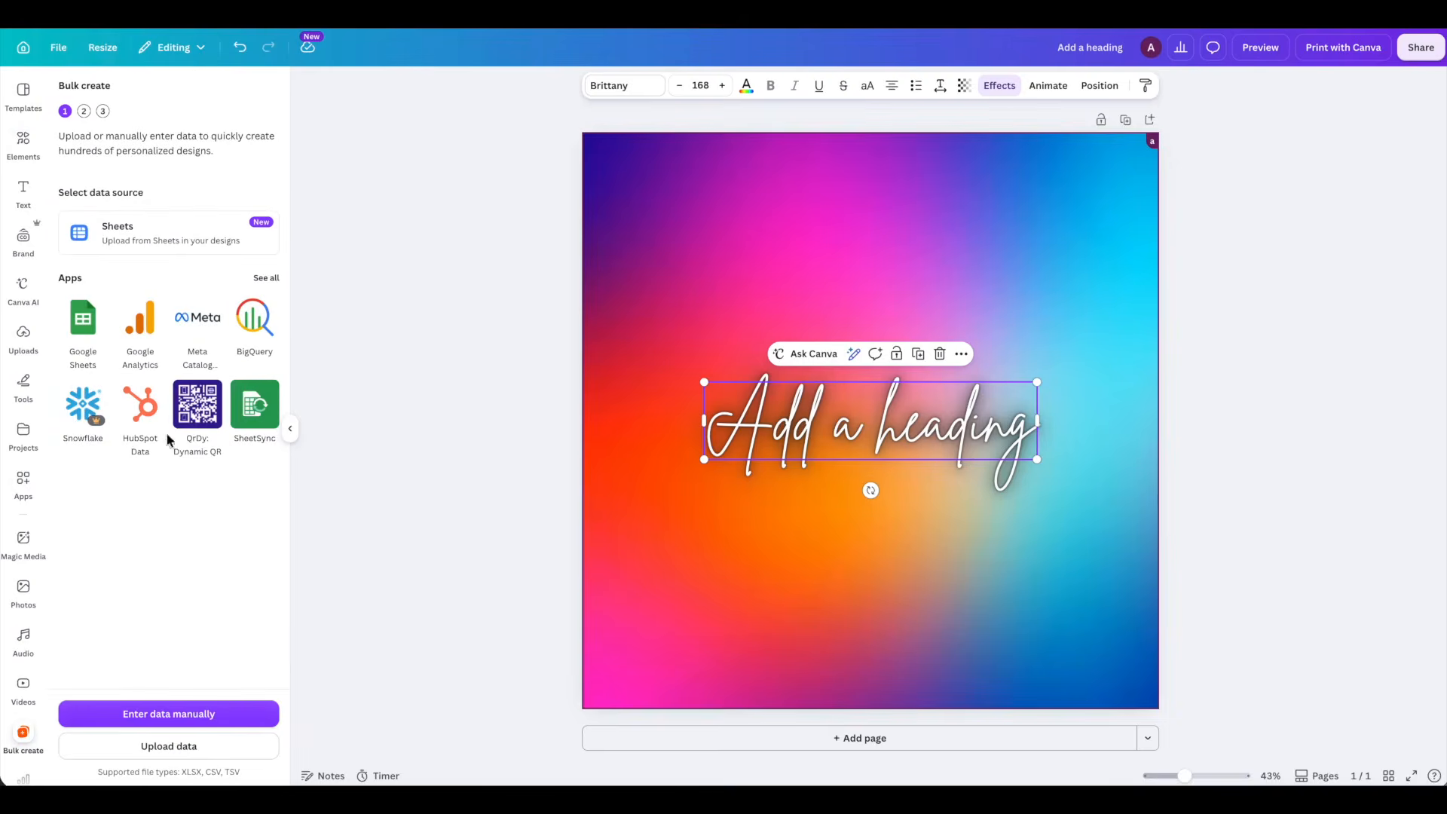
left_click(165, 709)
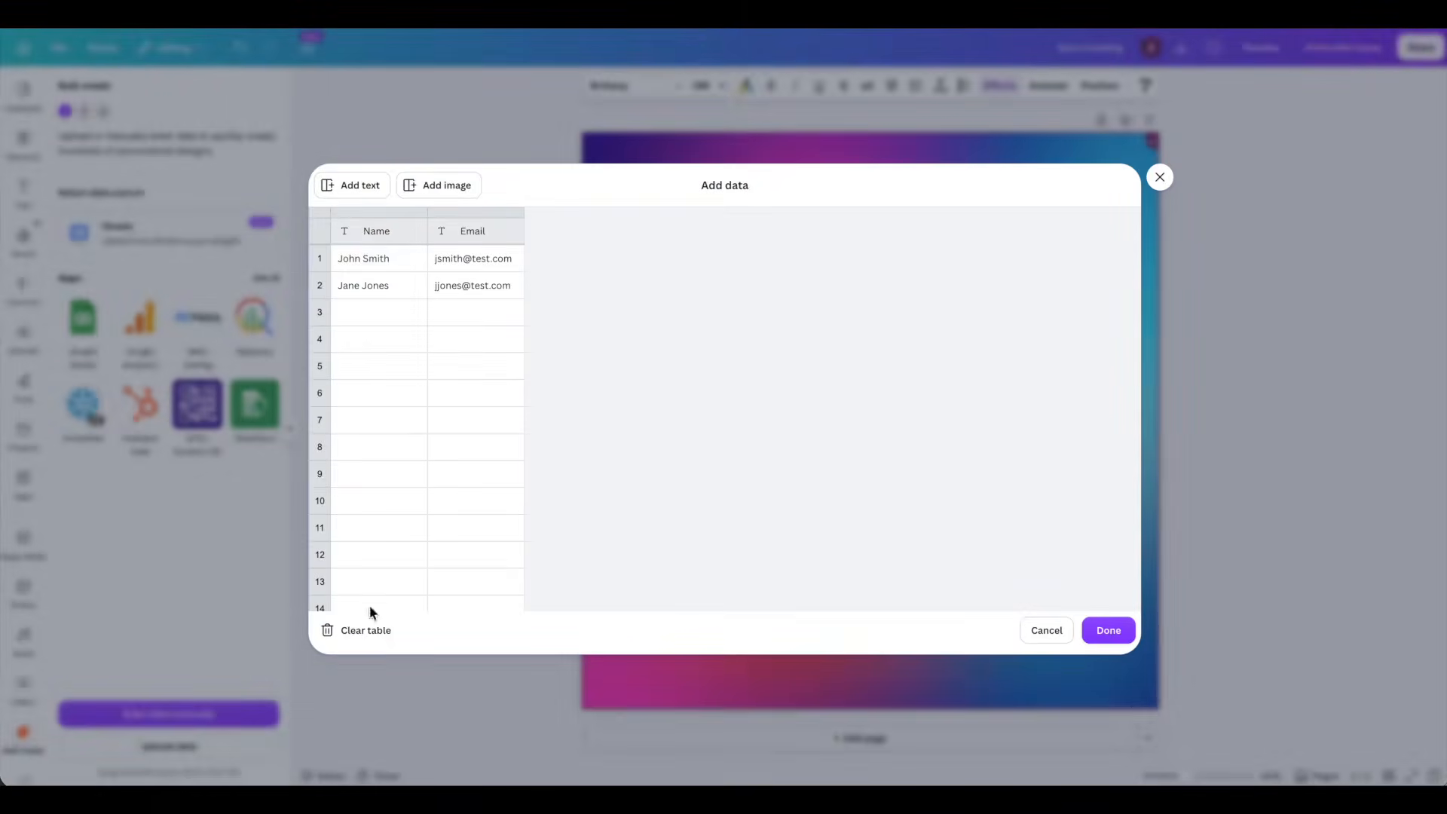
left_click(494, 213)
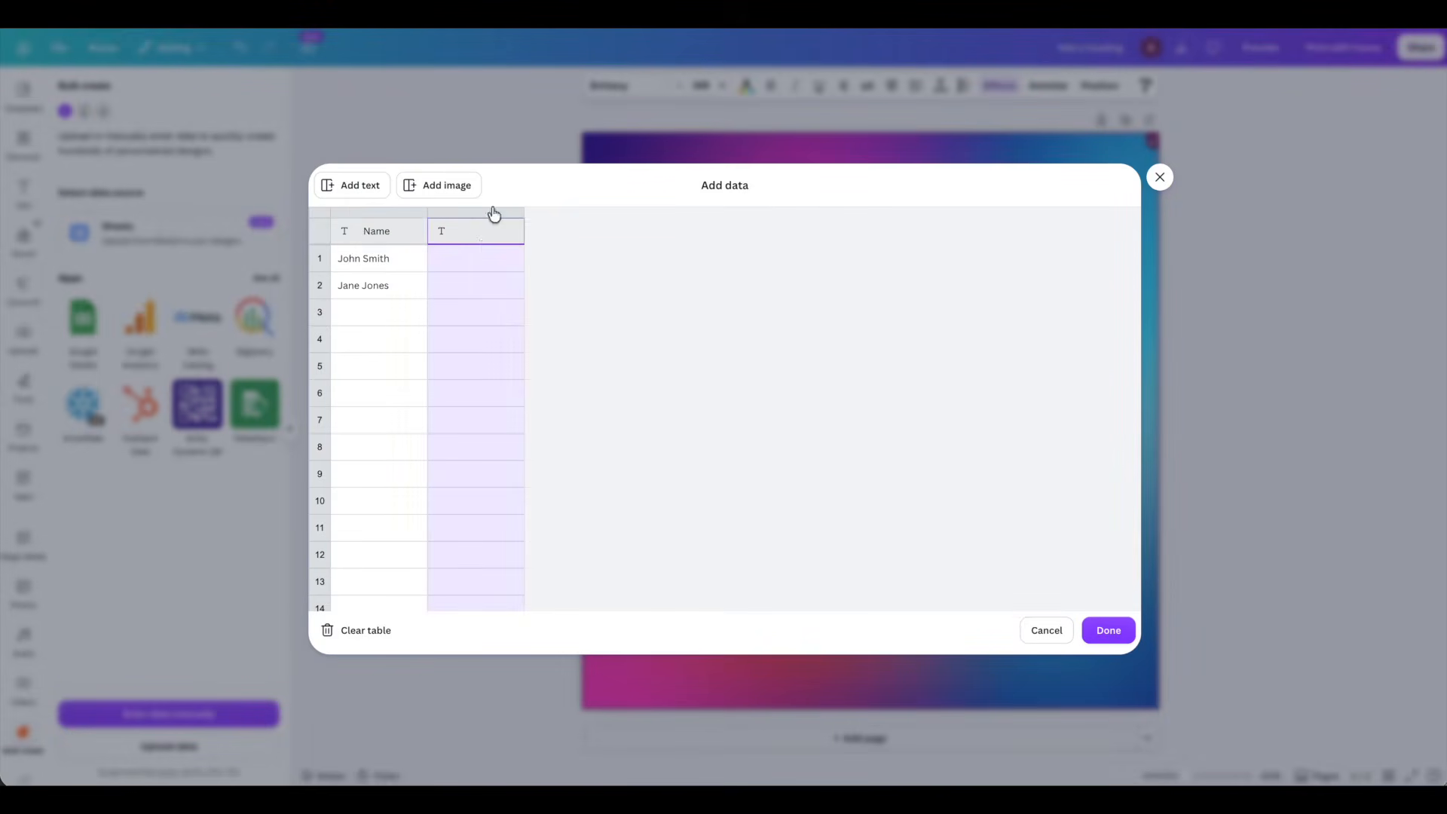
left_click(365, 225)
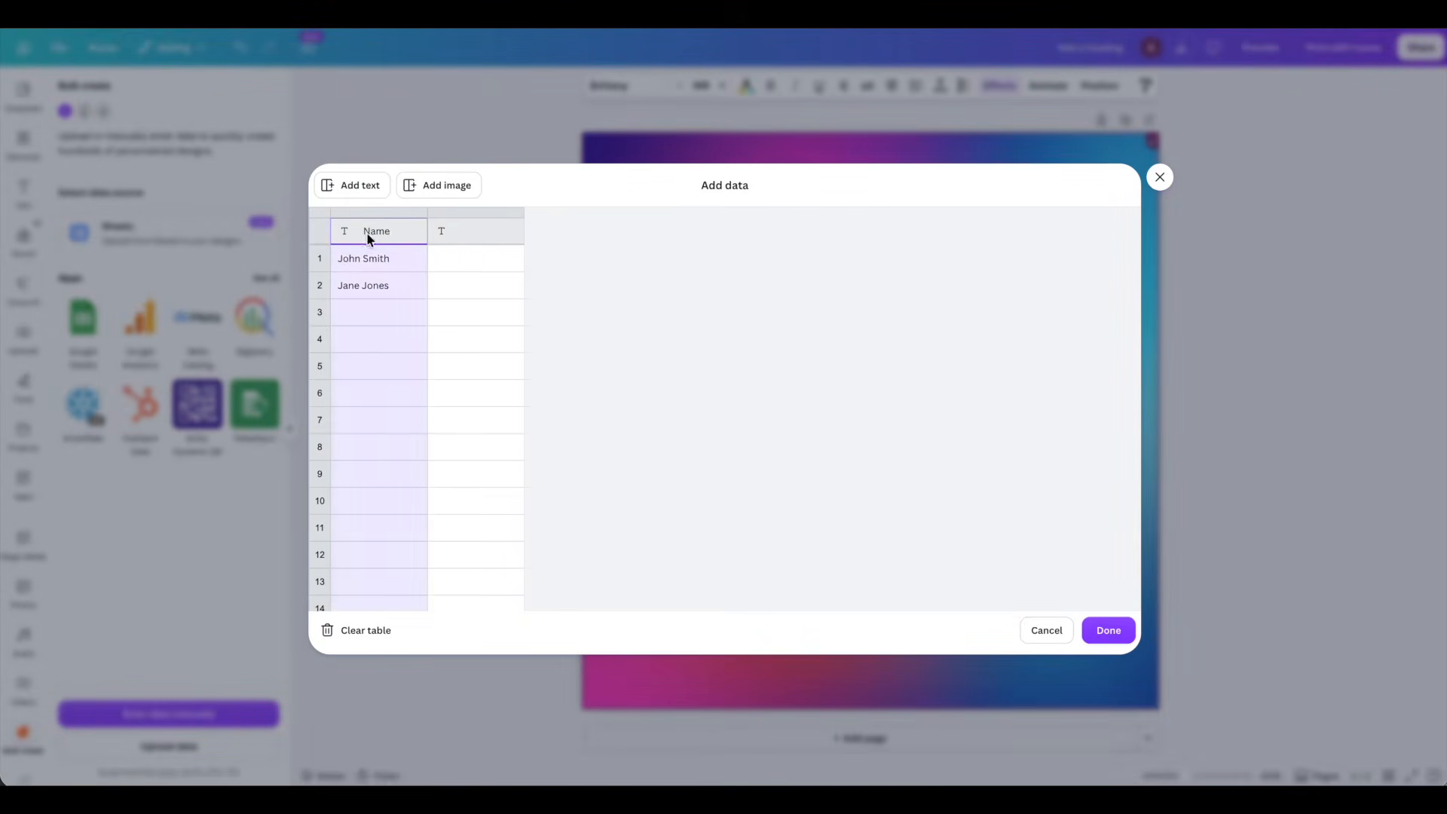
left_click(366, 257)
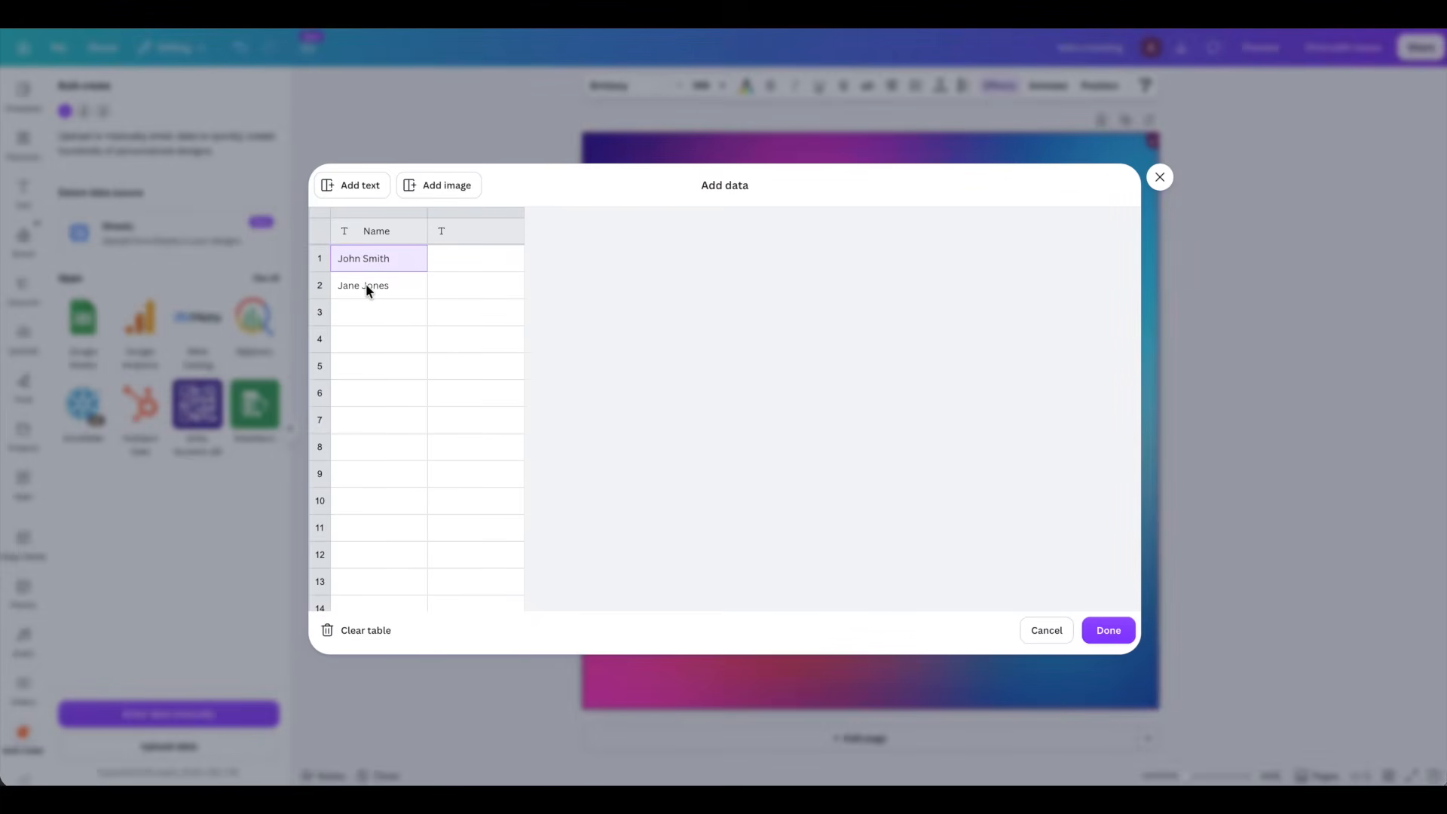
key("ctrl+v")
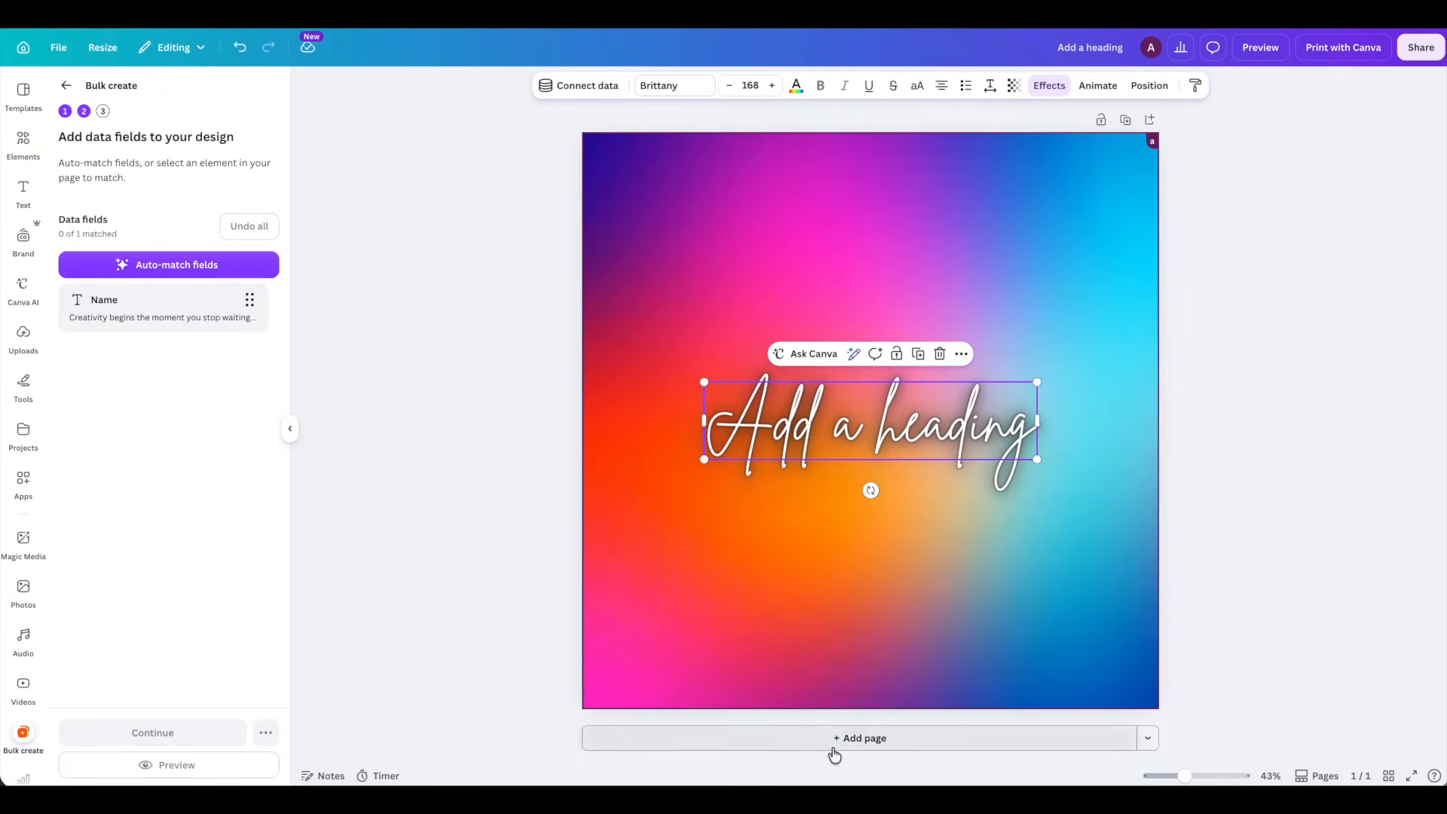
- Auto-match the Name data field to the heading and create the 34 designs from all data rows
left_click(165, 264)
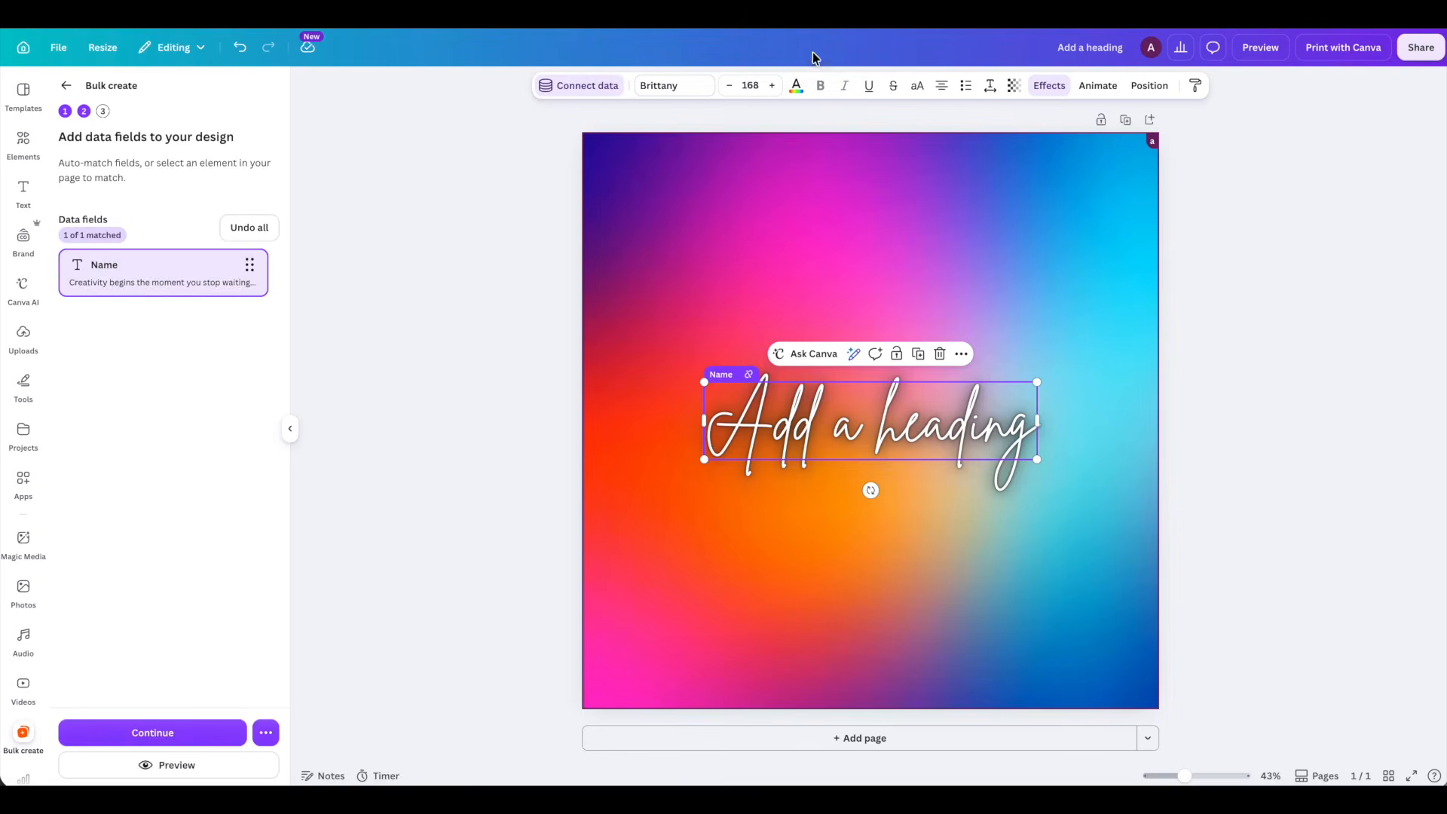
left_click(147, 732)
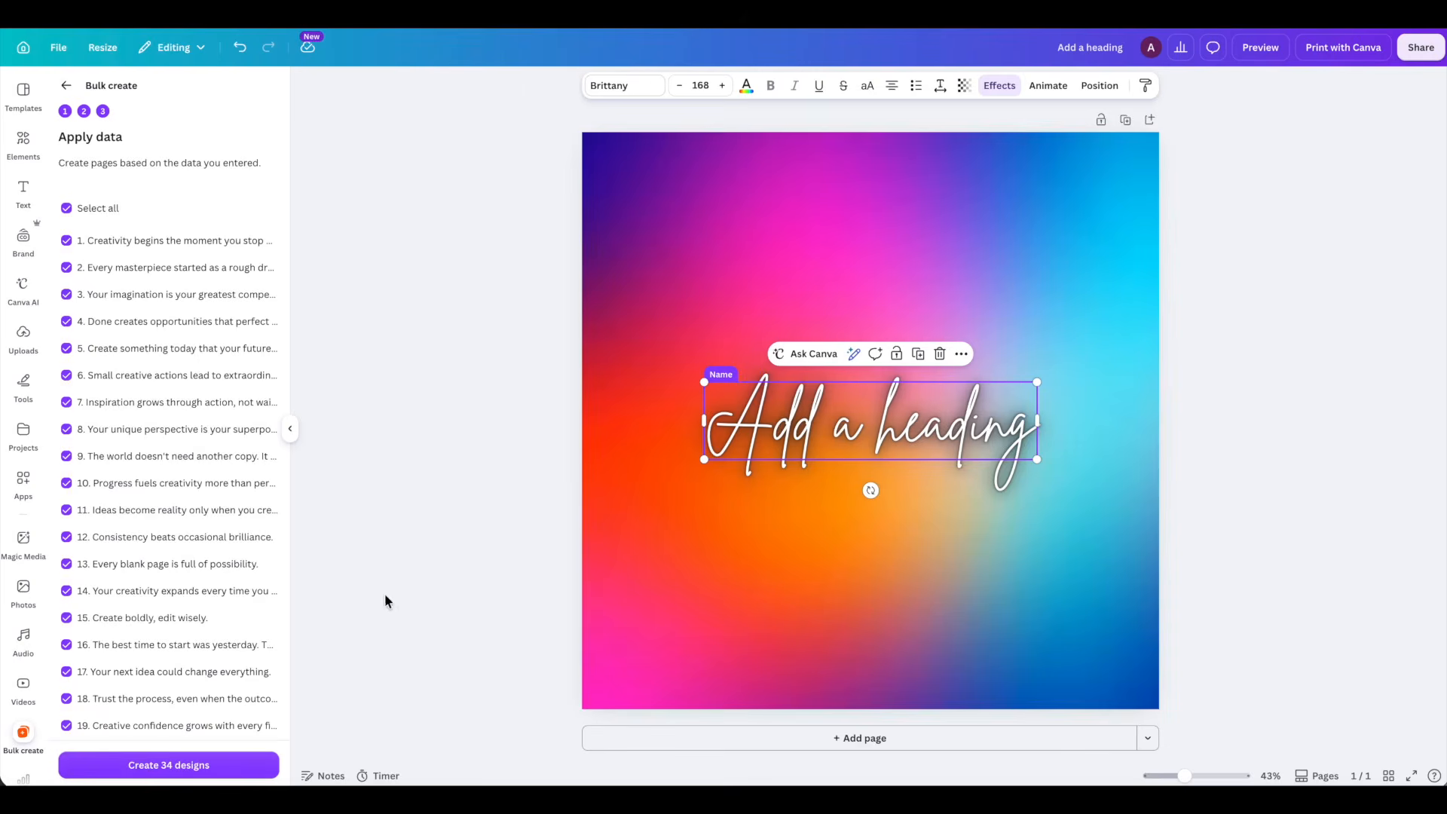
left_click(161, 766)
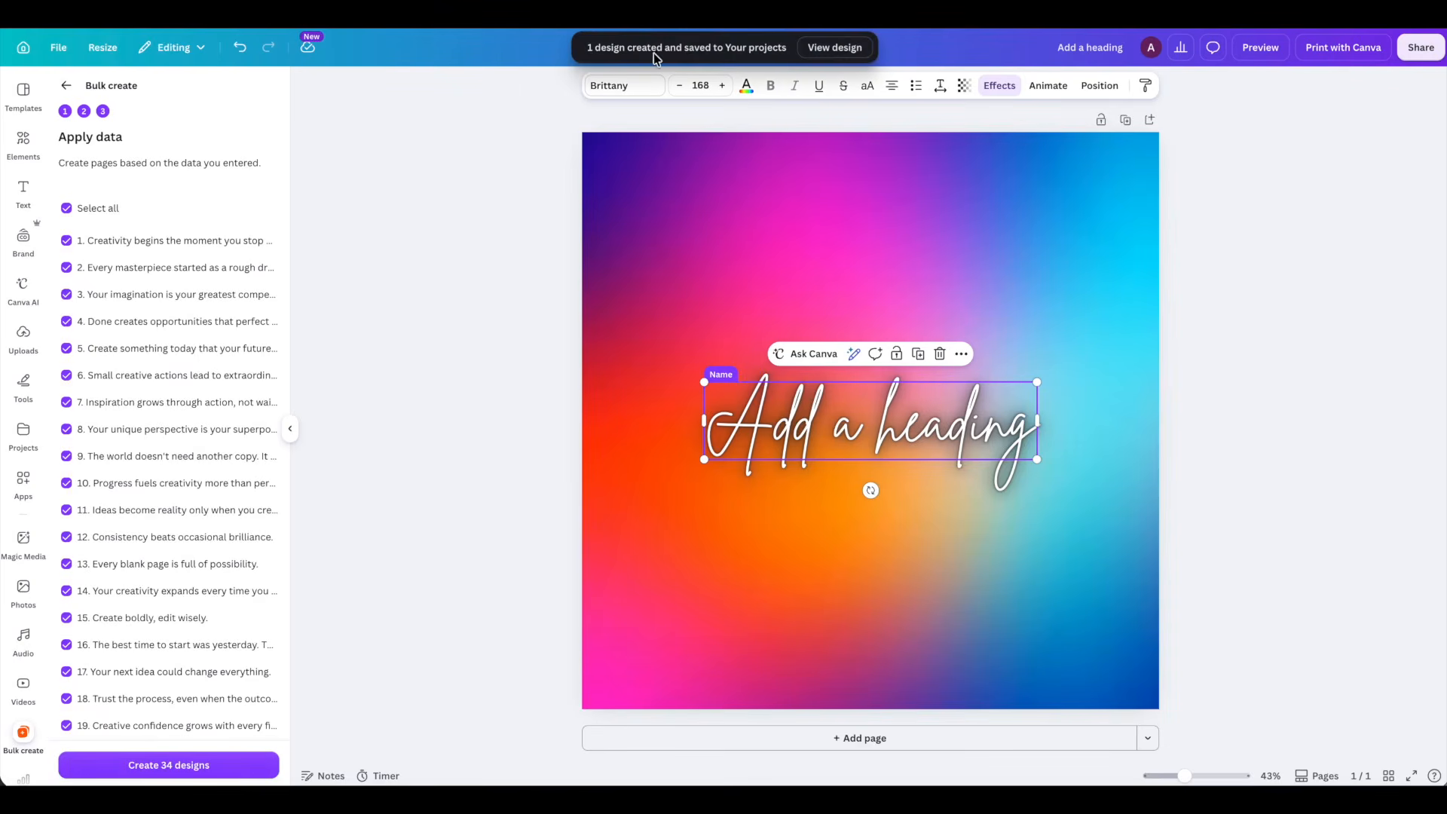
- View the generated design and, on page 1, narrow the quote's text box and centre it on the page
left_click(830, 50)
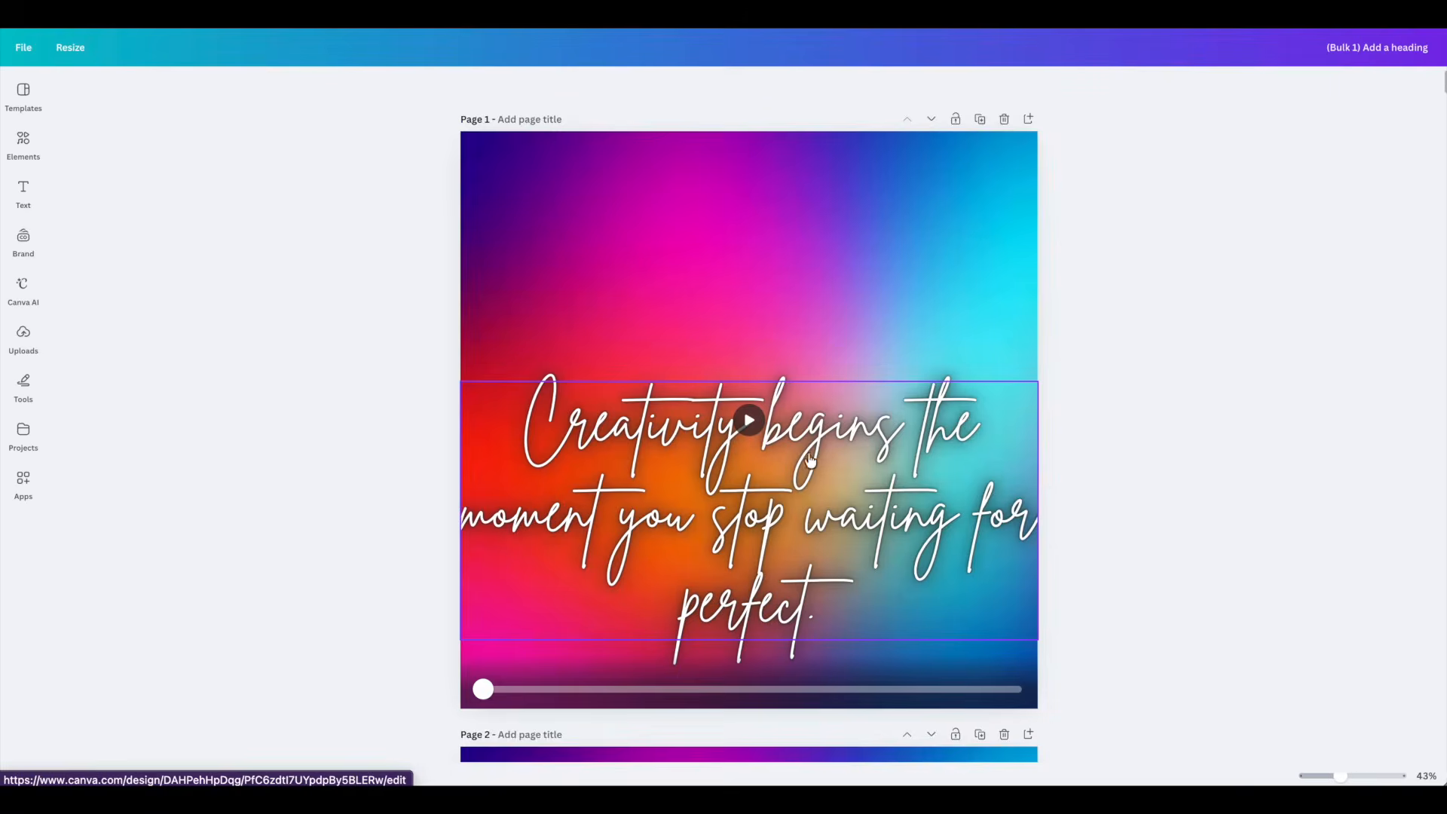
left_click_drag(808, 475, 816, 384)
left_click_drag(1045, 420, 915, 426)
left_click_drag(761, 430, 820, 422)
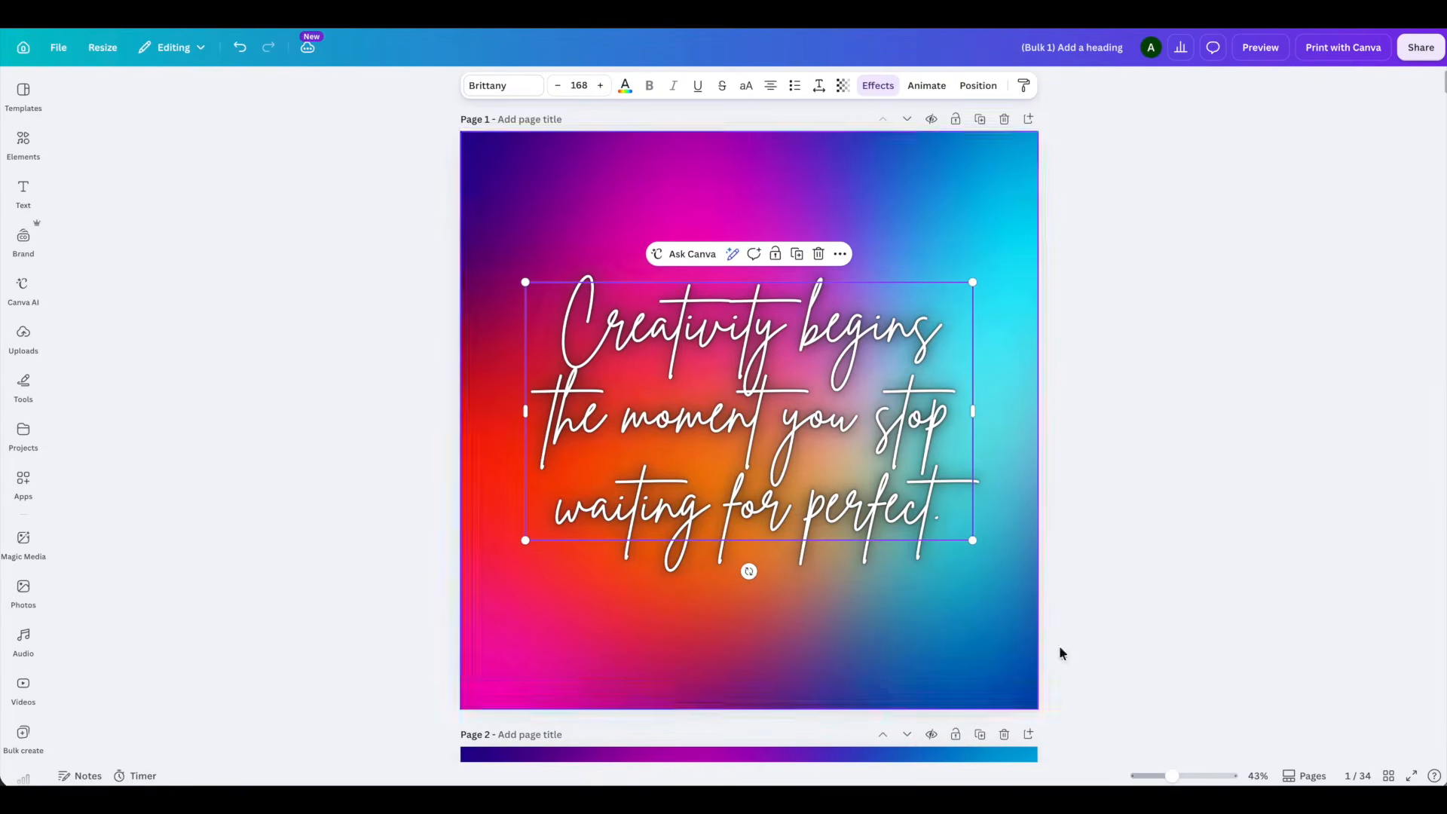
- Look over all generated quote pages in grid view, and examine pages 1 and 2 at full size
left_click(1389, 777)
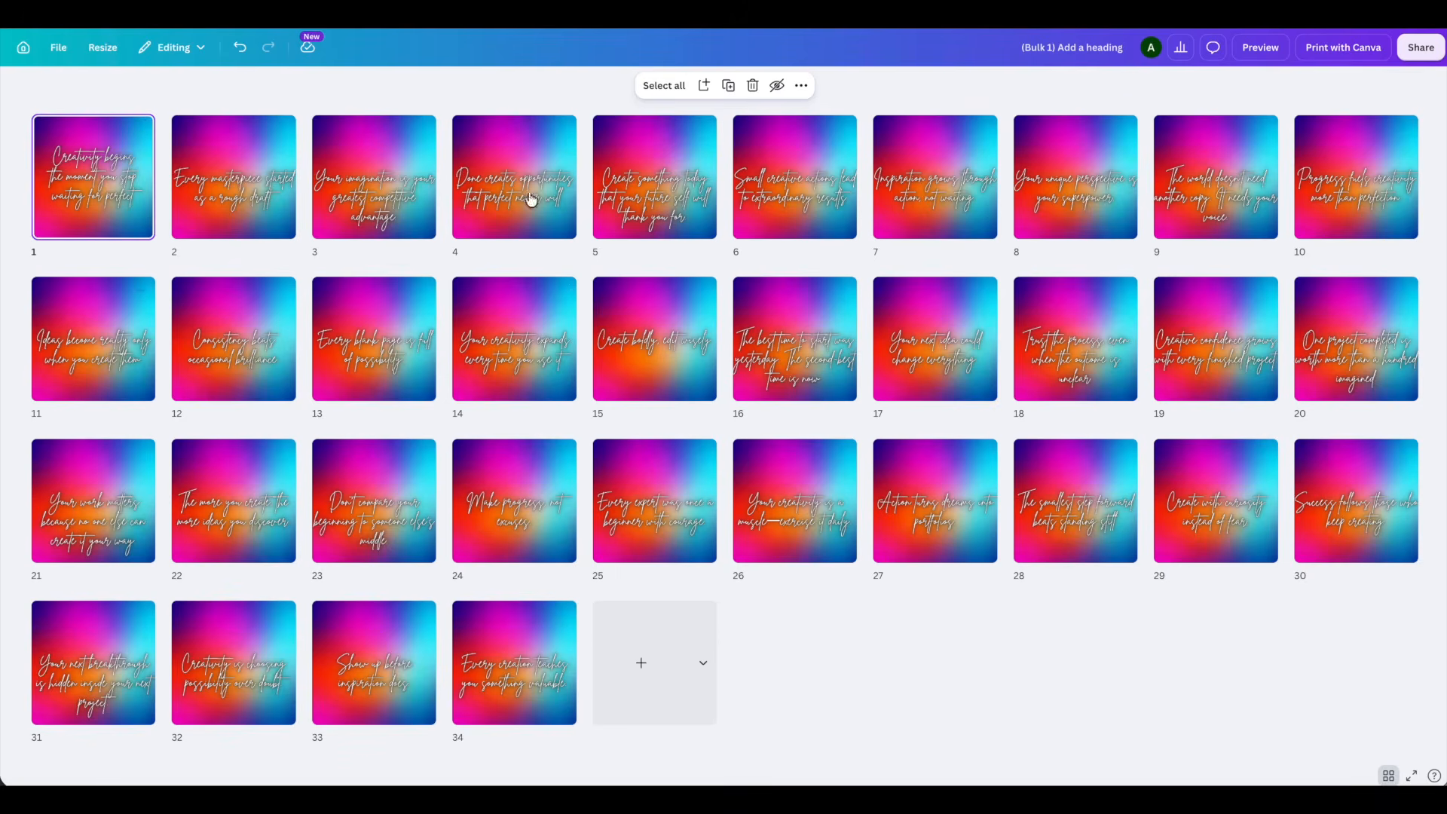
double_click(111, 152)
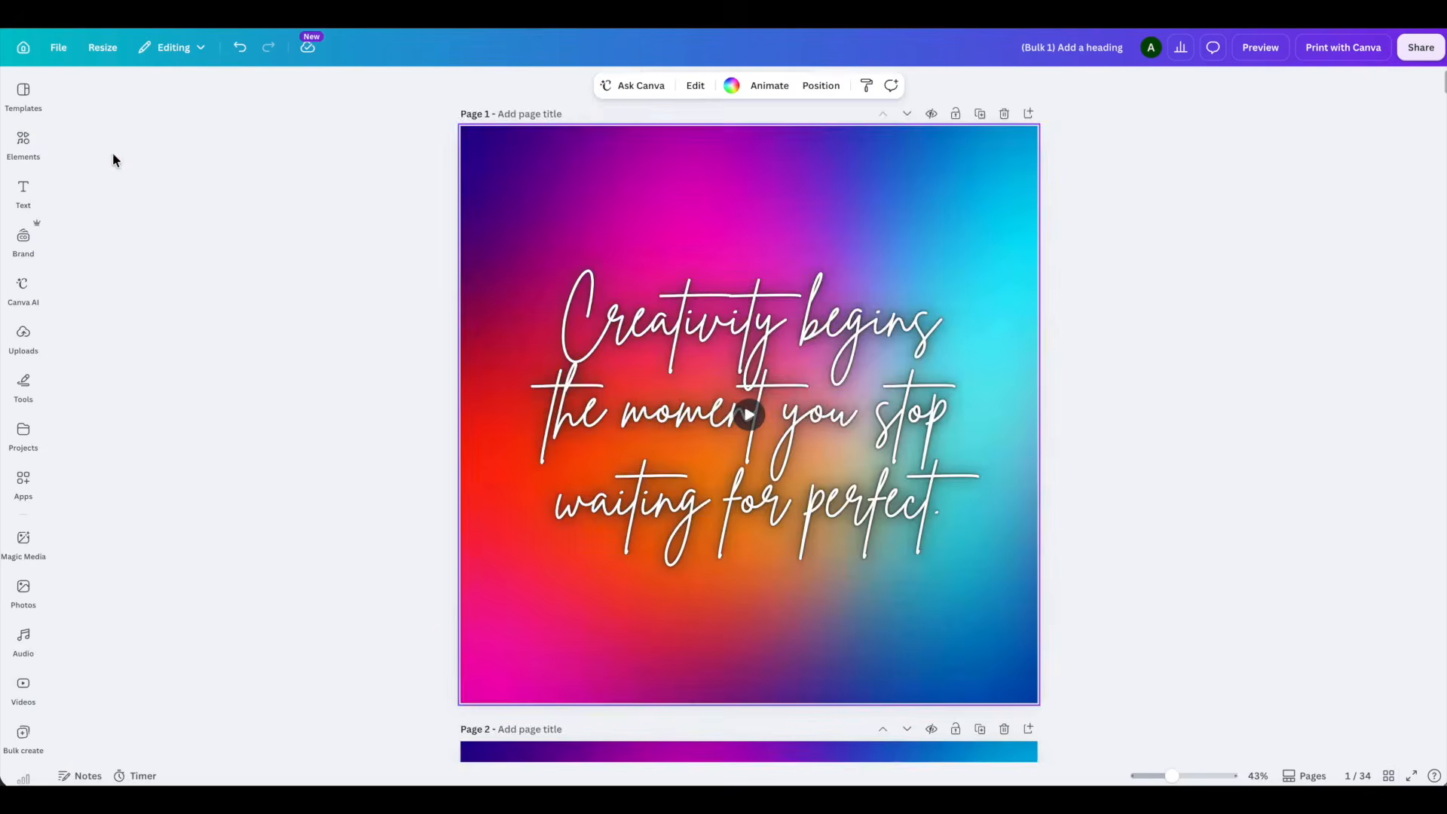
scroll(562, 429, "down", 10)
scroll(441, 354, "down", 10)
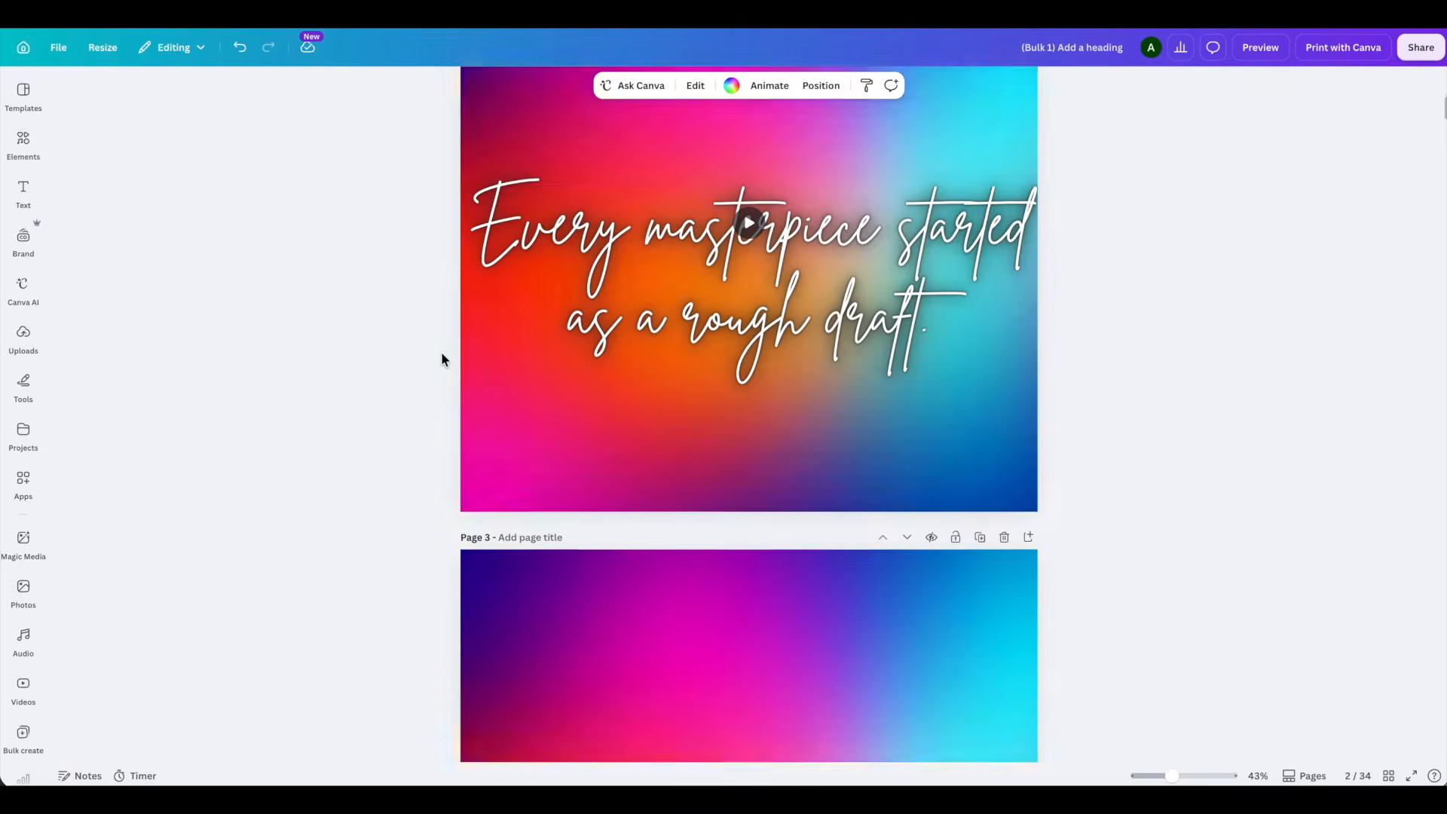
scroll(442, 353, "up", 2)
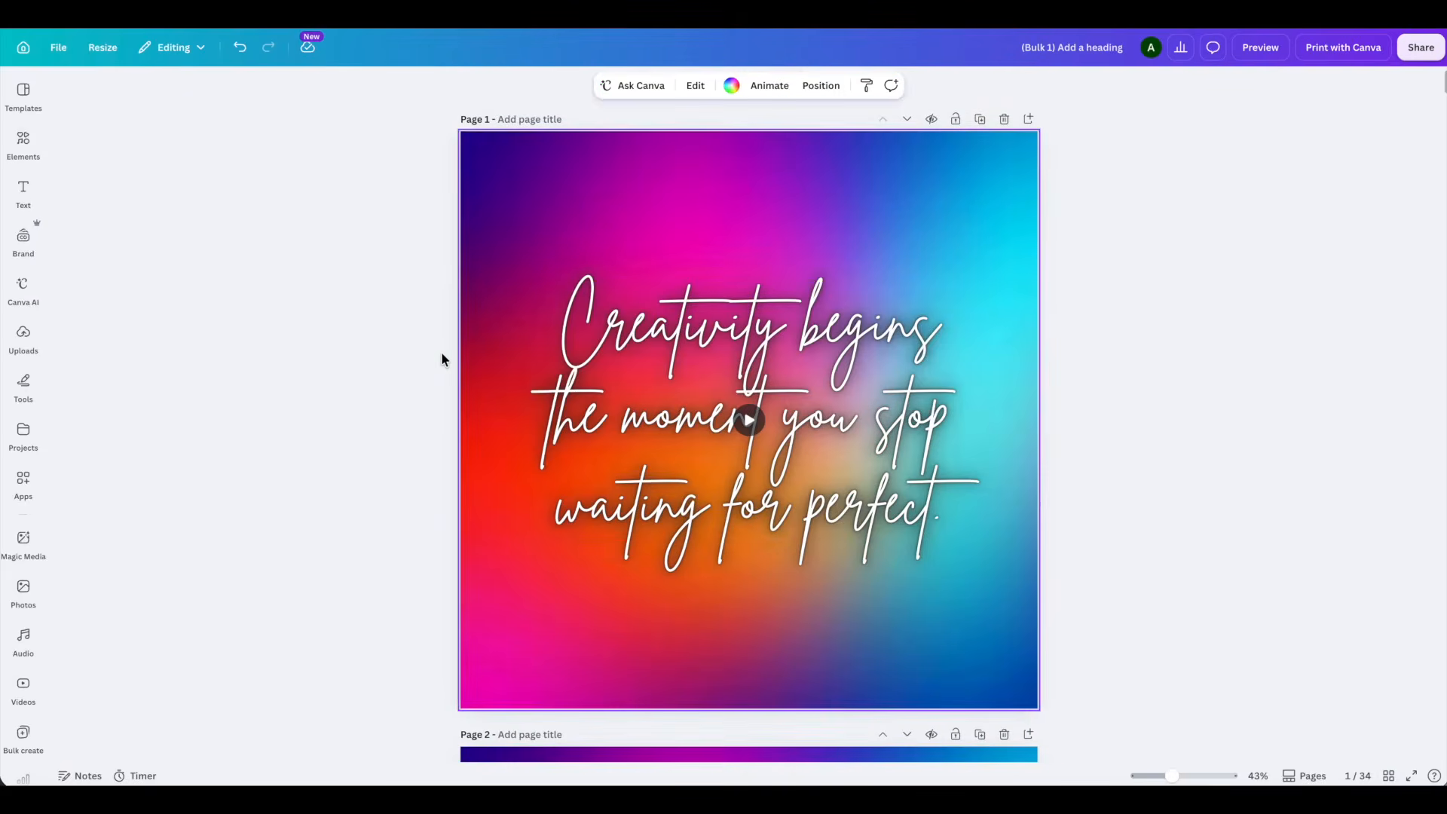
left_click(359, 398)
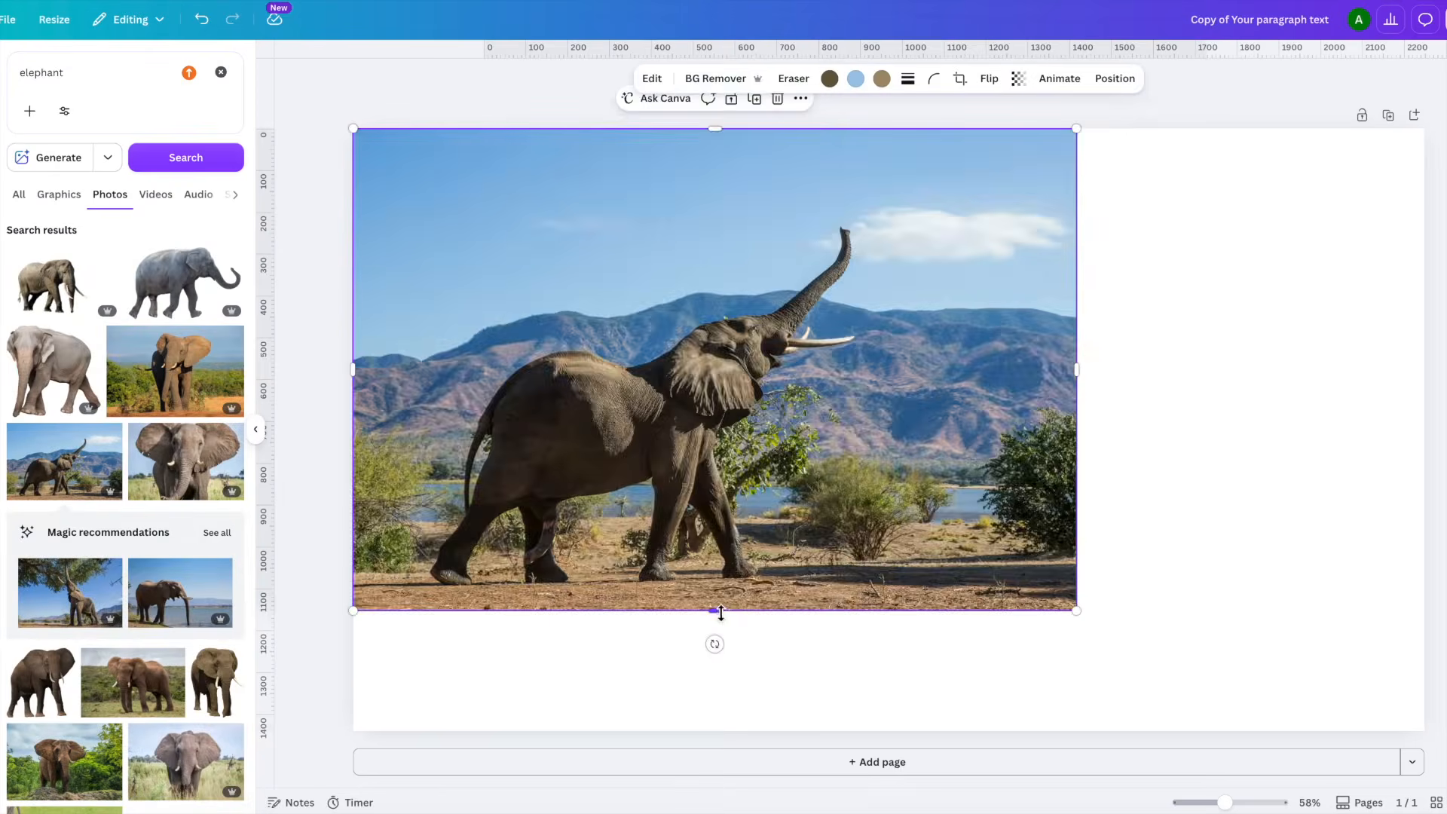
- Extend the elephant photo down to the page's lower edge and place the seated audience photo from a "funny crowd" photo search over its right part
left_click_drag(715, 608, 739, 735)
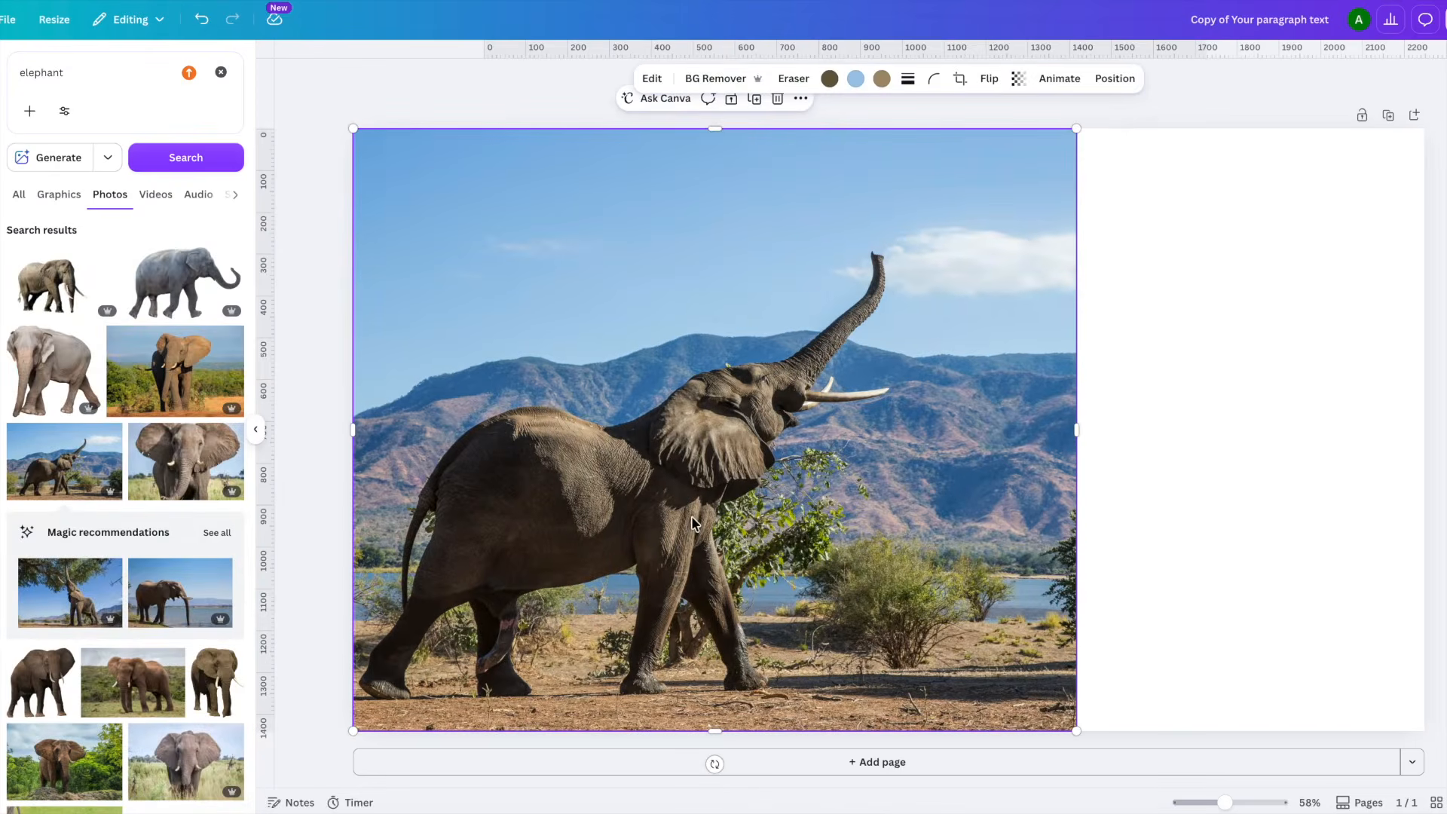
left_click(71, 63)
left_click_drag(94, 73, 13, 73)
type("funny crowd")
key("Return")
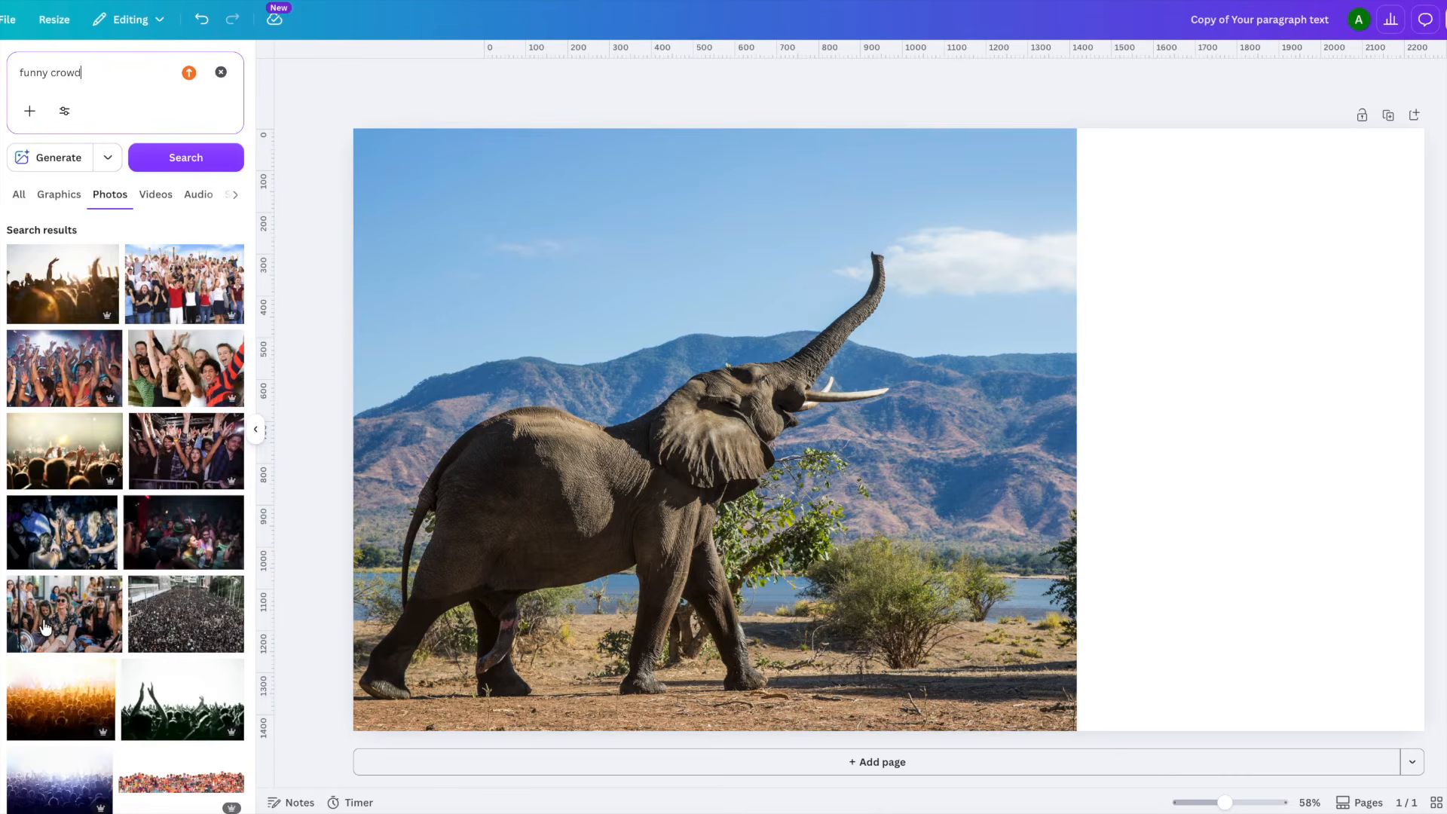
left_click(83, 618)
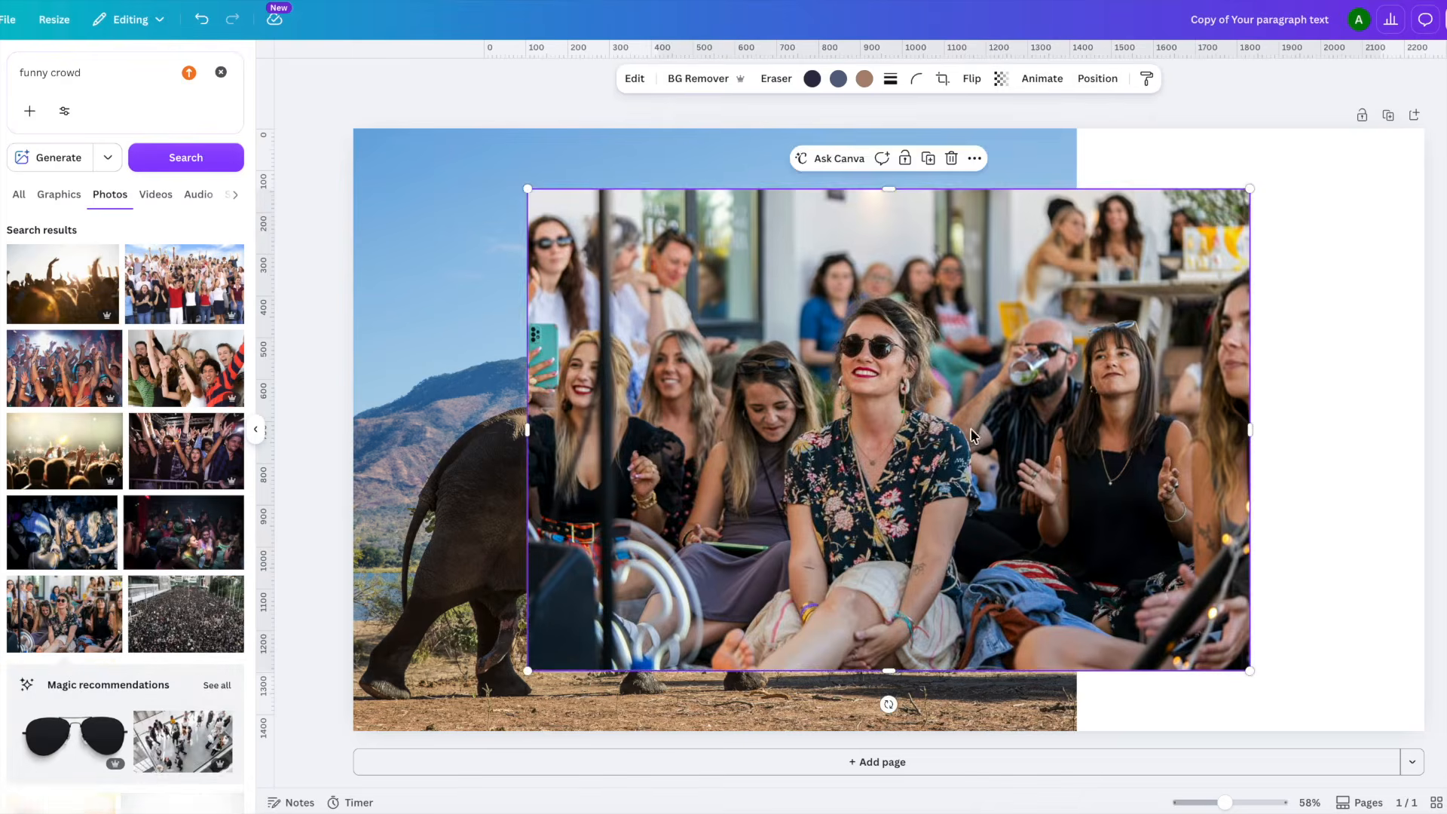
left_click_drag(978, 433, 1110, 434)
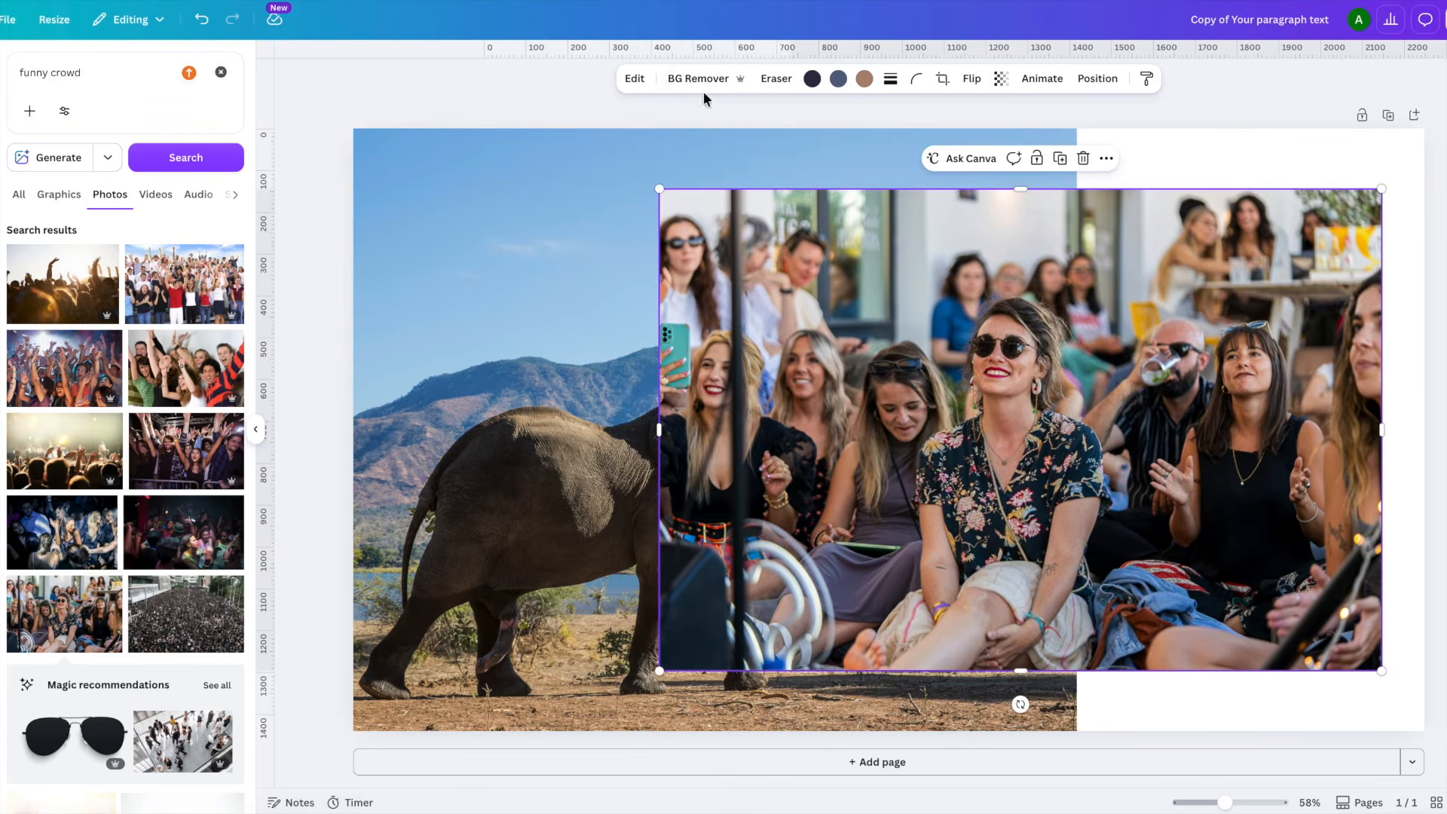
- Use Magic Grab to cut the woman in the floral shirt and sunglasses out of the crowd photo
left_click(635, 80)
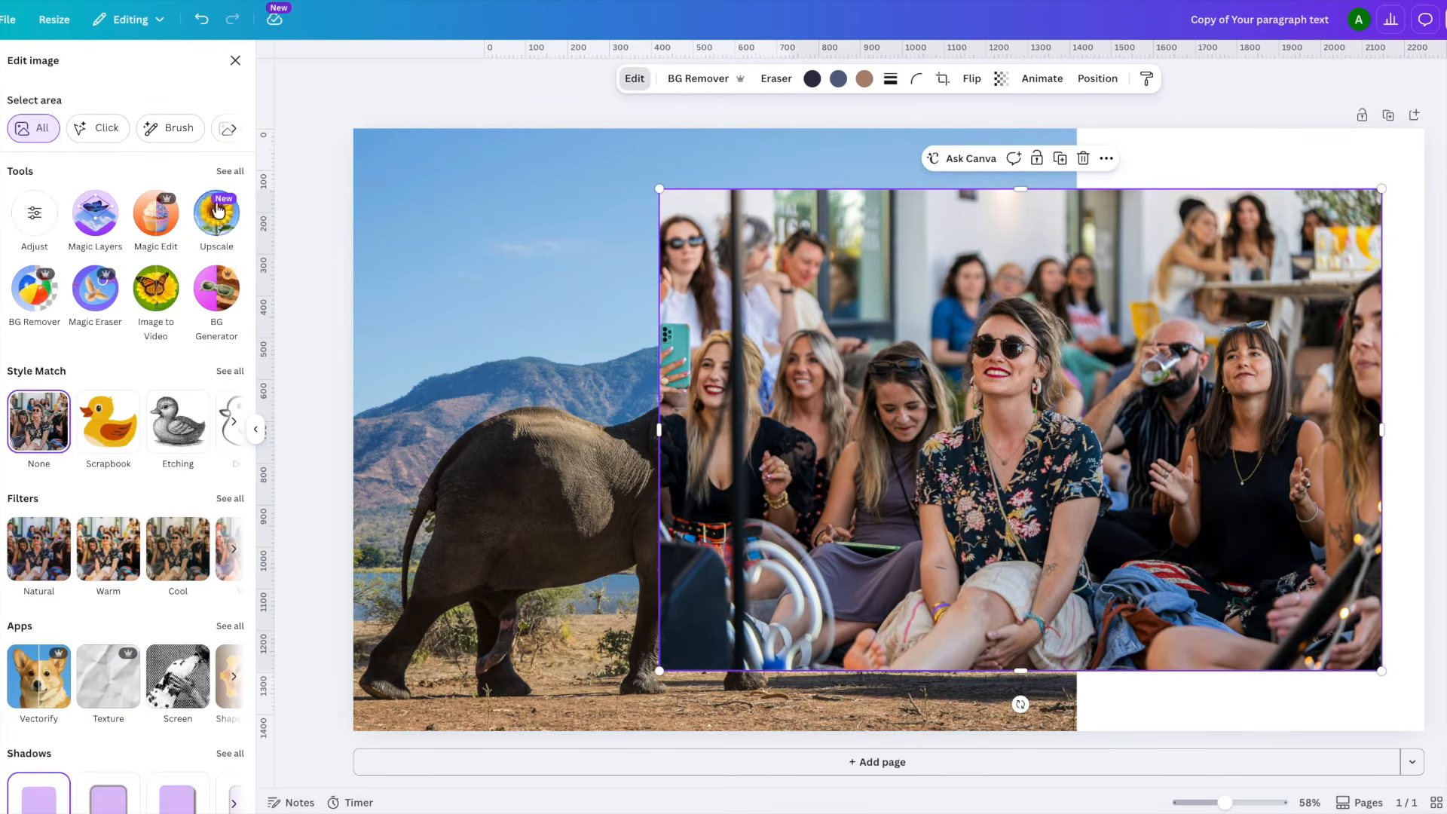
left_click(228, 171)
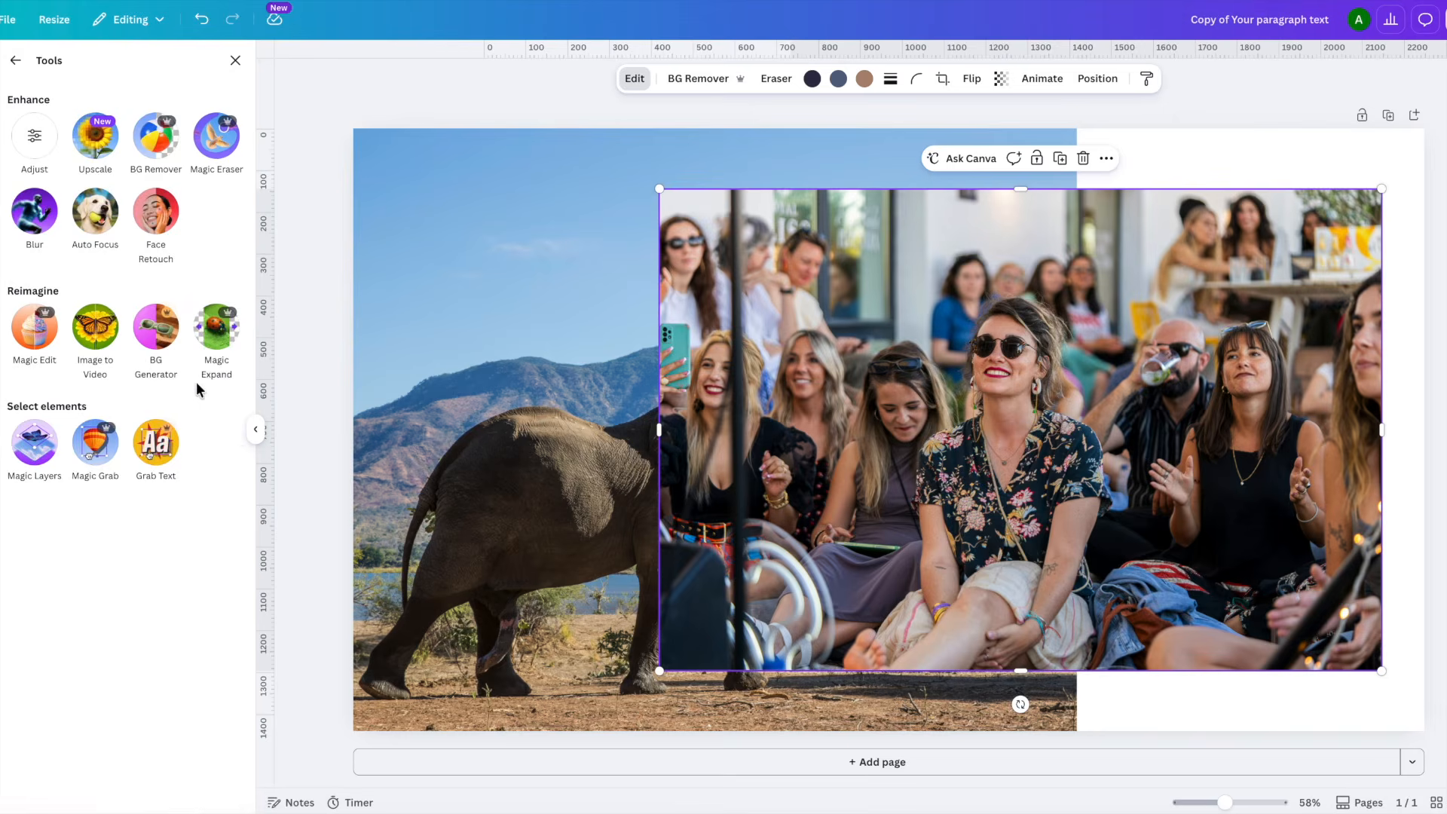
left_click(95, 447)
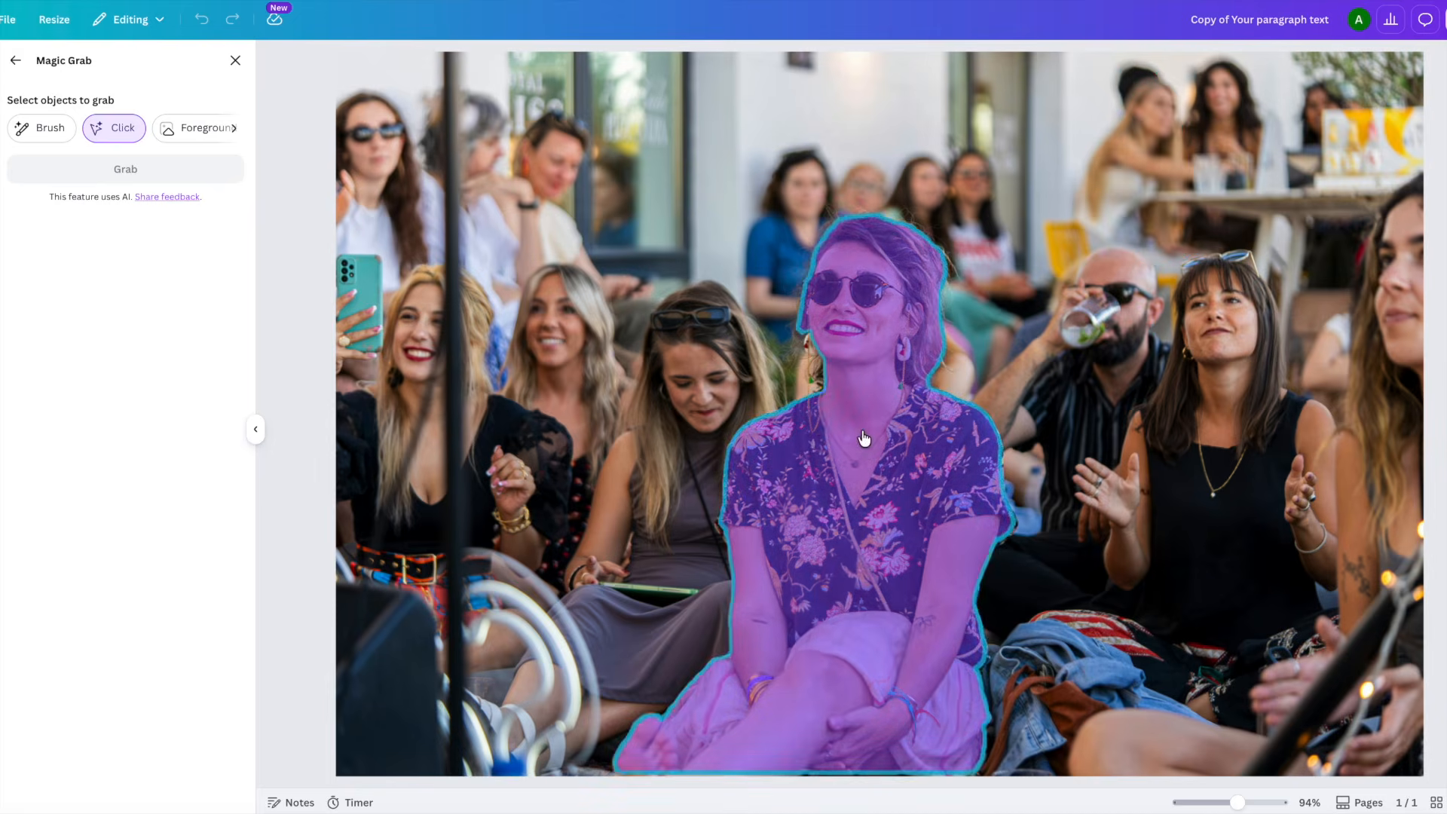
left_click(864, 438)
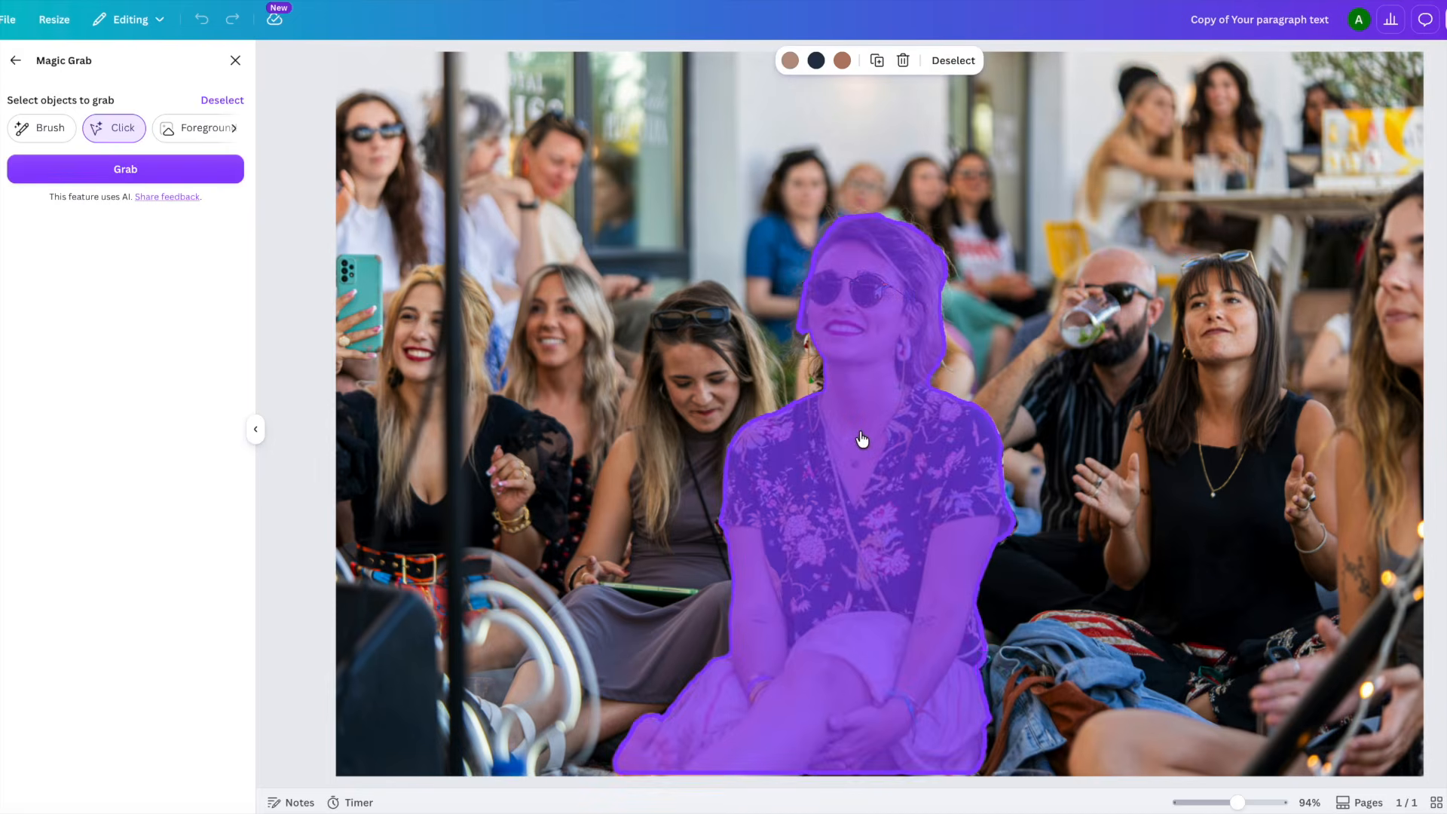
left_click(170, 168)
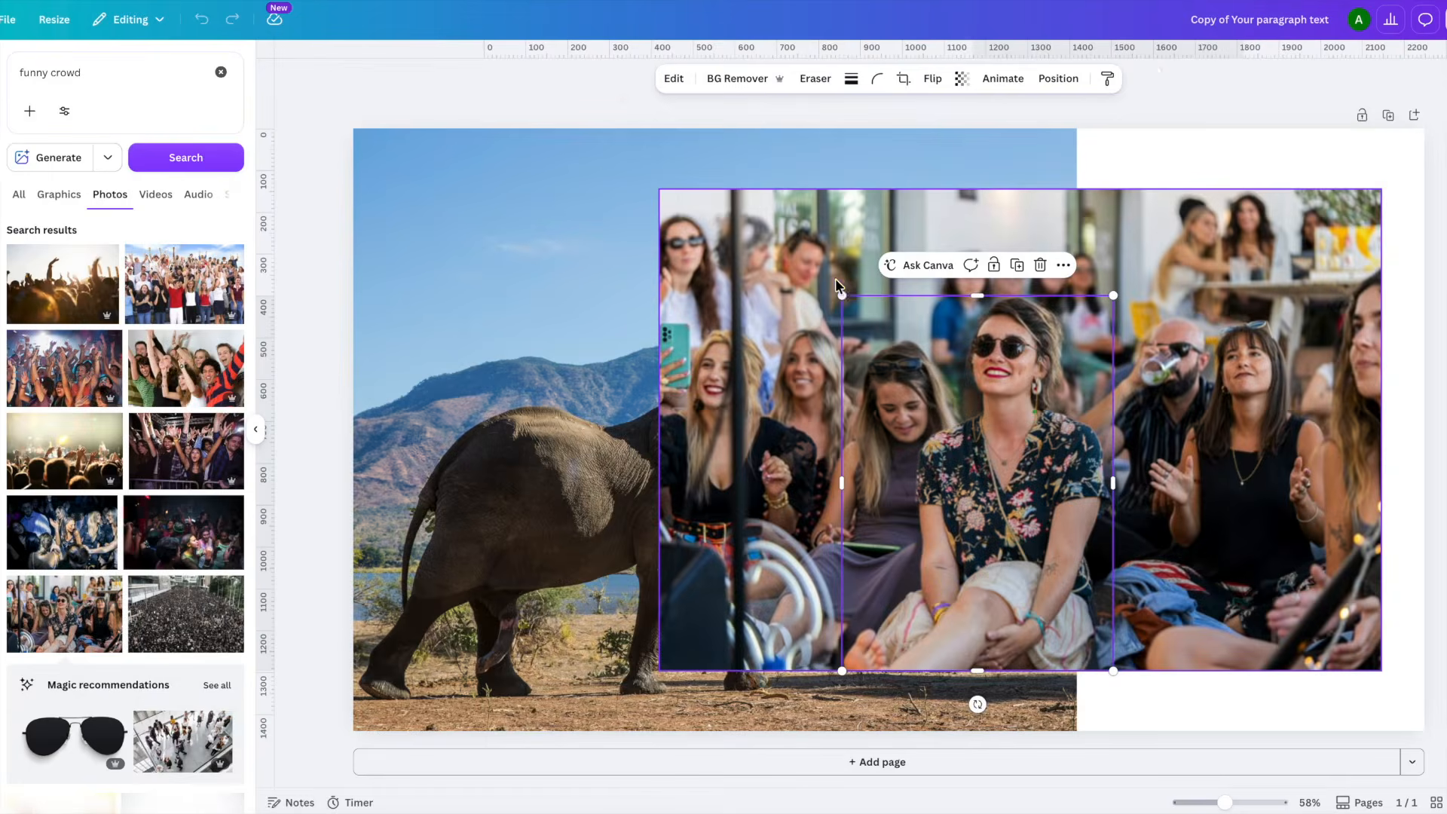
- Delete the remaining crowd photo and reposition the cut-out woman over the elephant photo
left_click(1196, 223)
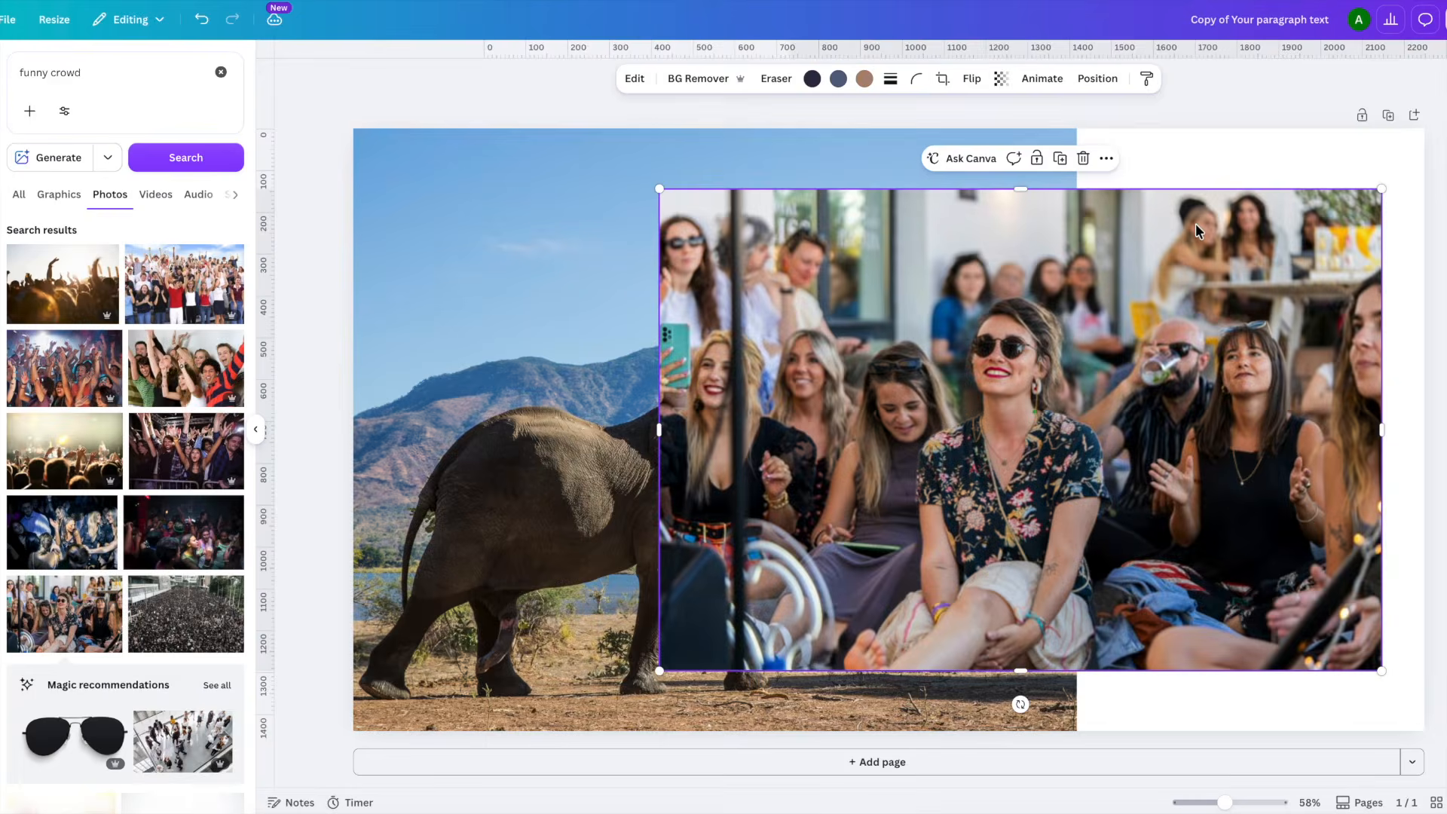
key("Delete")
left_click_drag(1108, 343, 925, 557)
left_click(921, 618)
left_click(887, 625)
left_click_drag(887, 628, 1053, 628)
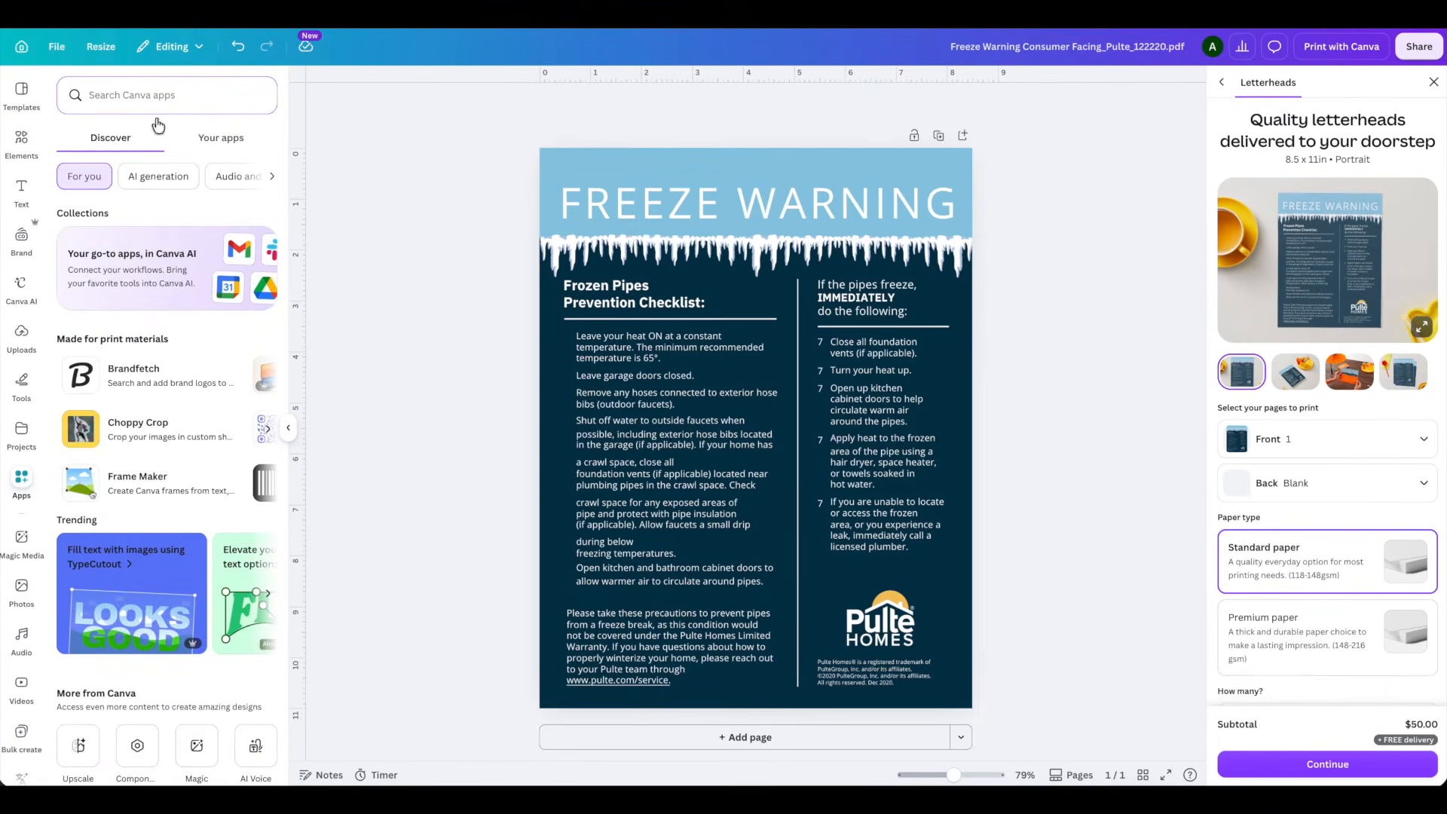
- Find the Translate app and translate the Freeze Warning page into French, keeping the Original tone of voice
type("translate")
left_click(133, 152)
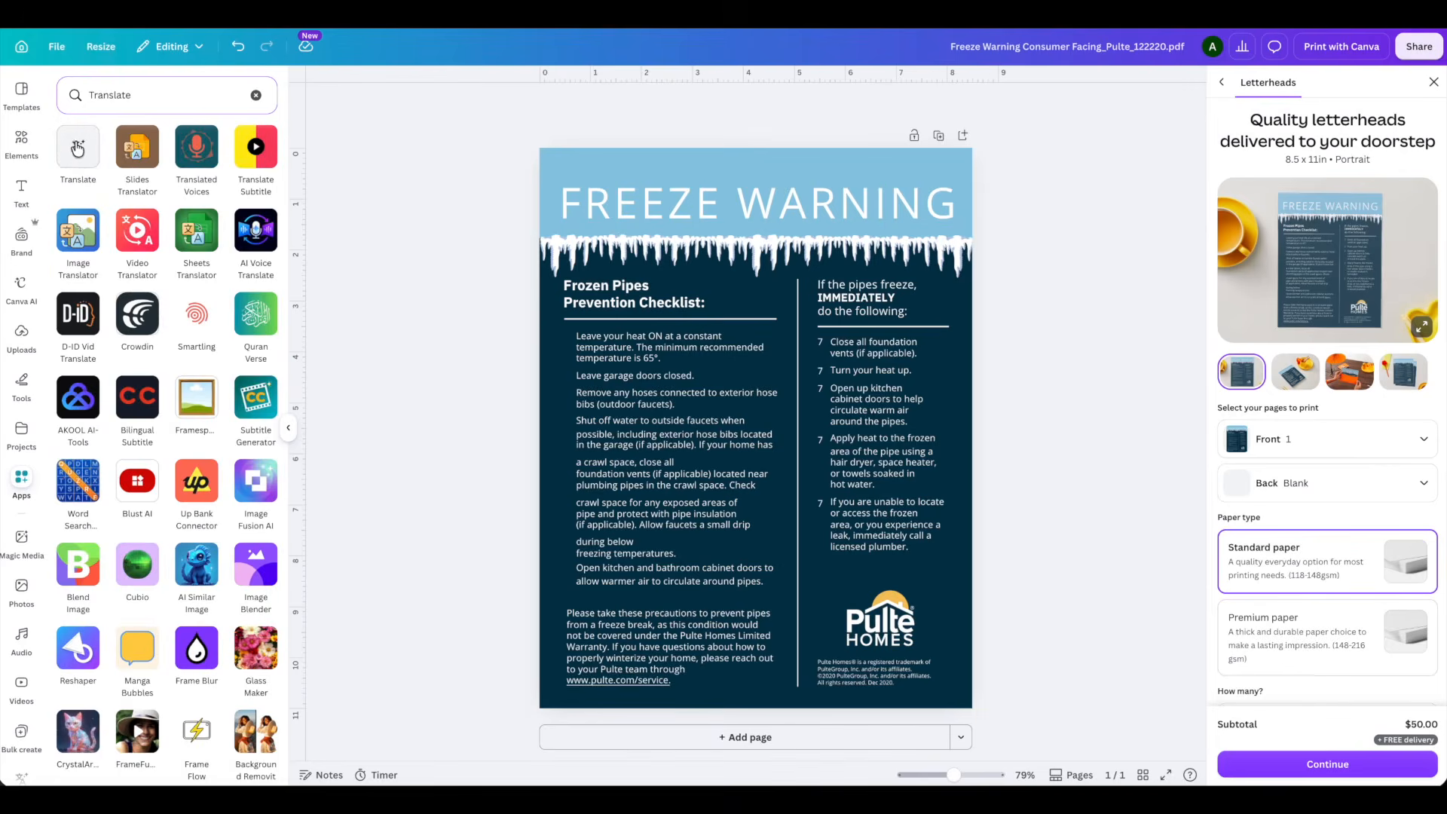
left_click(79, 151)
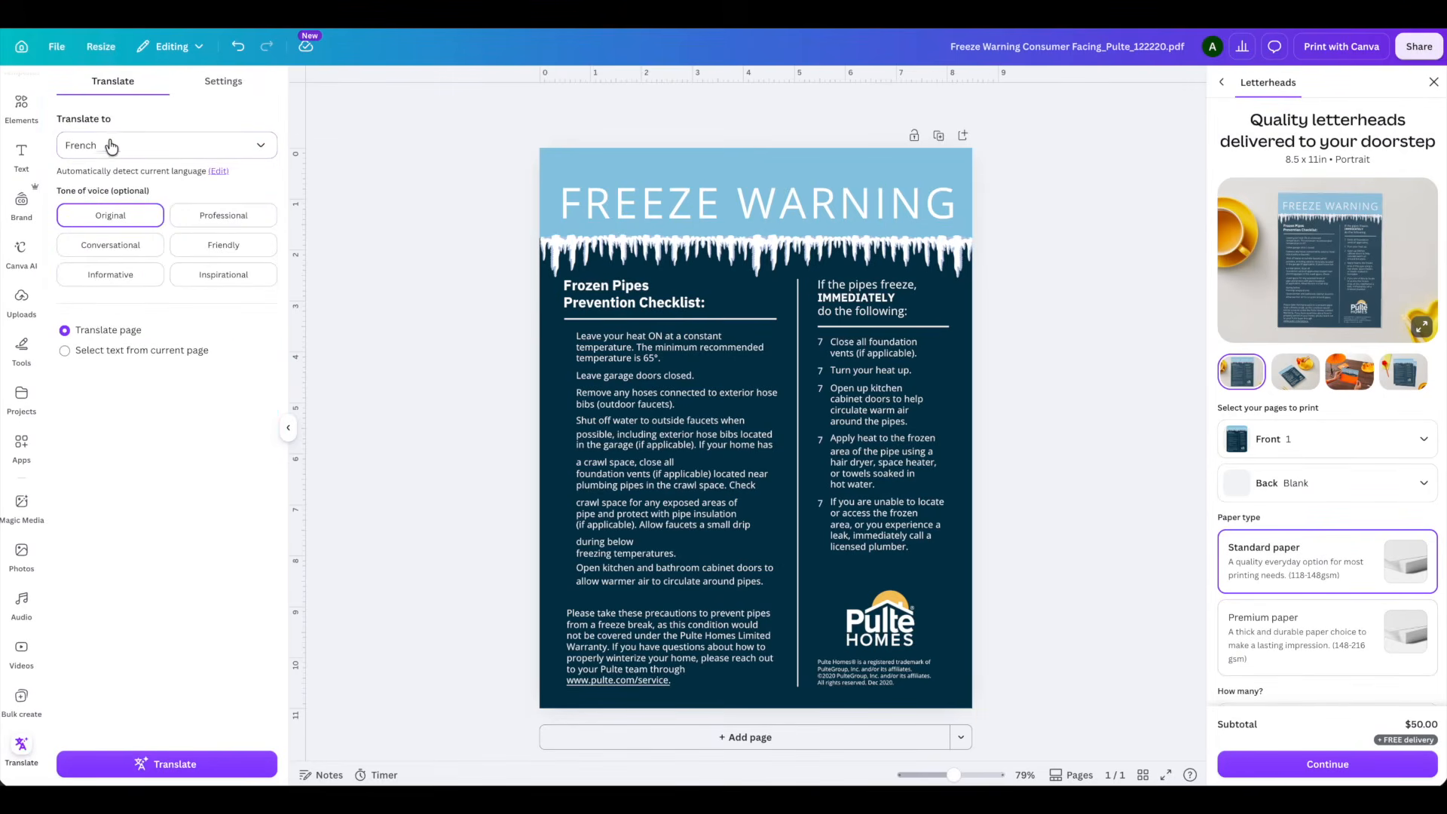
left_click(111, 153)
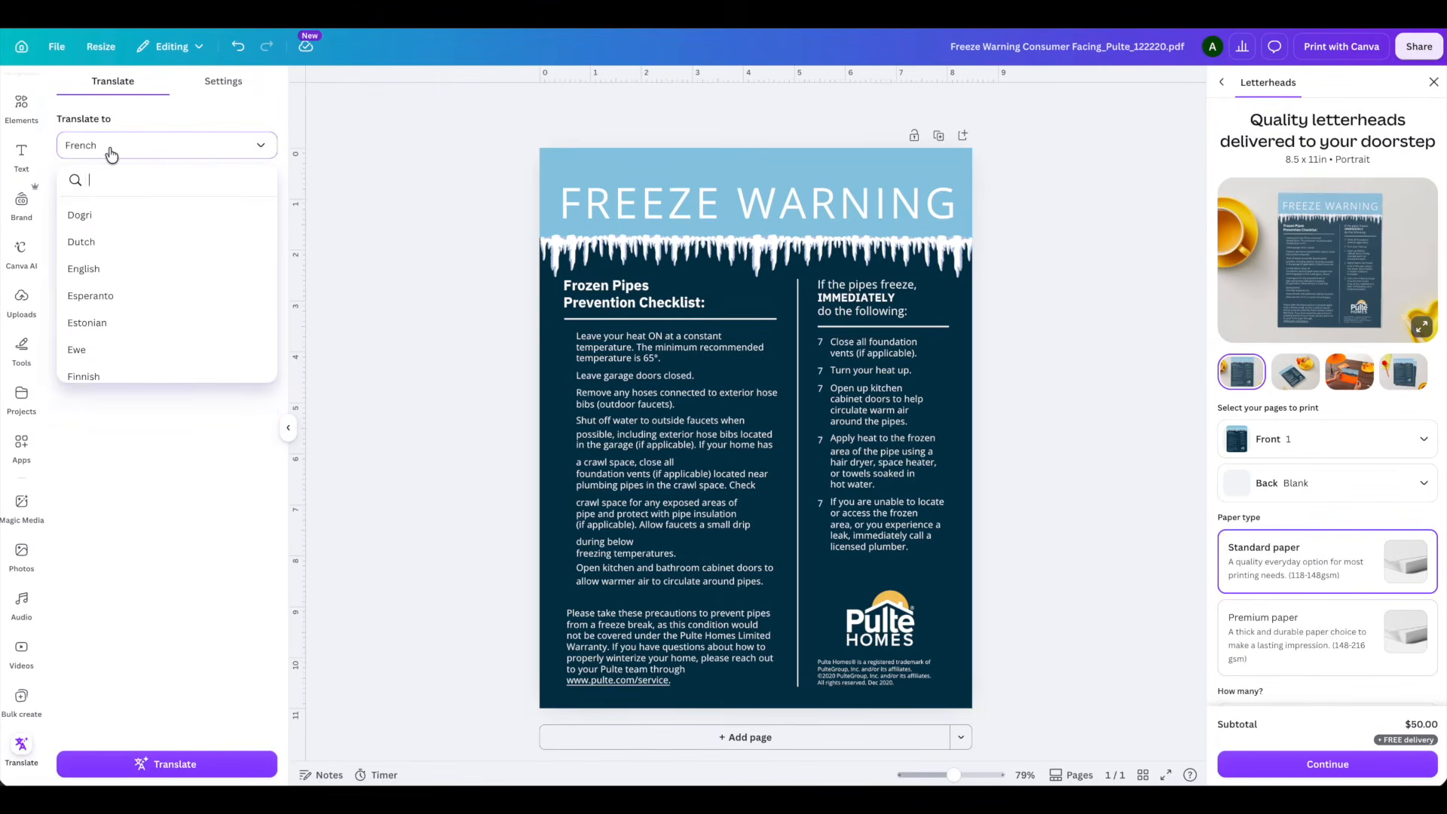
key("Escape")
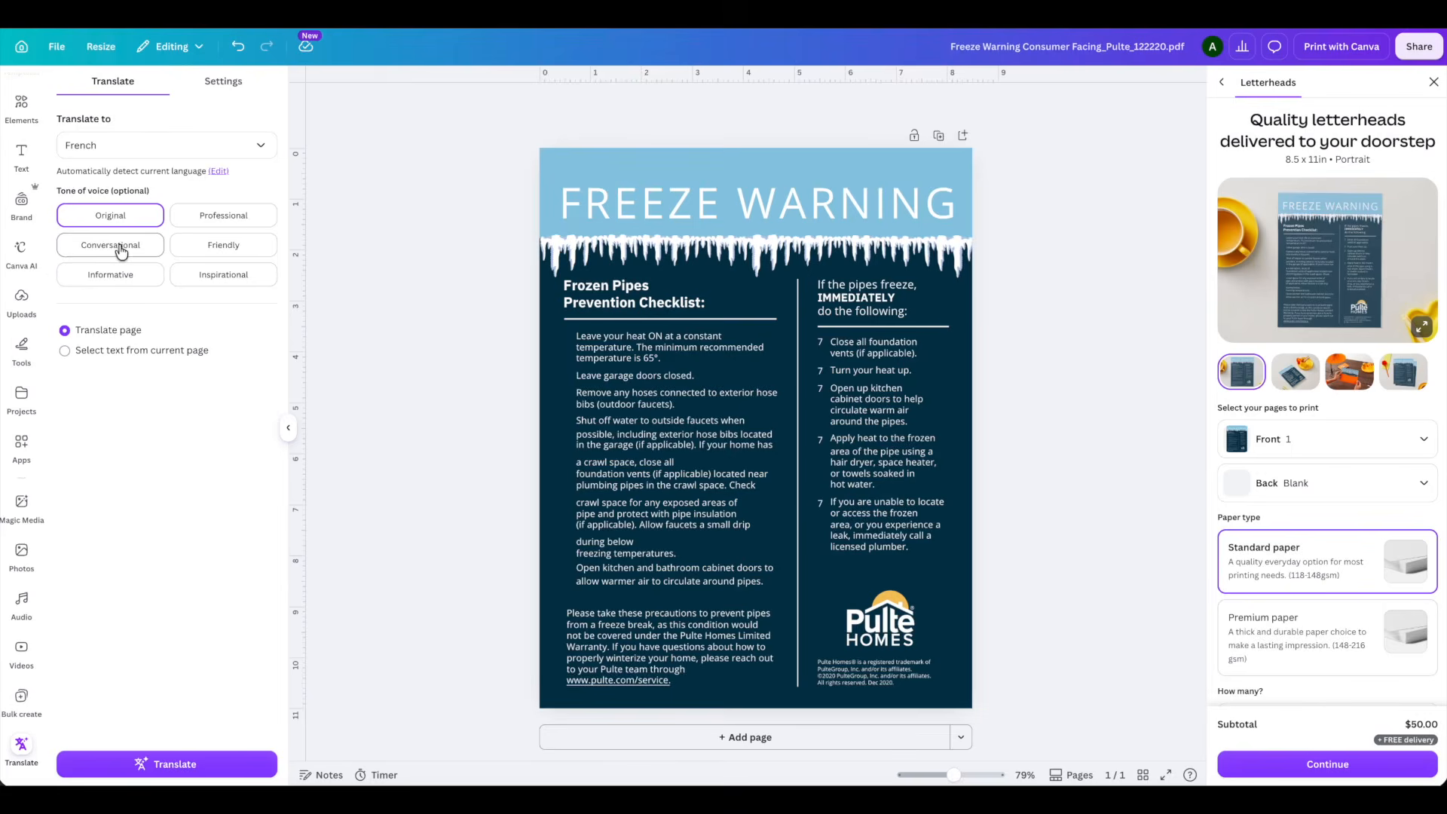
left_click(155, 773)
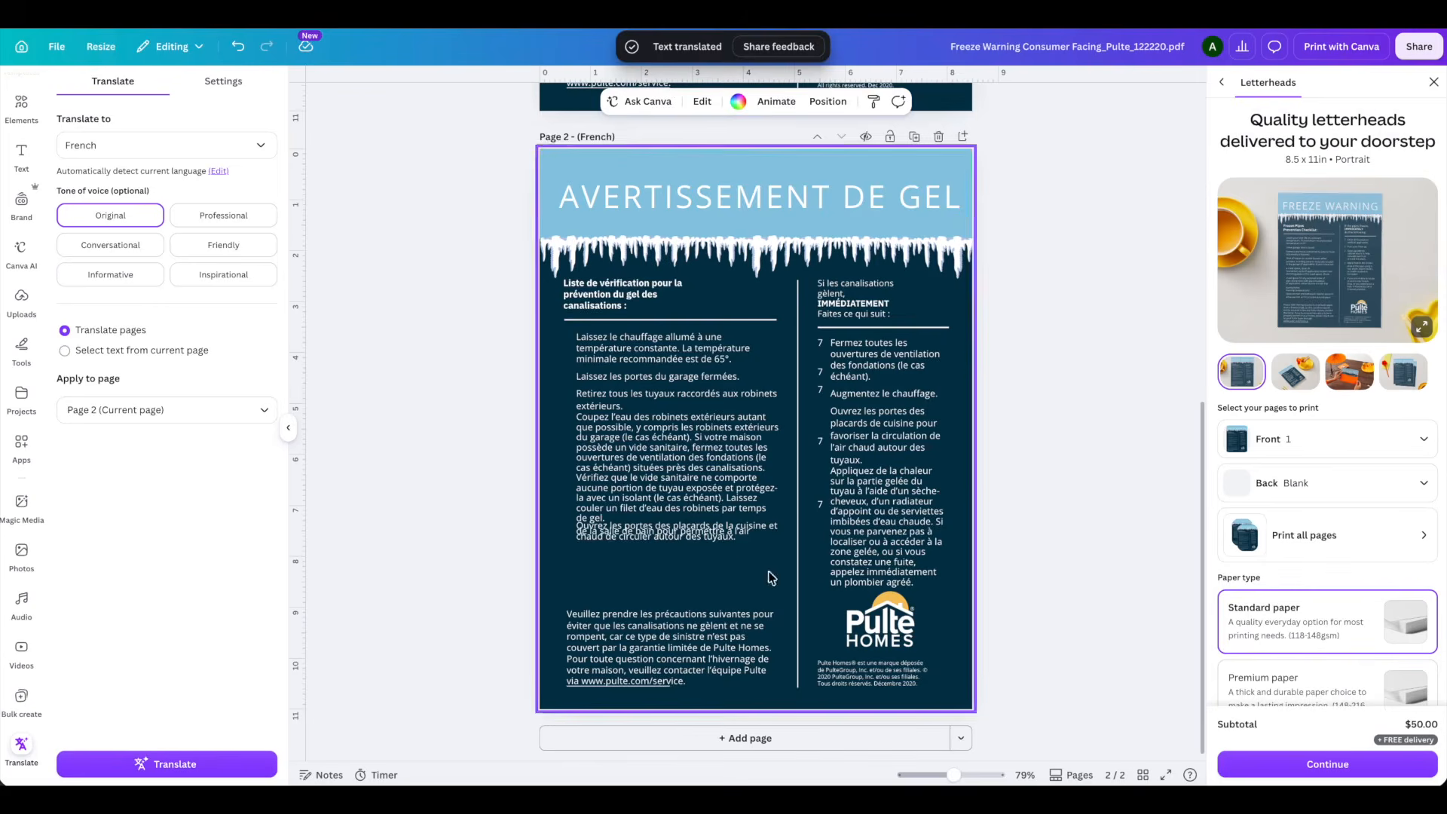
- Adjust the overlapping French checklist text on page 2 in its advanced text settings
left_click(766, 532)
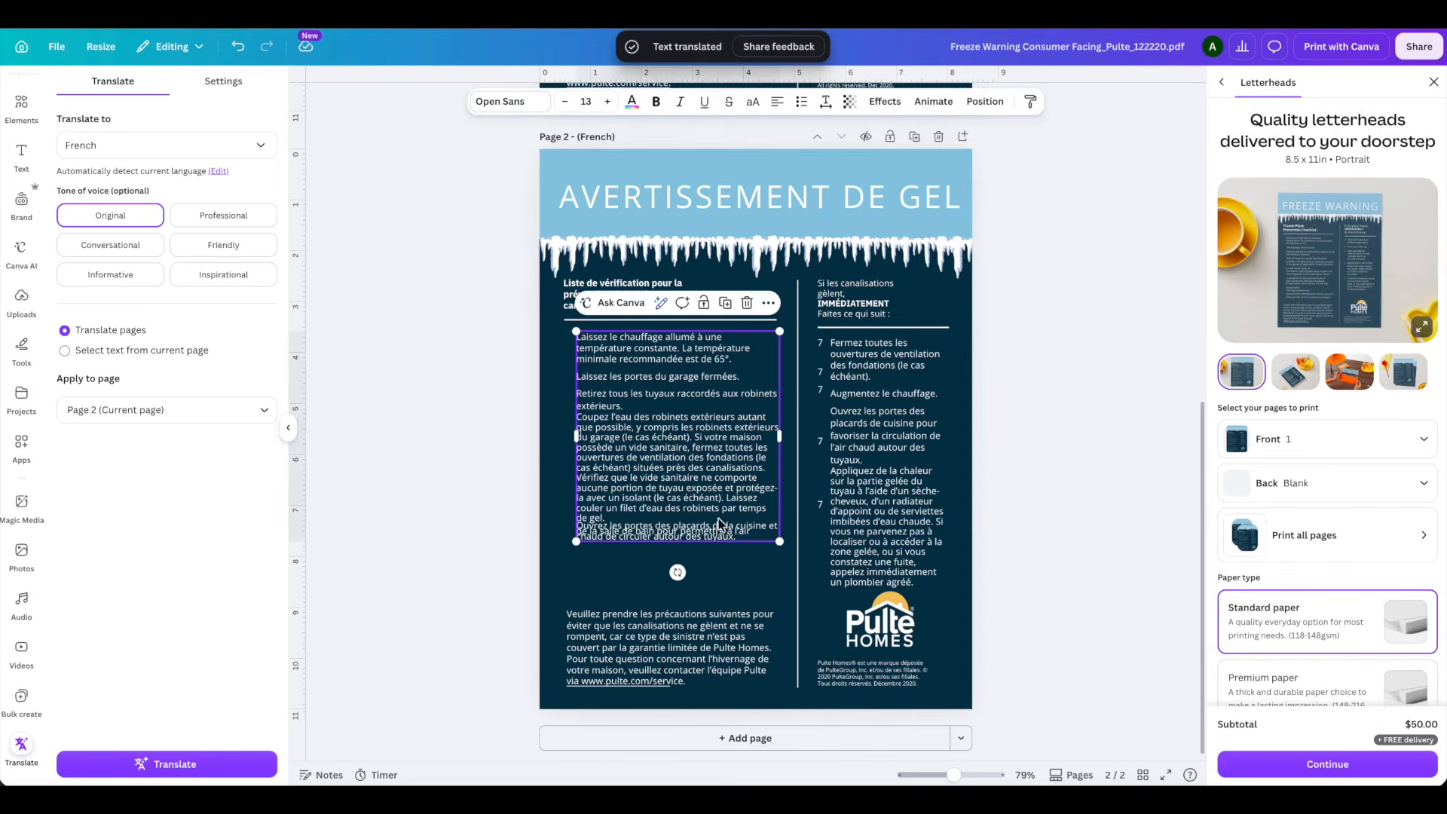
left_click(826, 101)
mouse_move(804, 204)
left_mouse_down()
mouse_move(822, 206)
mouse_move(804, 205)
left_mouse_up()
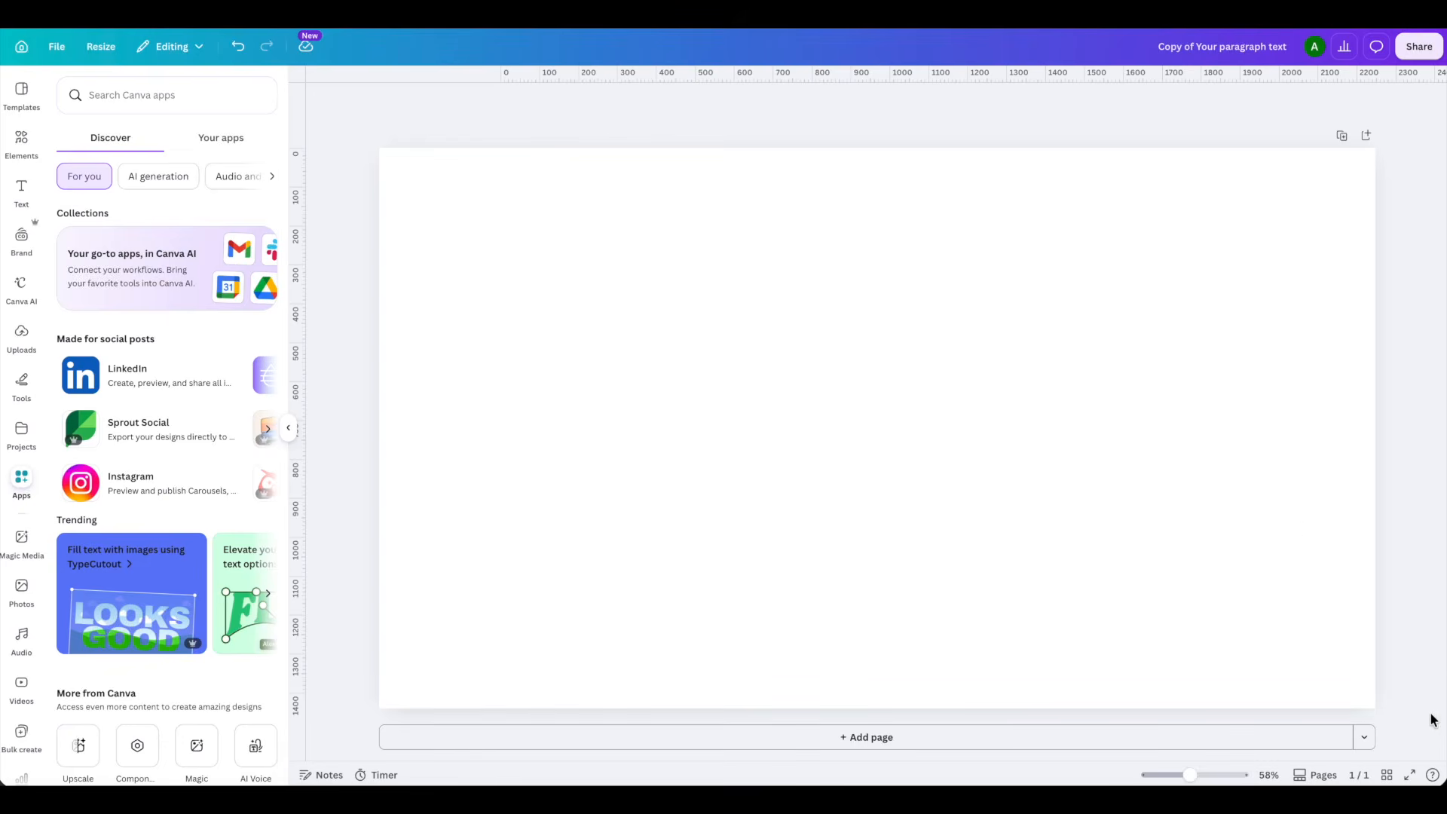
- Search the apps for Mockups and open the Mockups app for the blank design
scroll(18, 452, "down", 1)
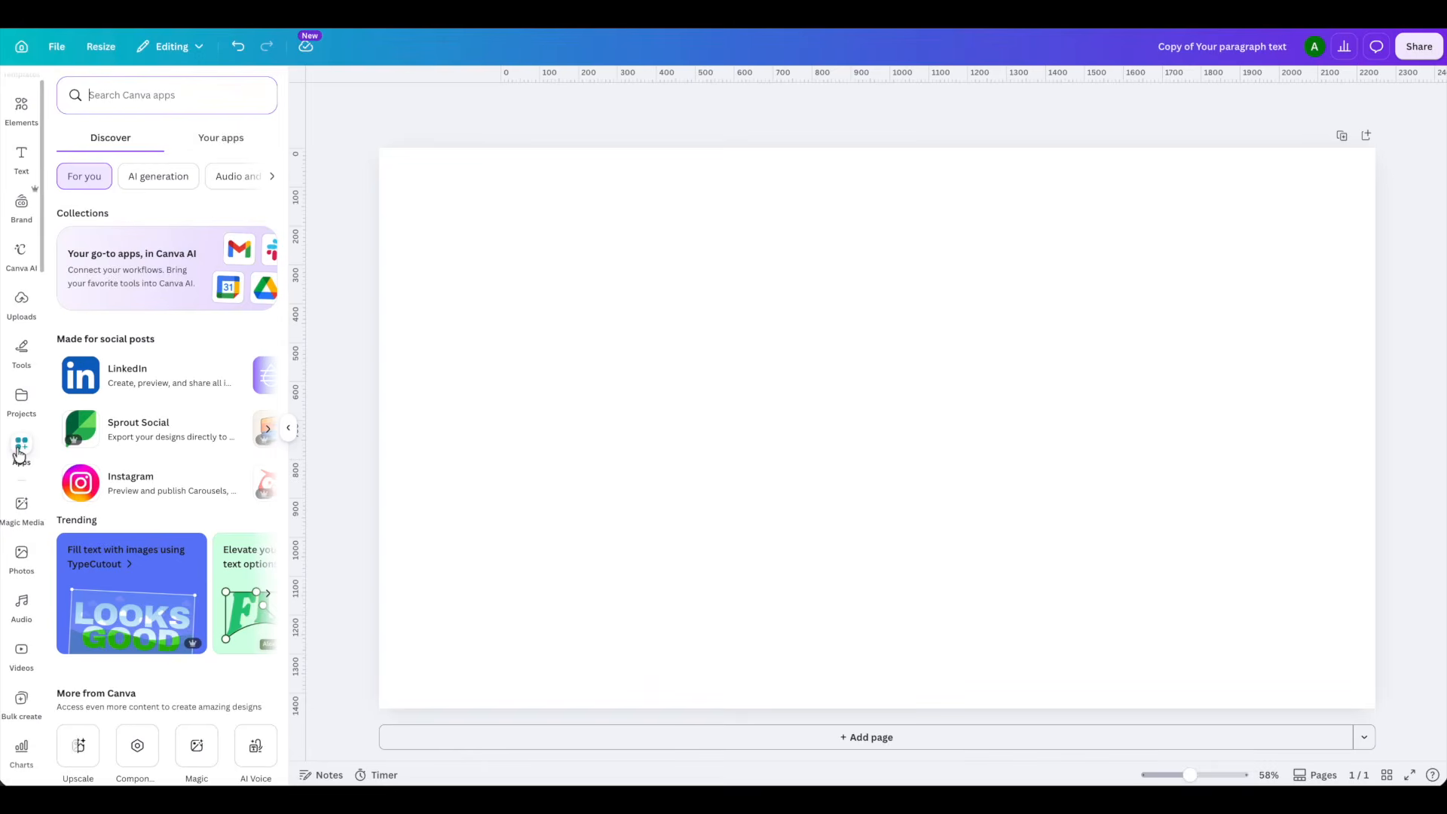
type("mockup")
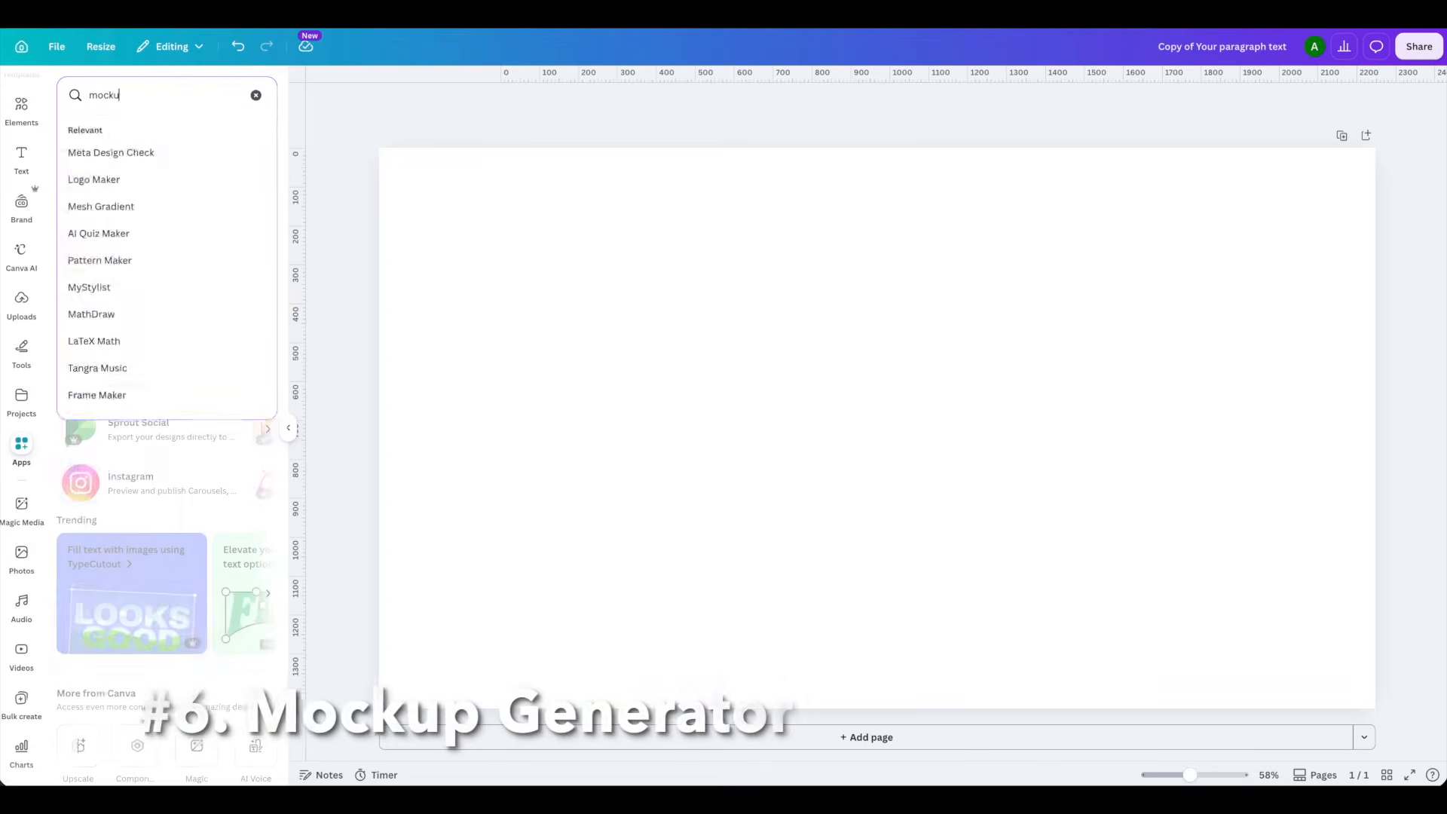
left_click(83, 129)
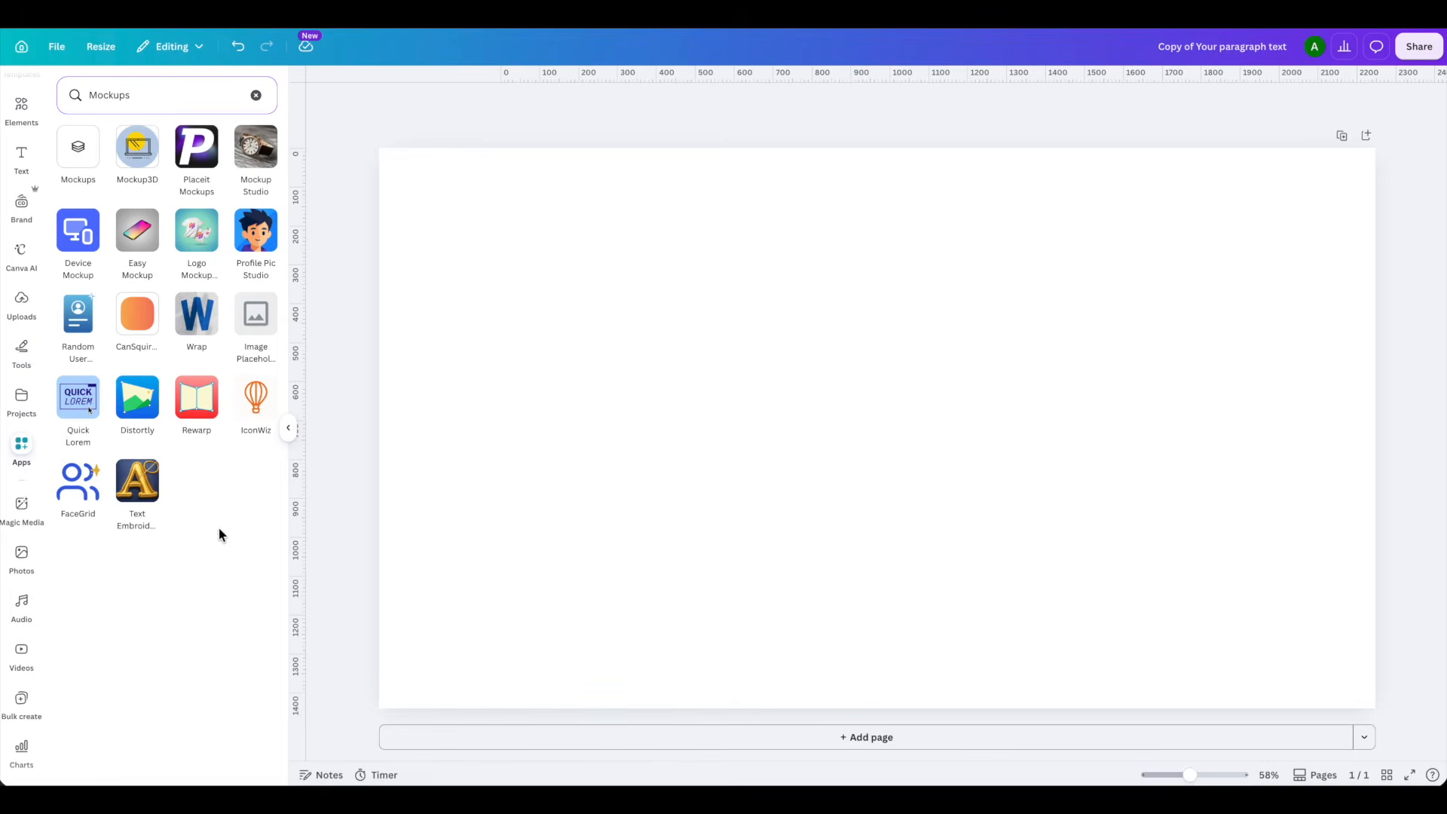
left_click(73, 149)
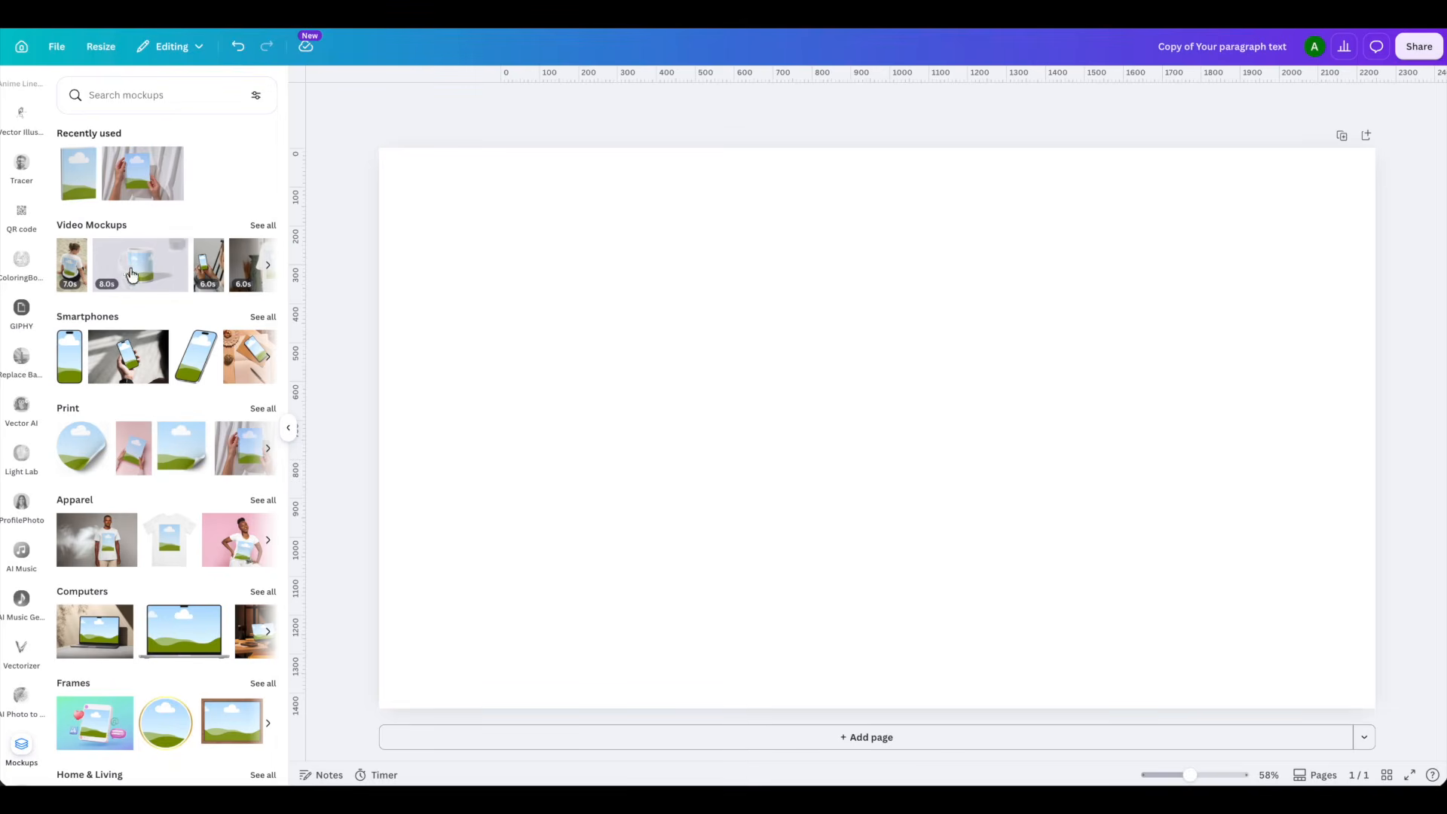
- Add the 6-second video mockup of a desktop monitor on a plant-lined office desk from the Computers category
scroll(84, 319, "down", 5)
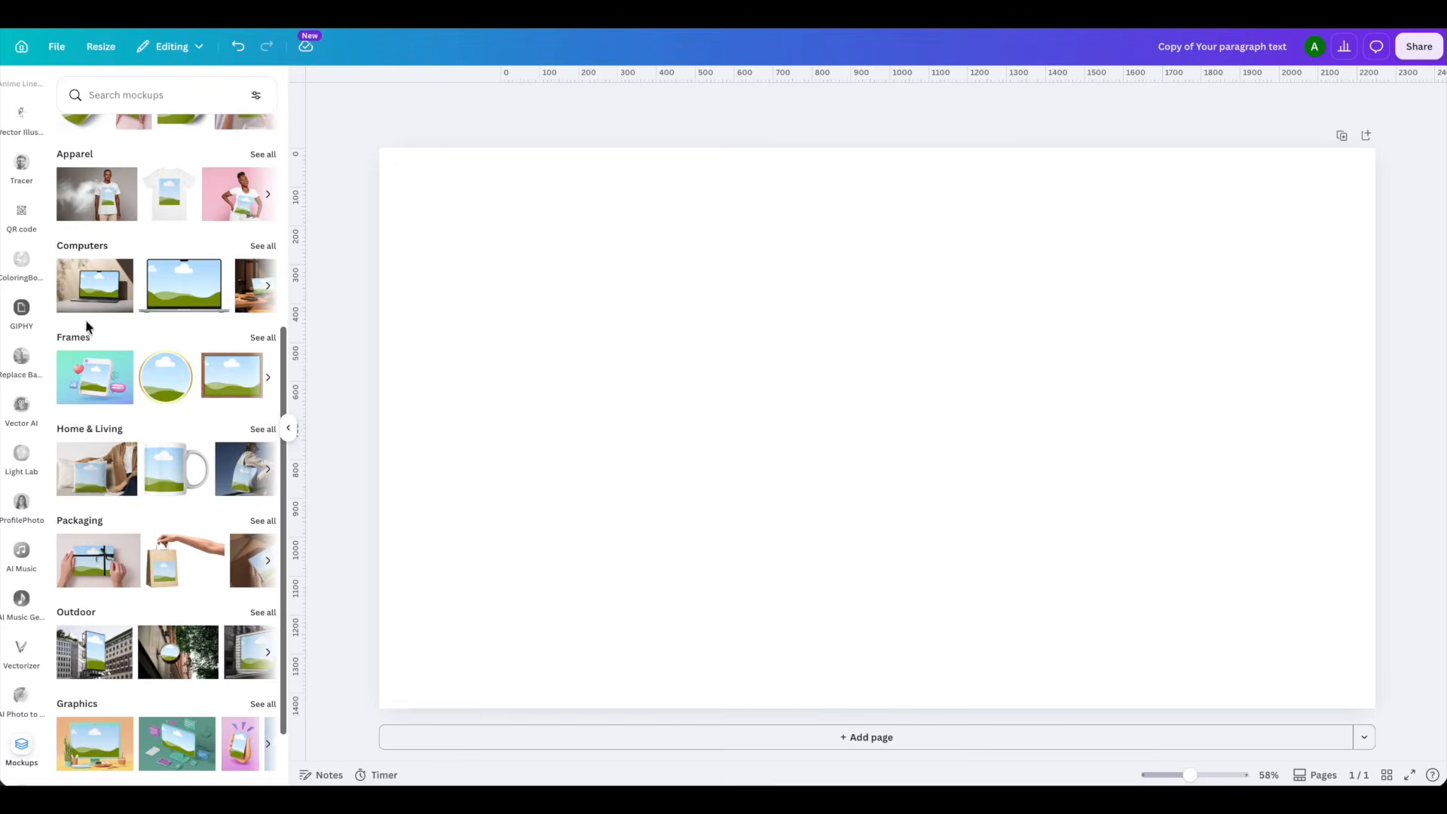
left_click(261, 247)
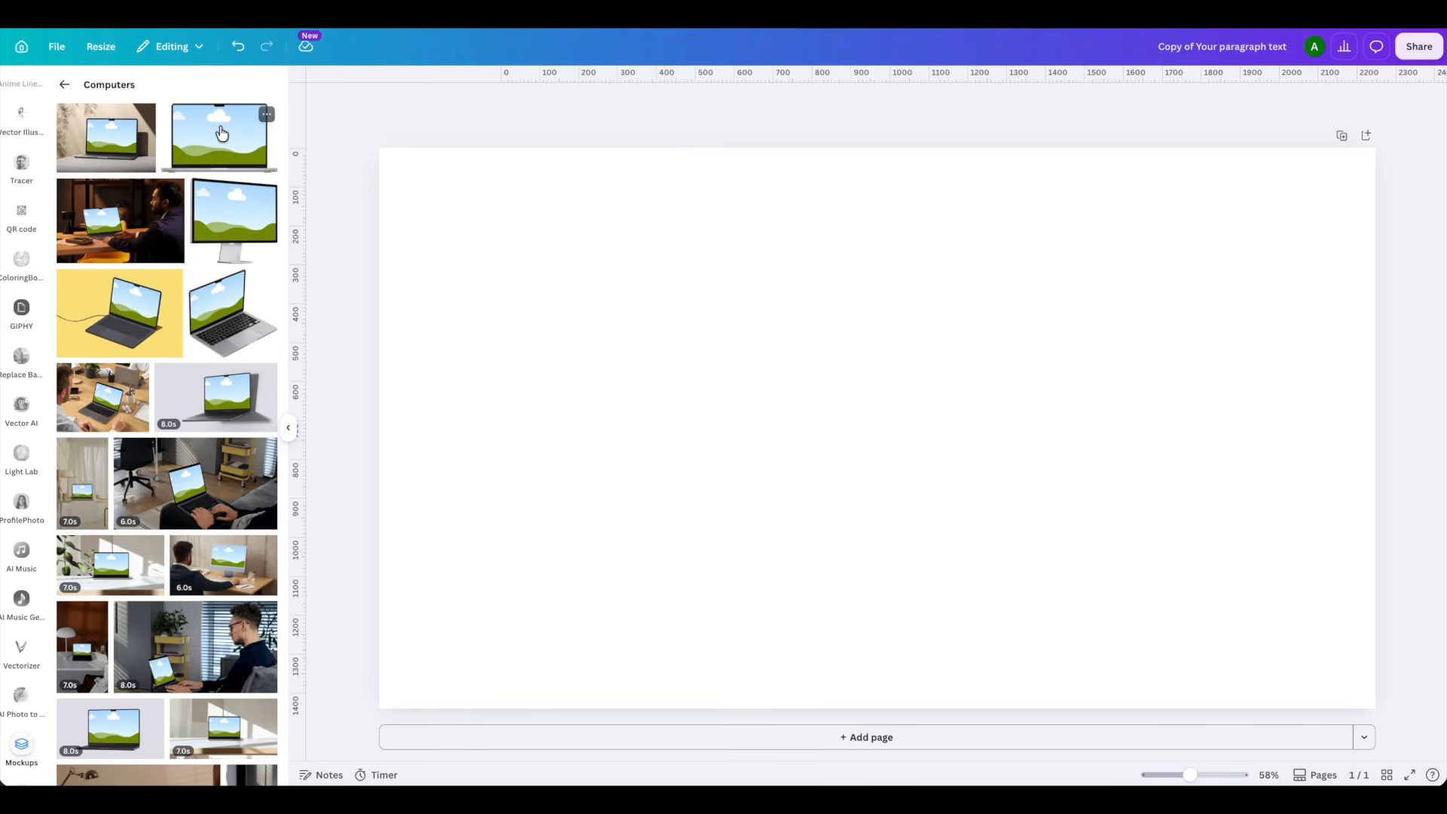
scroll(256, 393, "down", 8)
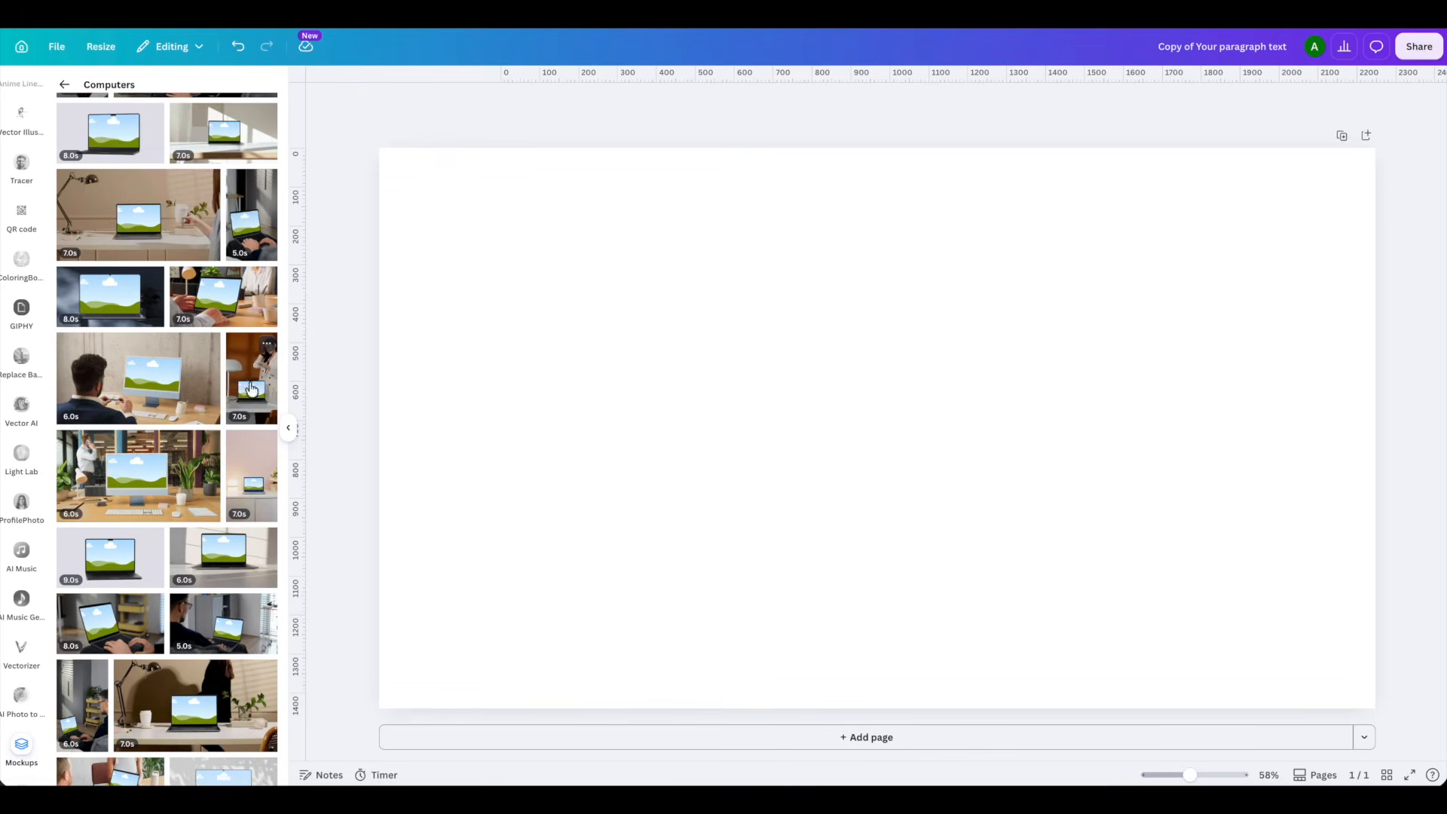
left_click(144, 479)
- Enlarge the mockup from the page's upper-left corner to fill the page, with the "65 Digital Products" image on its monitor
left_click_drag(739, 394, 440, 227)
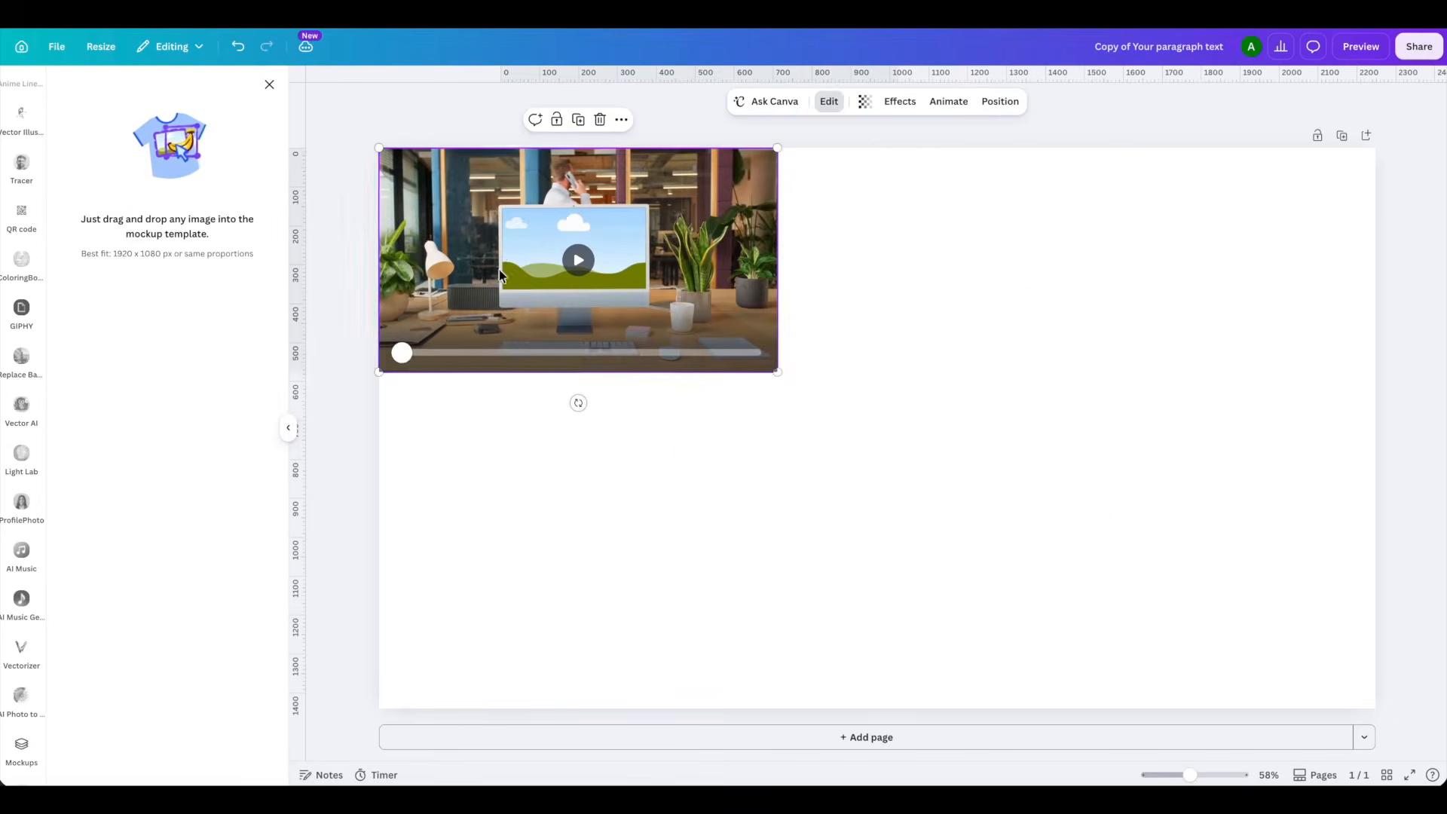
left_click_drag(778, 370, 1377, 704)
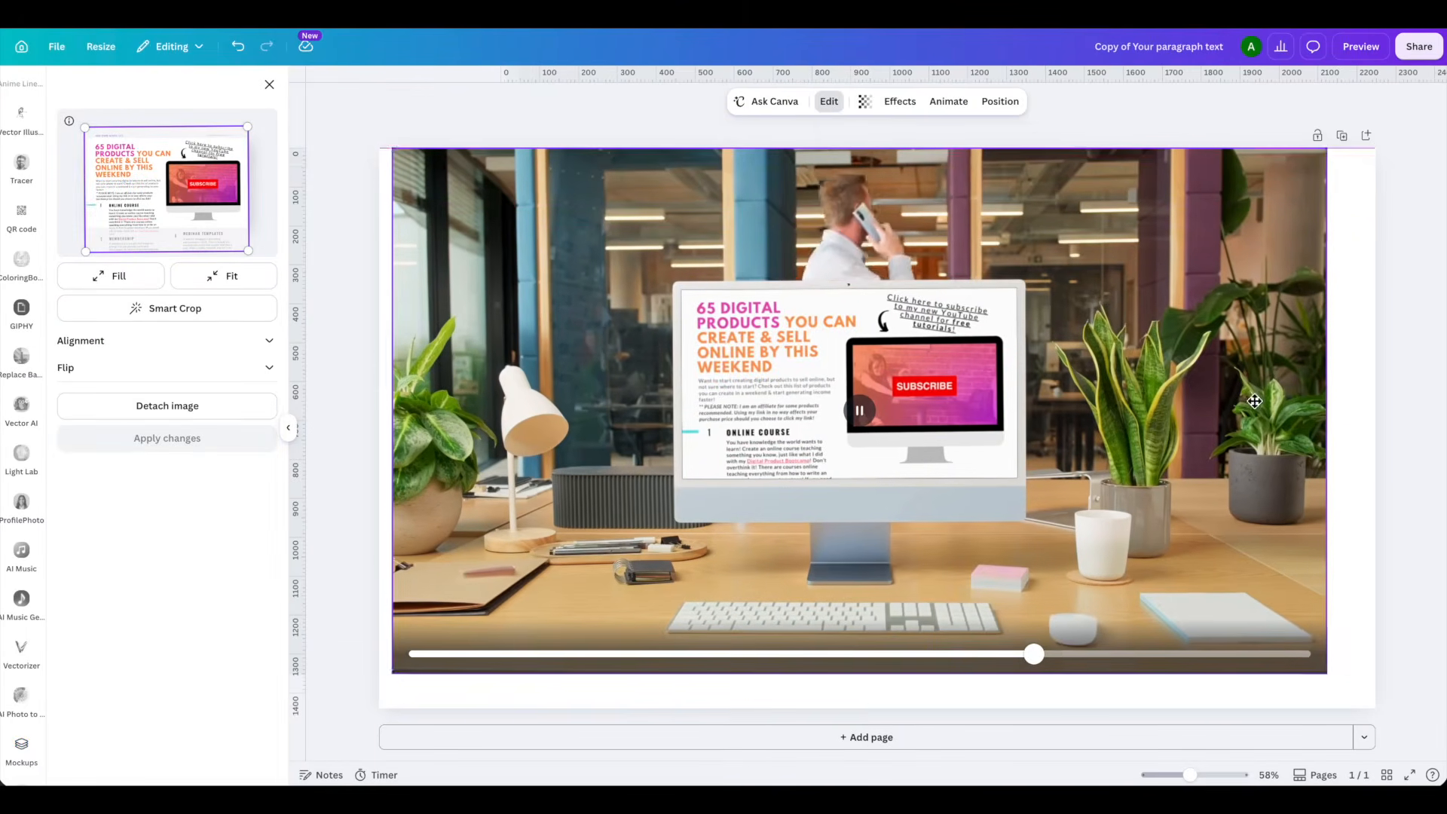
left_click_drag(1317, 672, 1376, 709)
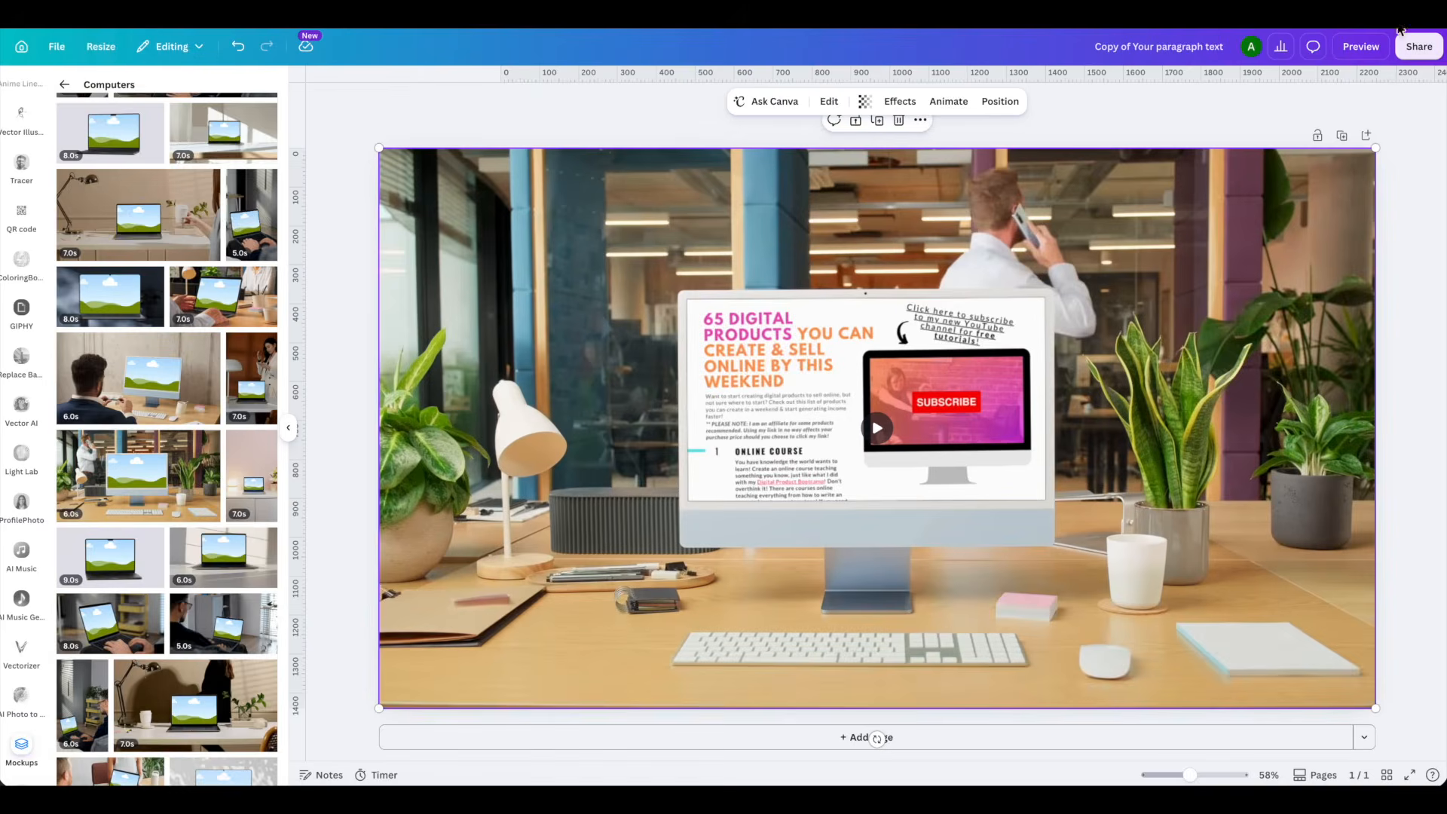
- Open the download settings for the mockup design and choose another file type
left_click(1416, 46)
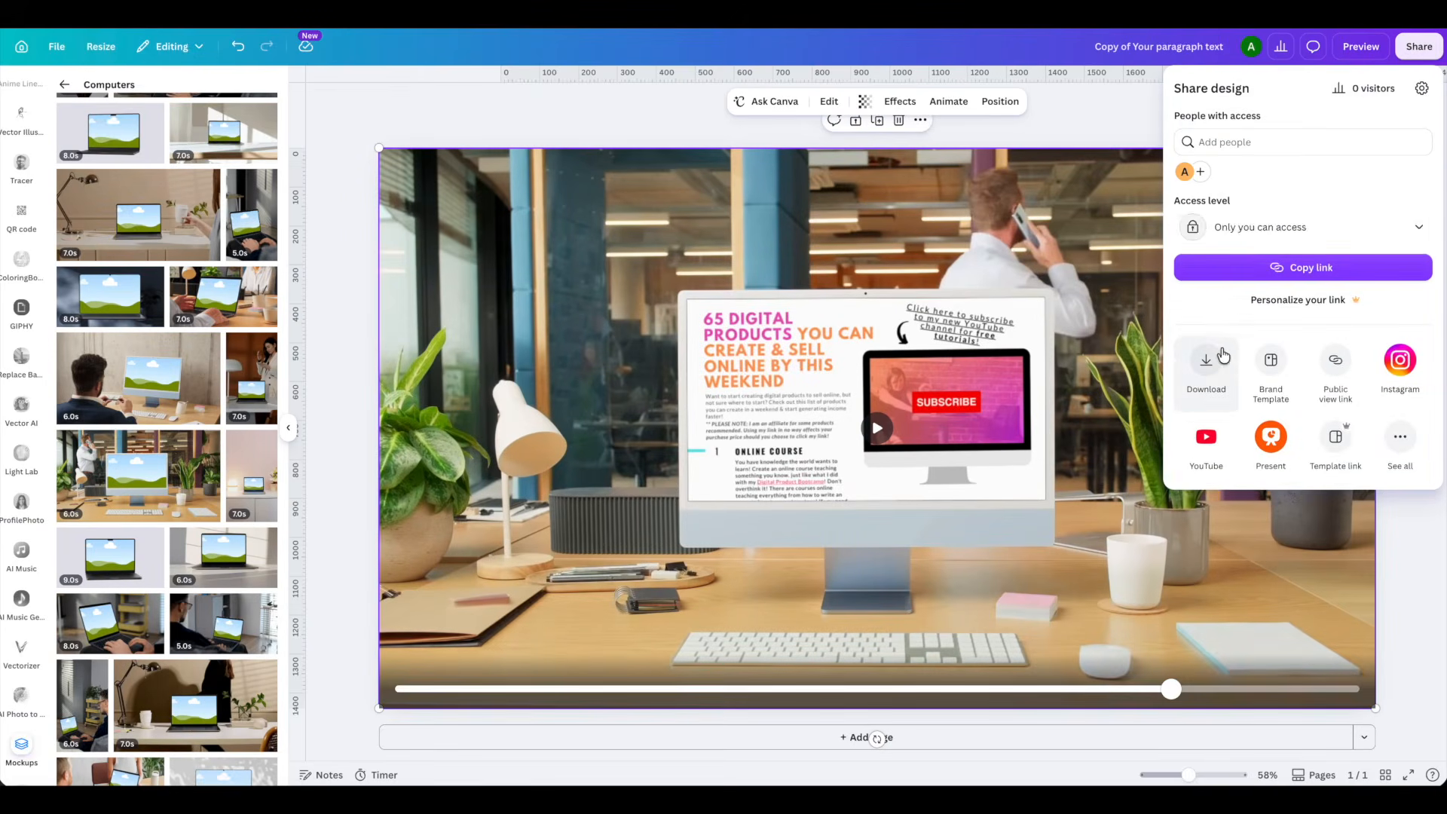
left_click(1206, 360)
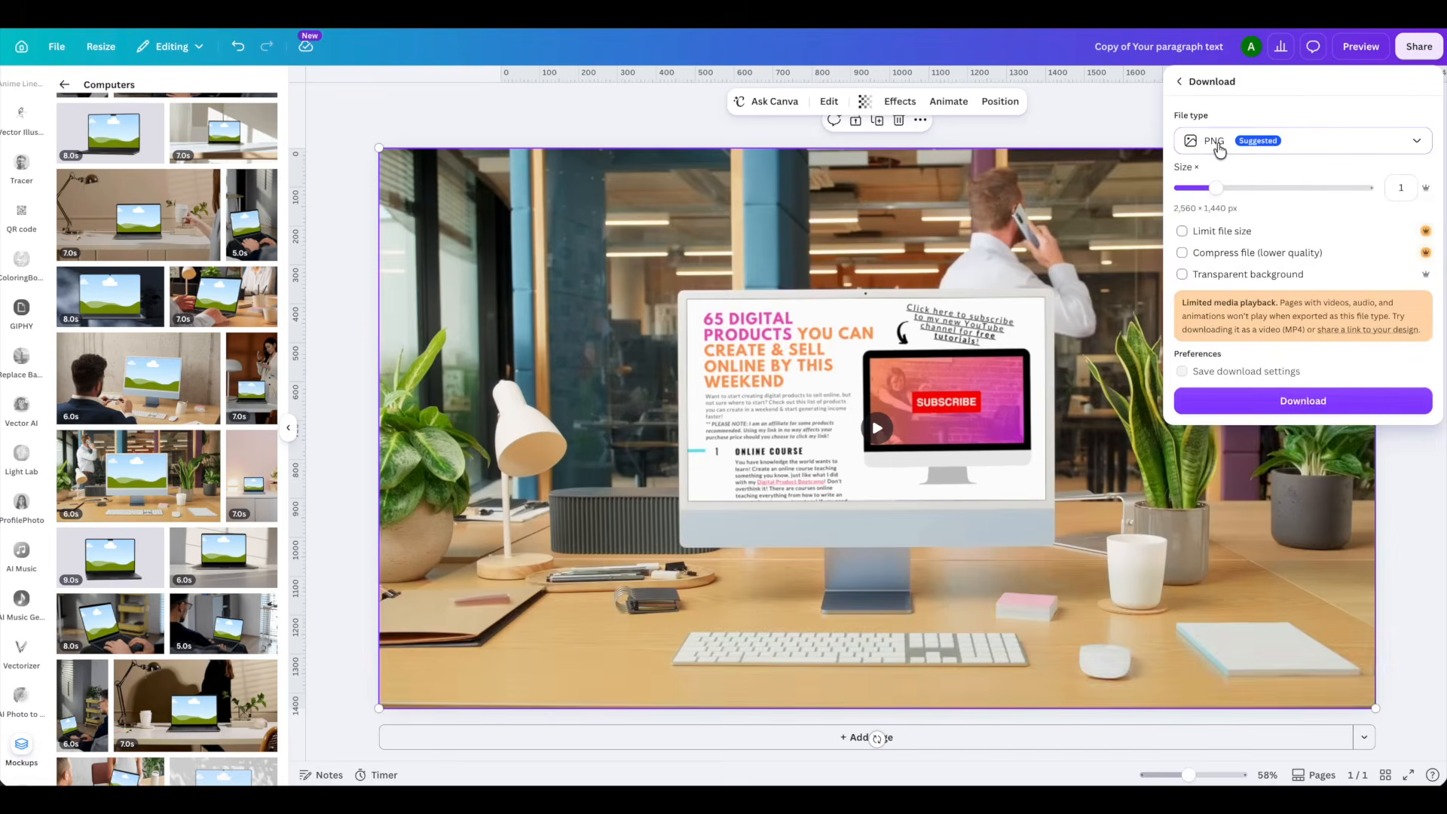
left_click(1220, 152)
left_click(1230, 380)
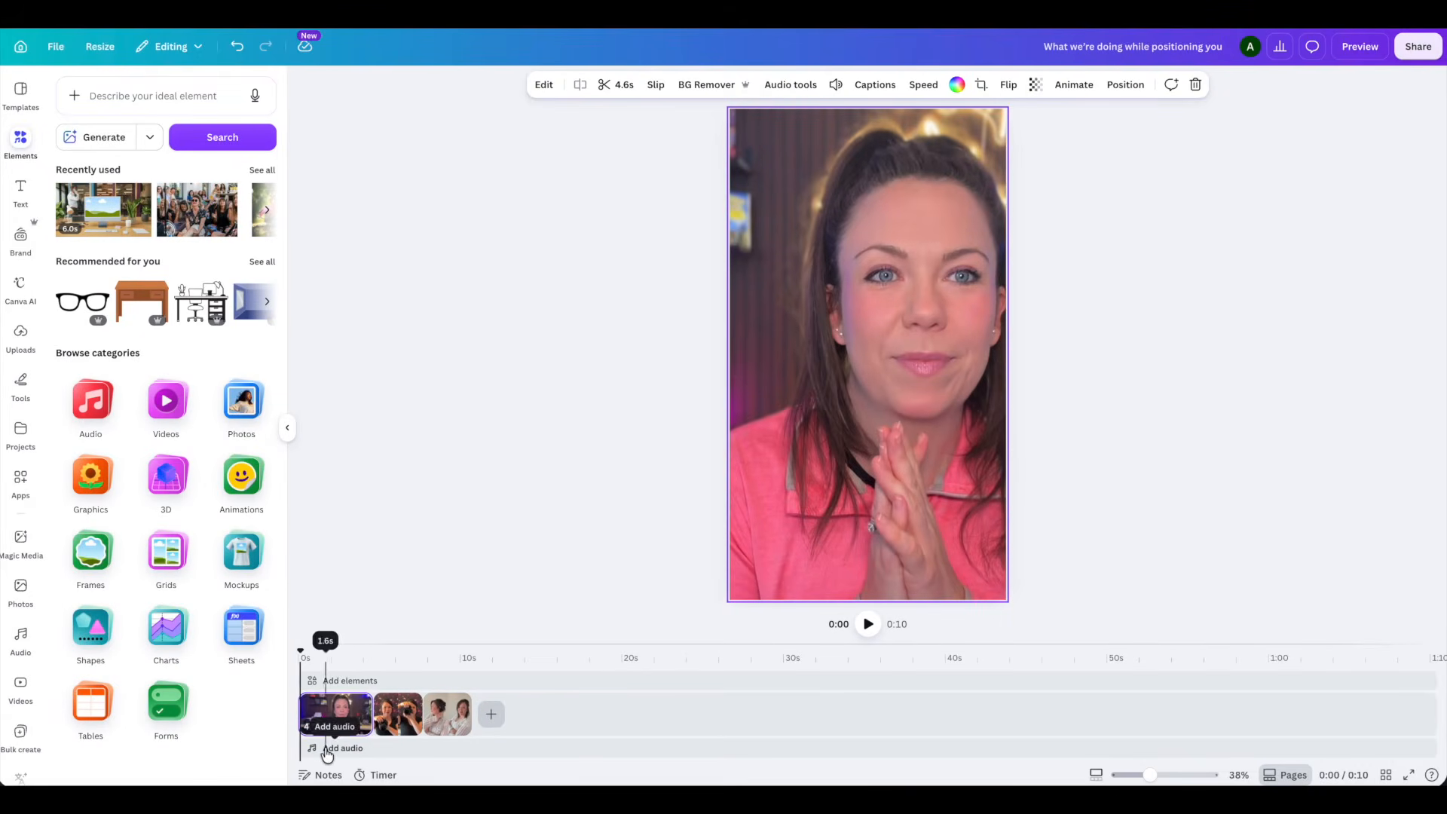
- Open the AI Voice option for the video's audio track
left_click(326, 750)
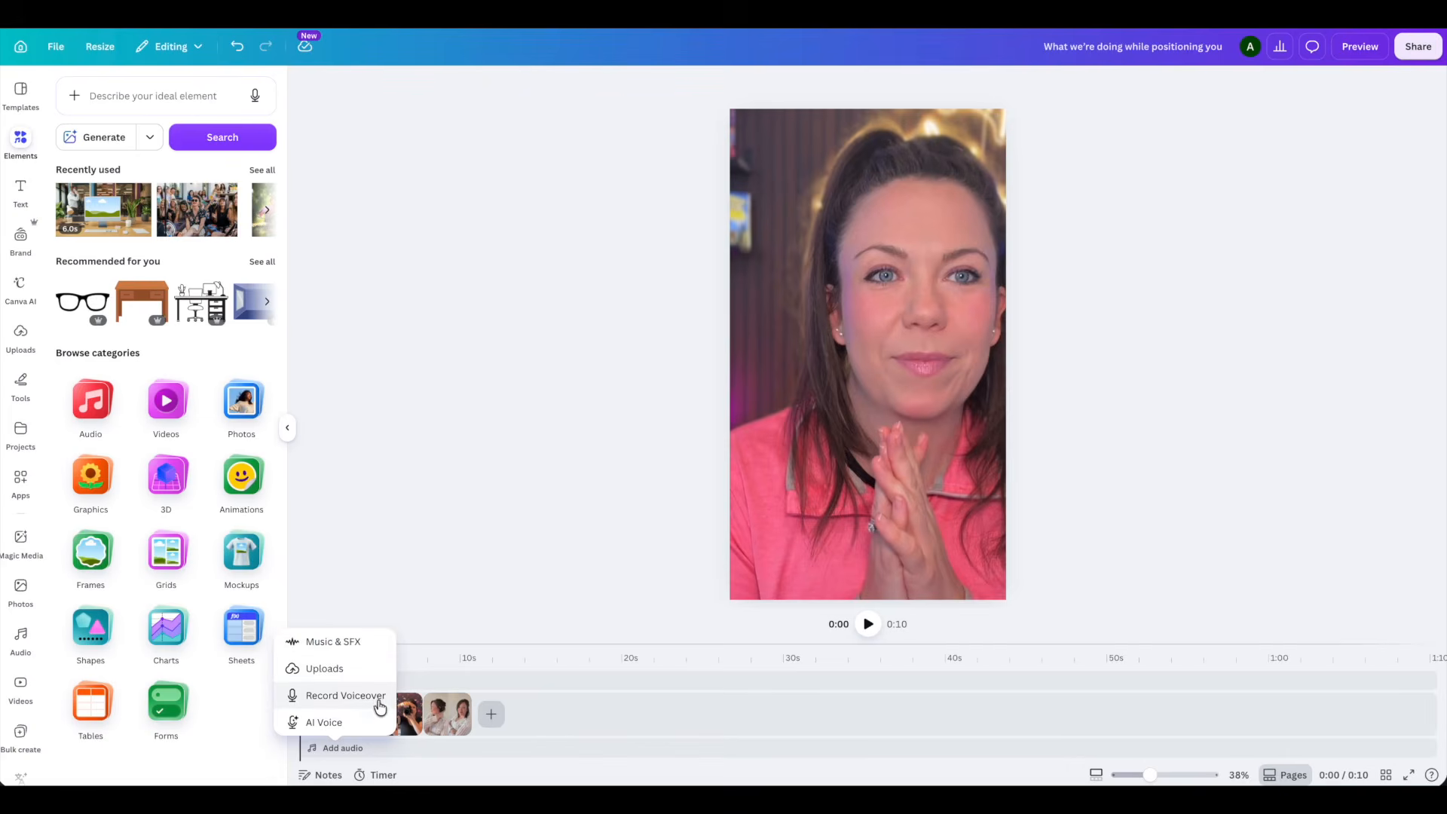
left_click(324, 724)
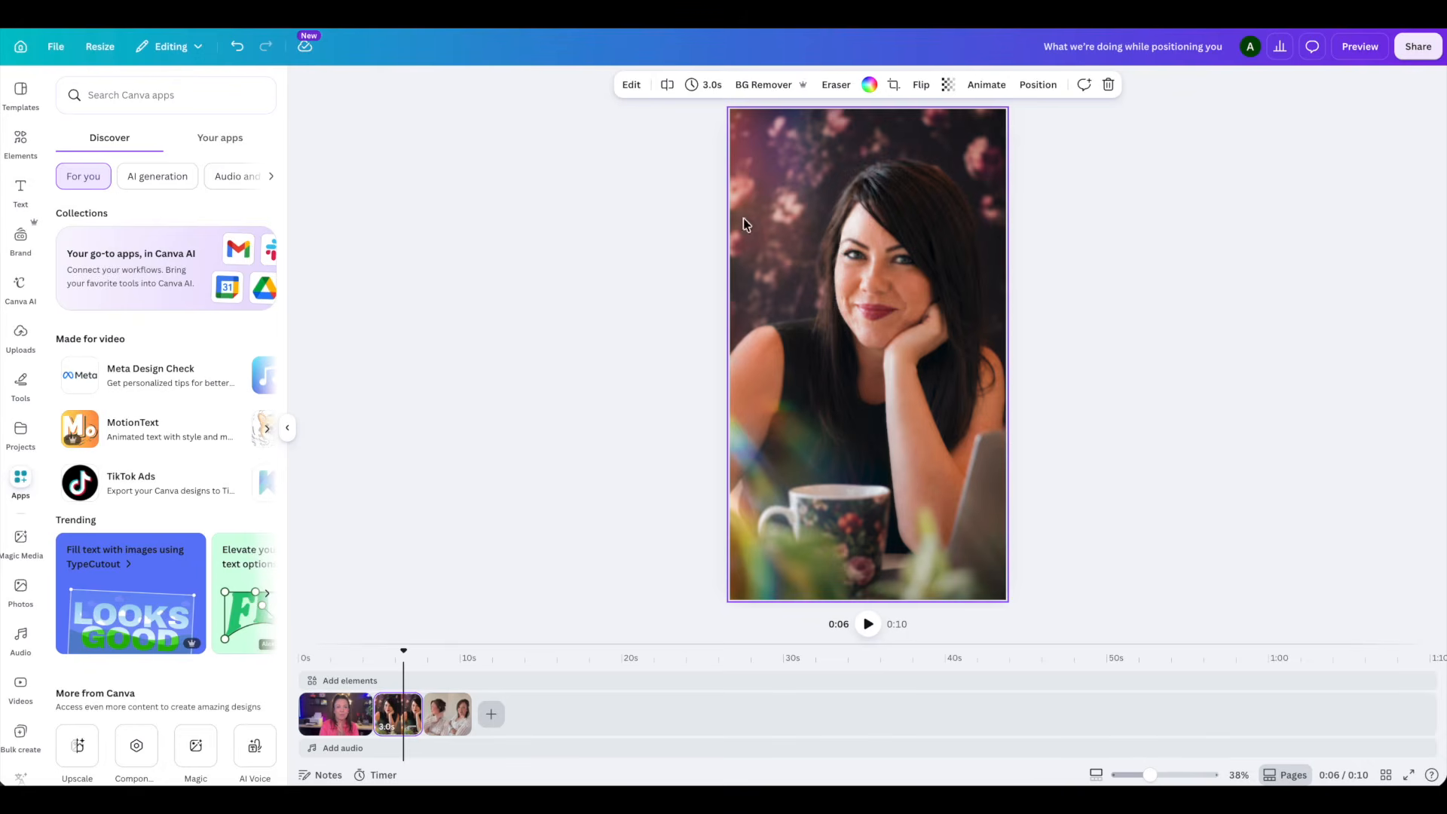
- Search the apps for "text warp" and open the Text Warp app for the video design
left_click(109, 95)
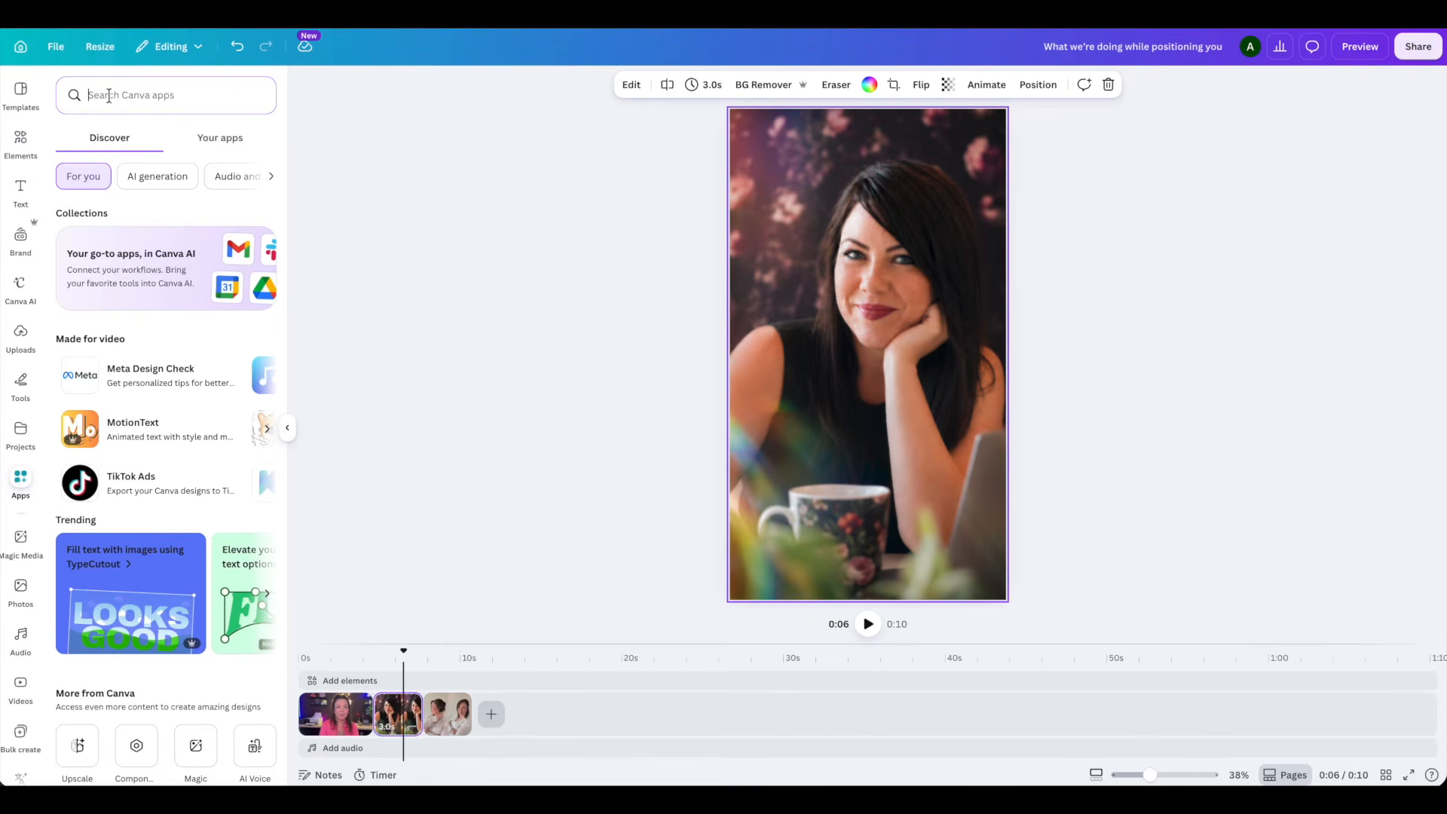
type("text warp")
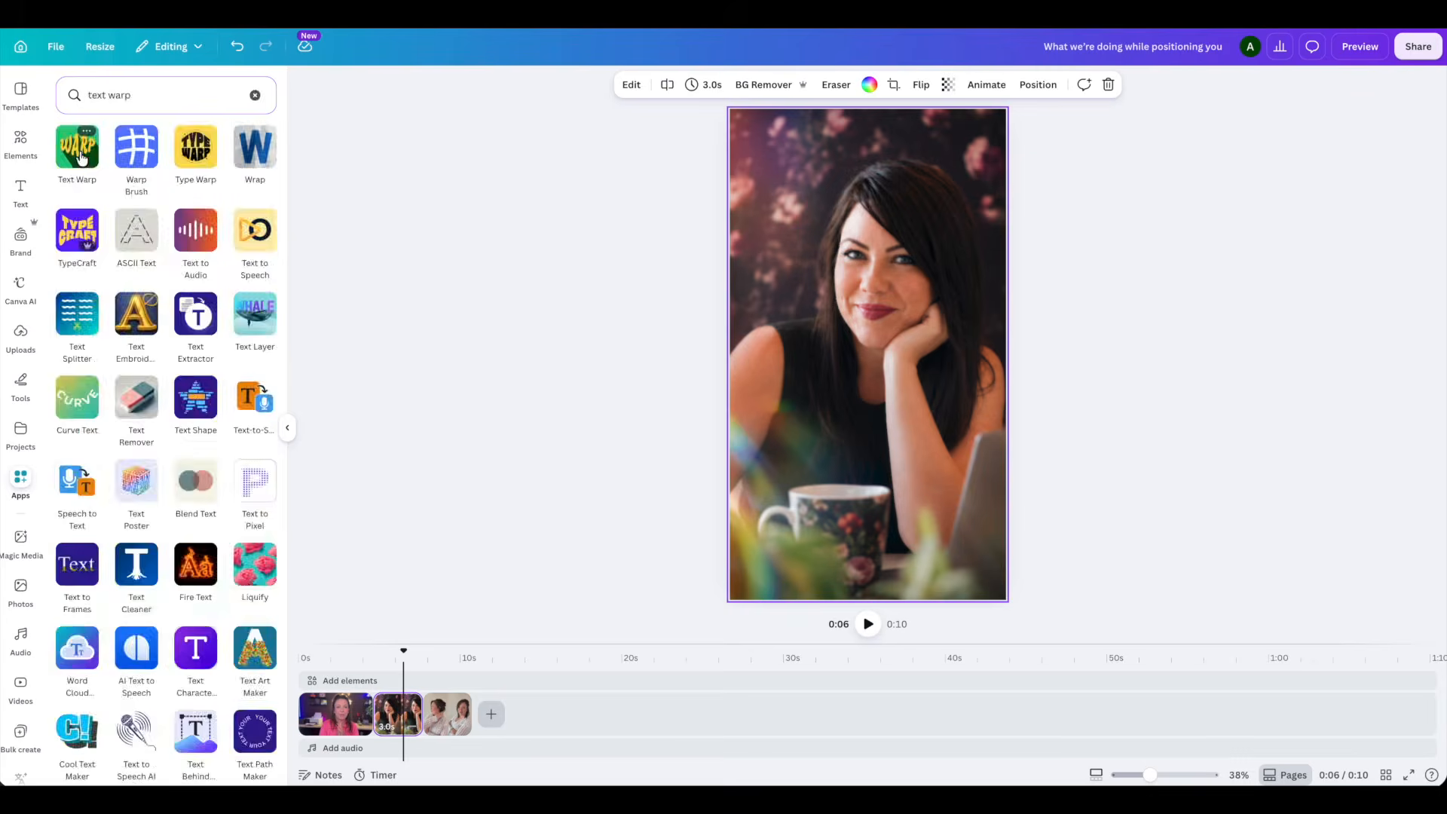
left_click(83, 154)
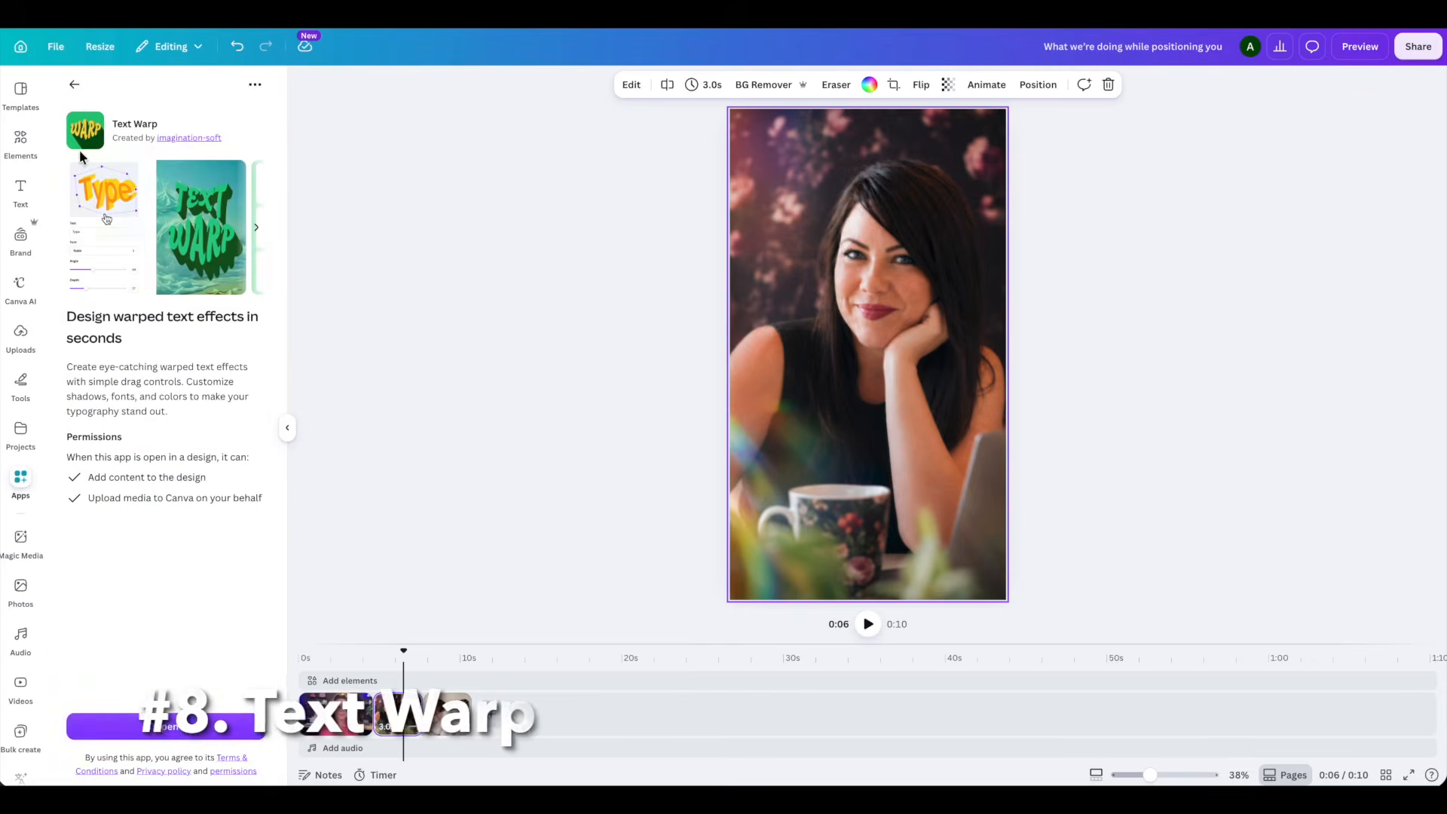
left_click(192, 730)
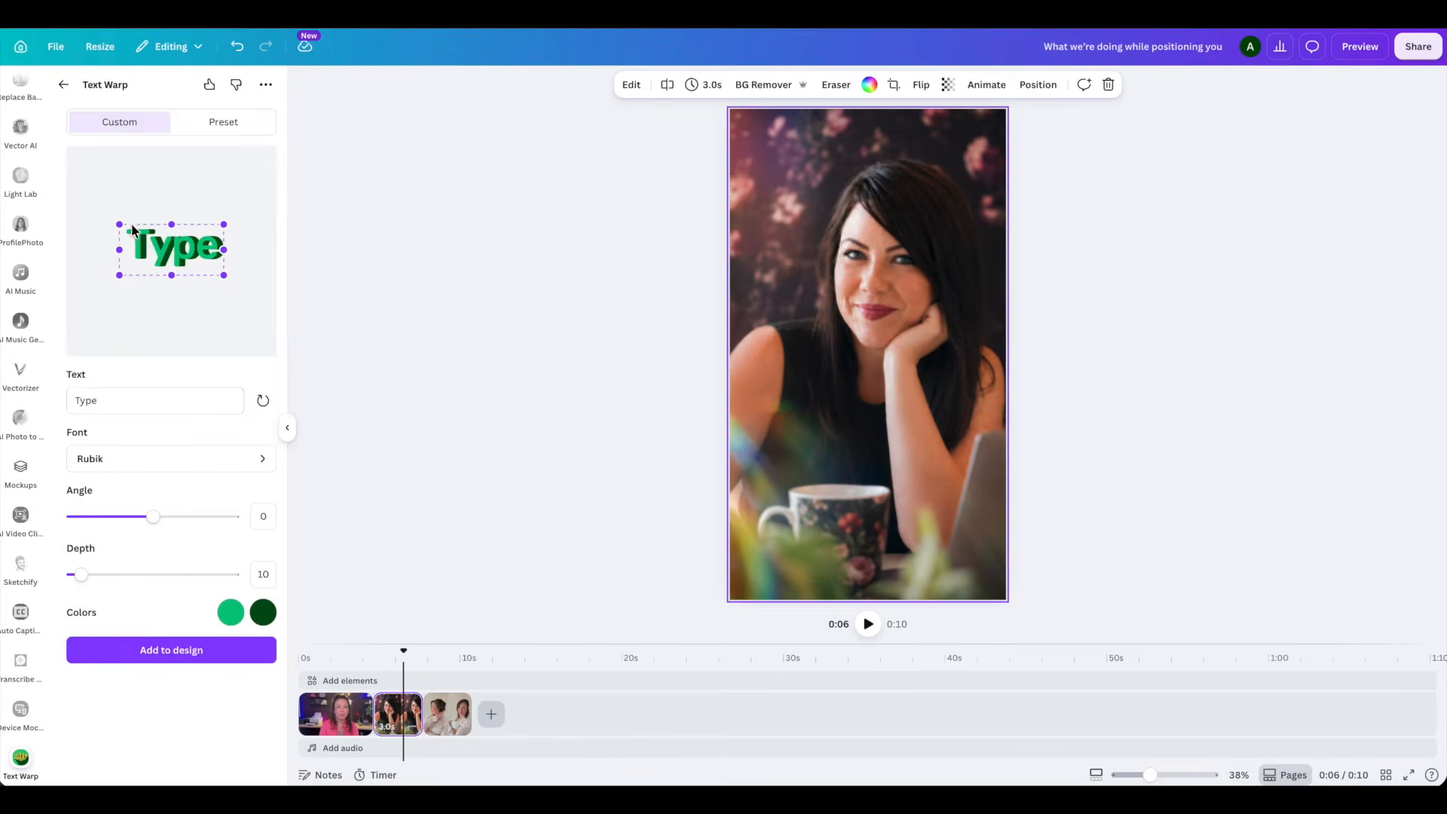
- Set the warped text to "Magical" in the Aclonica font with an angle of 1 and a depth of 200
left_click(100, 404)
left_click_drag(103, 400, 71, 400)
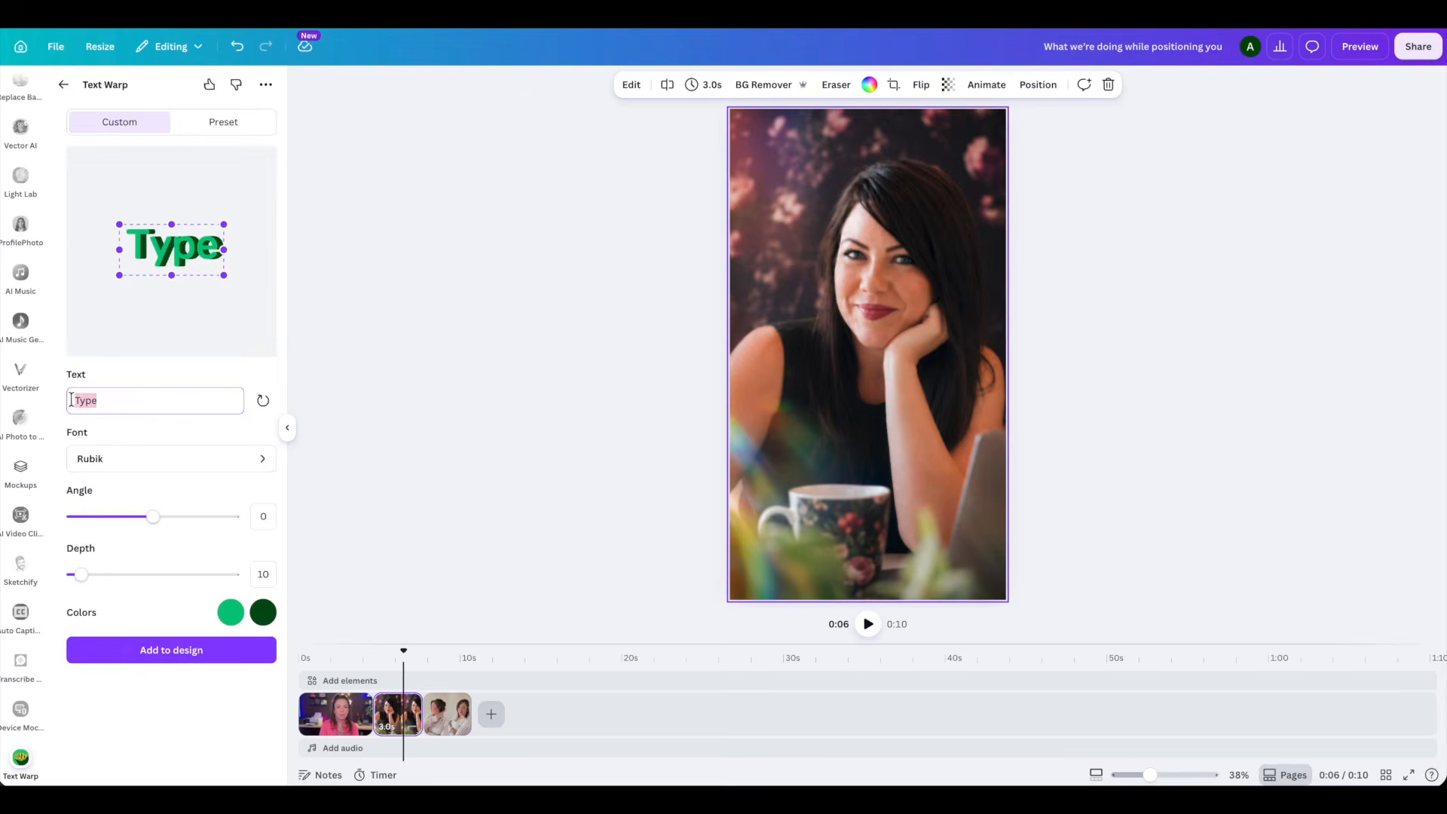
type("Magical")
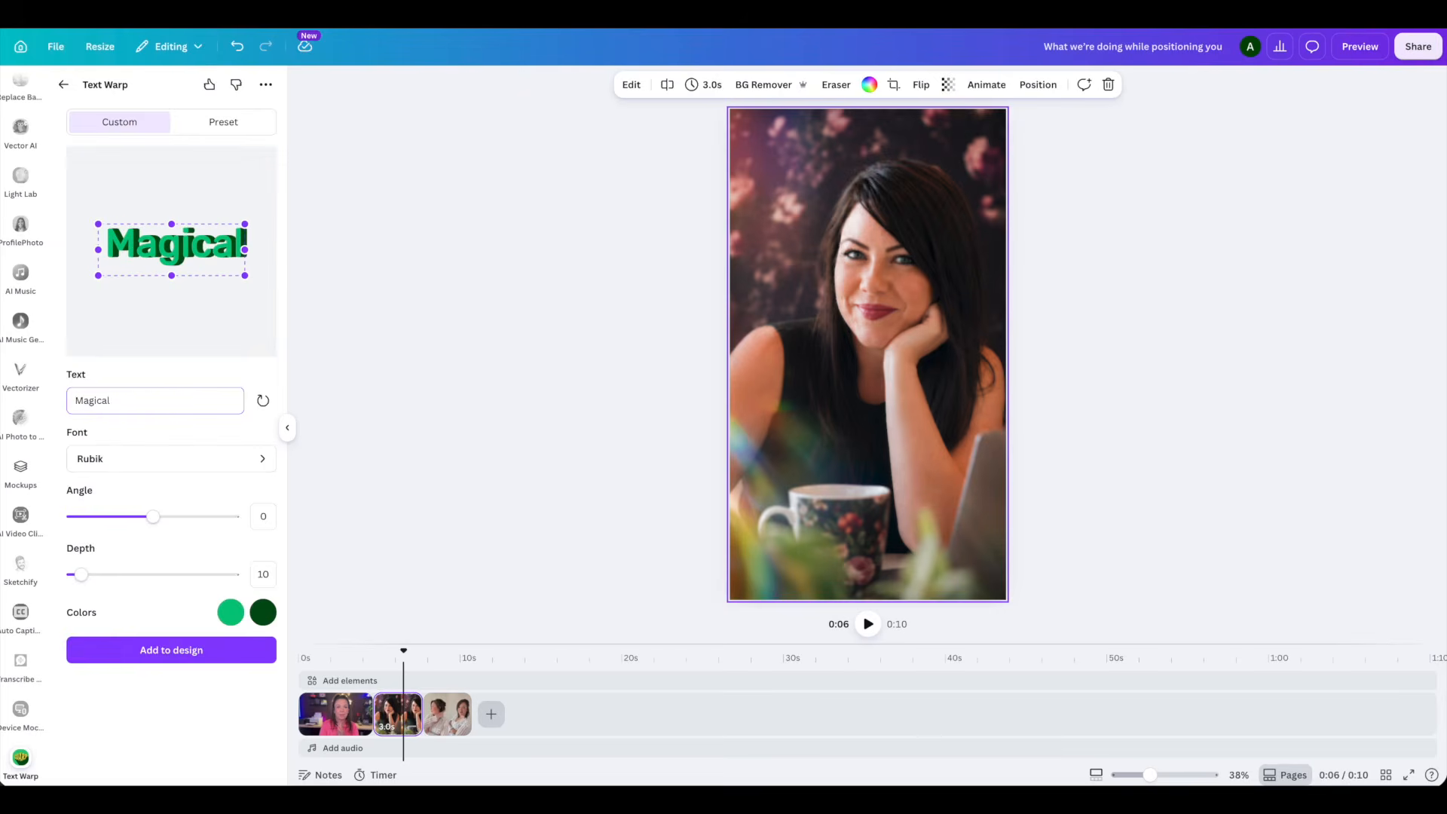
left_click(122, 461)
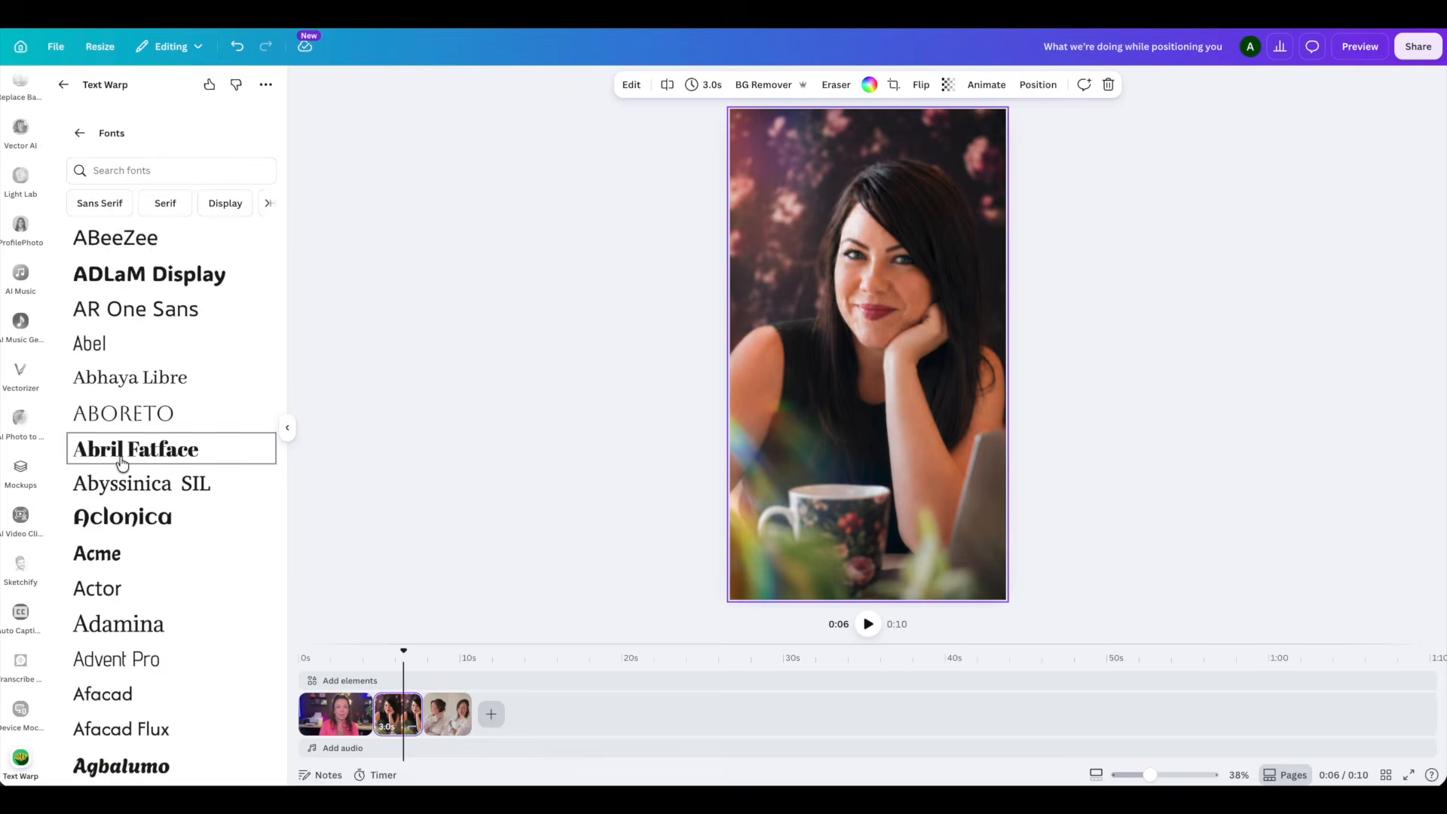
left_click(140, 526)
mouse_move(150, 529)
left_mouse_down()
mouse_move(231, 529)
mouse_move(153, 527)
left_mouse_up()
left_click_drag(83, 578, 269, 585)
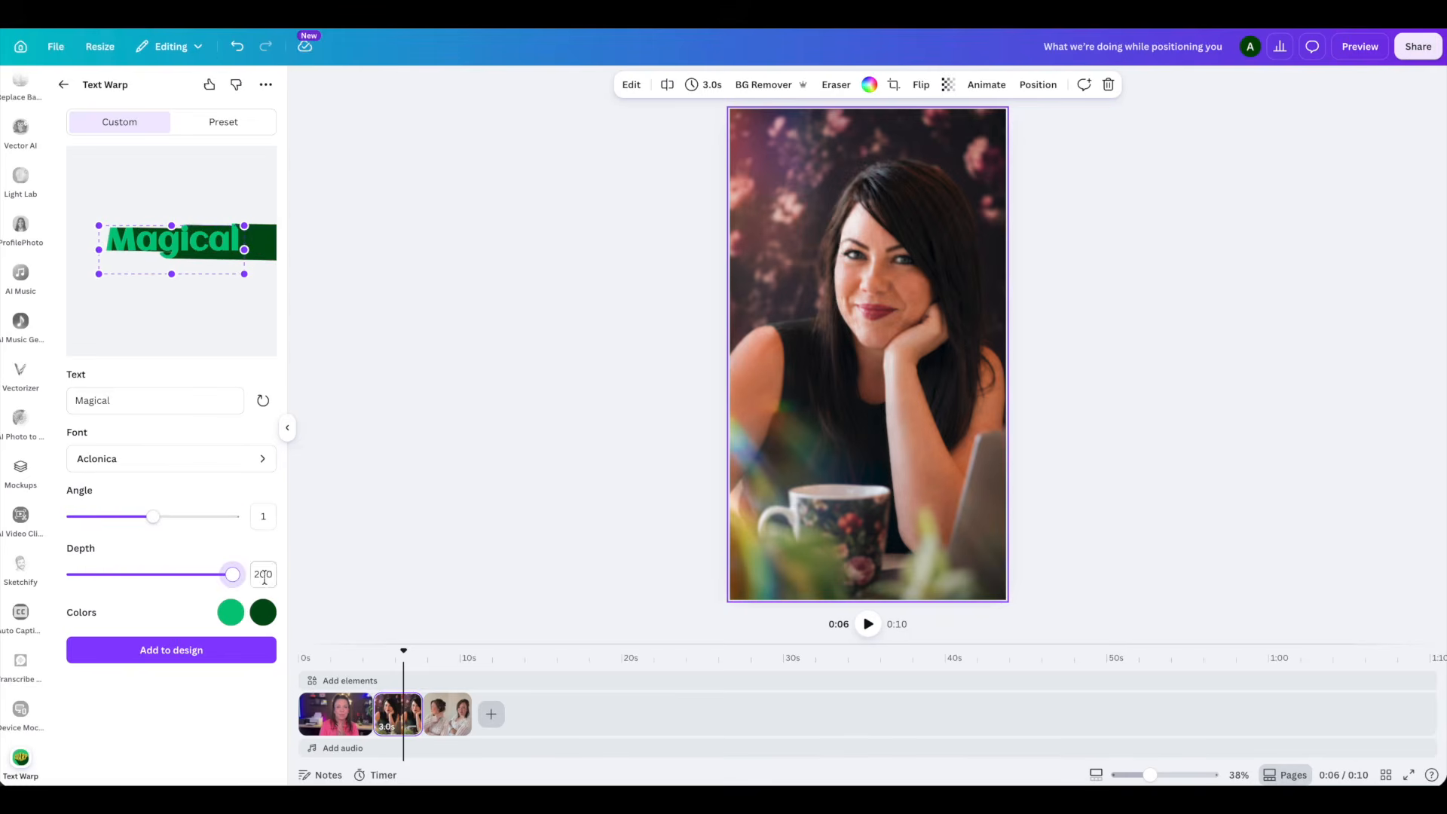
- Color the warped text magenta with an orange depth effect and add it to the design
left_click(230, 612)
left_click(101, 732)
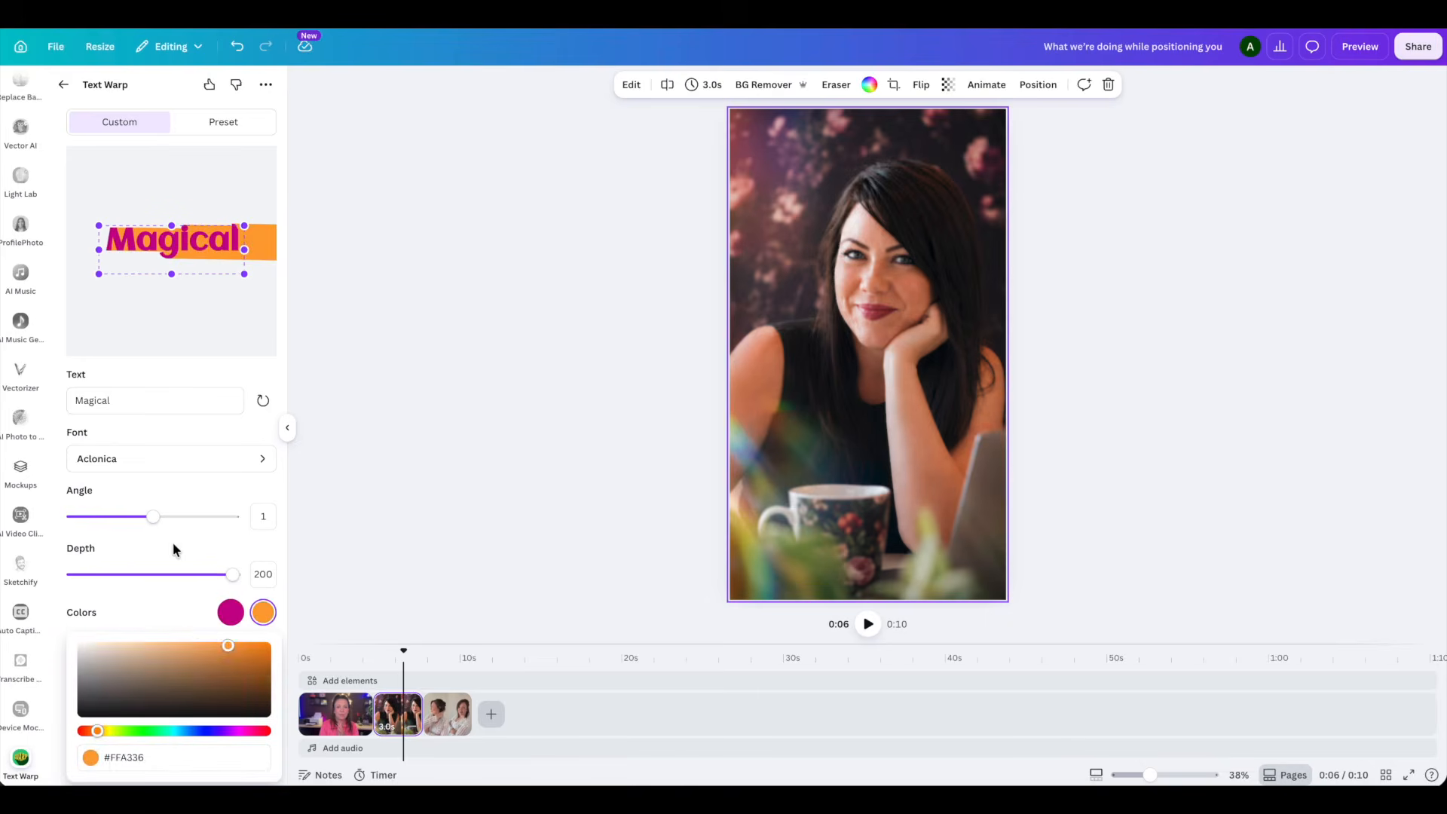
left_click(174, 548)
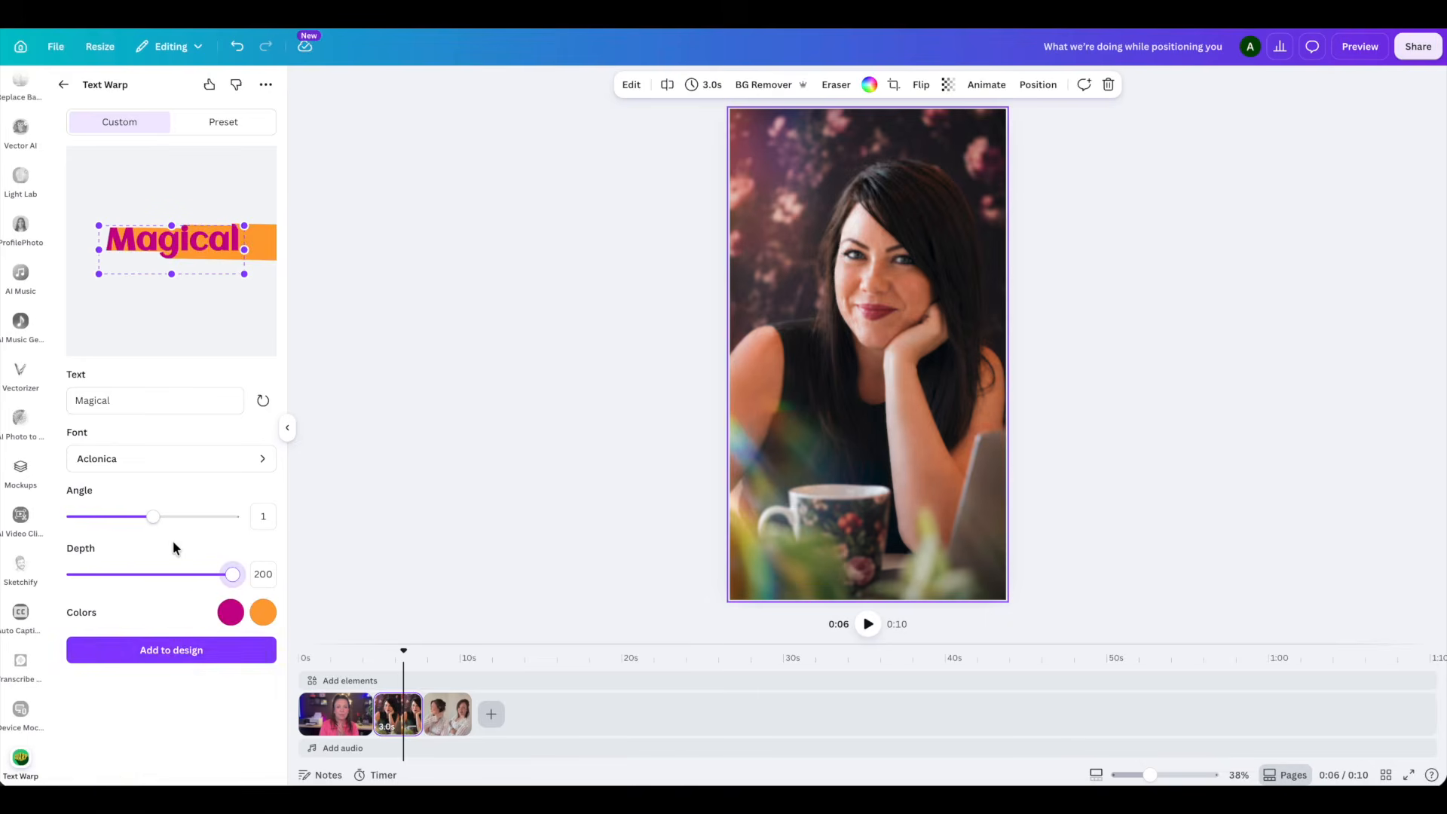
left_click(186, 653)
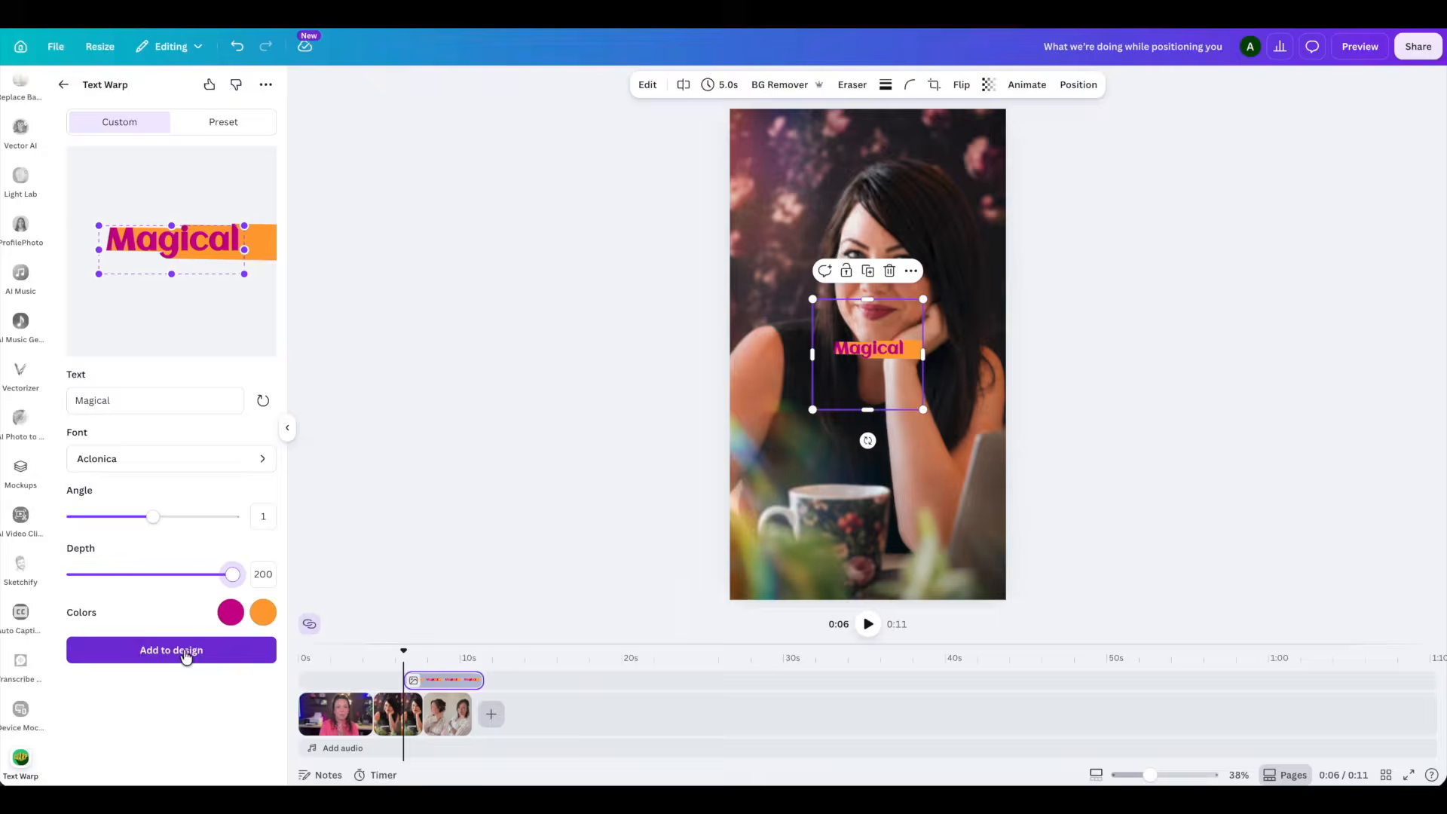
- Reshape the Magical text with flared upper corners and a dipped upper middle, angle 10 and depth 4, and add it to the design
left_click_drag(174, 226, 174, 171)
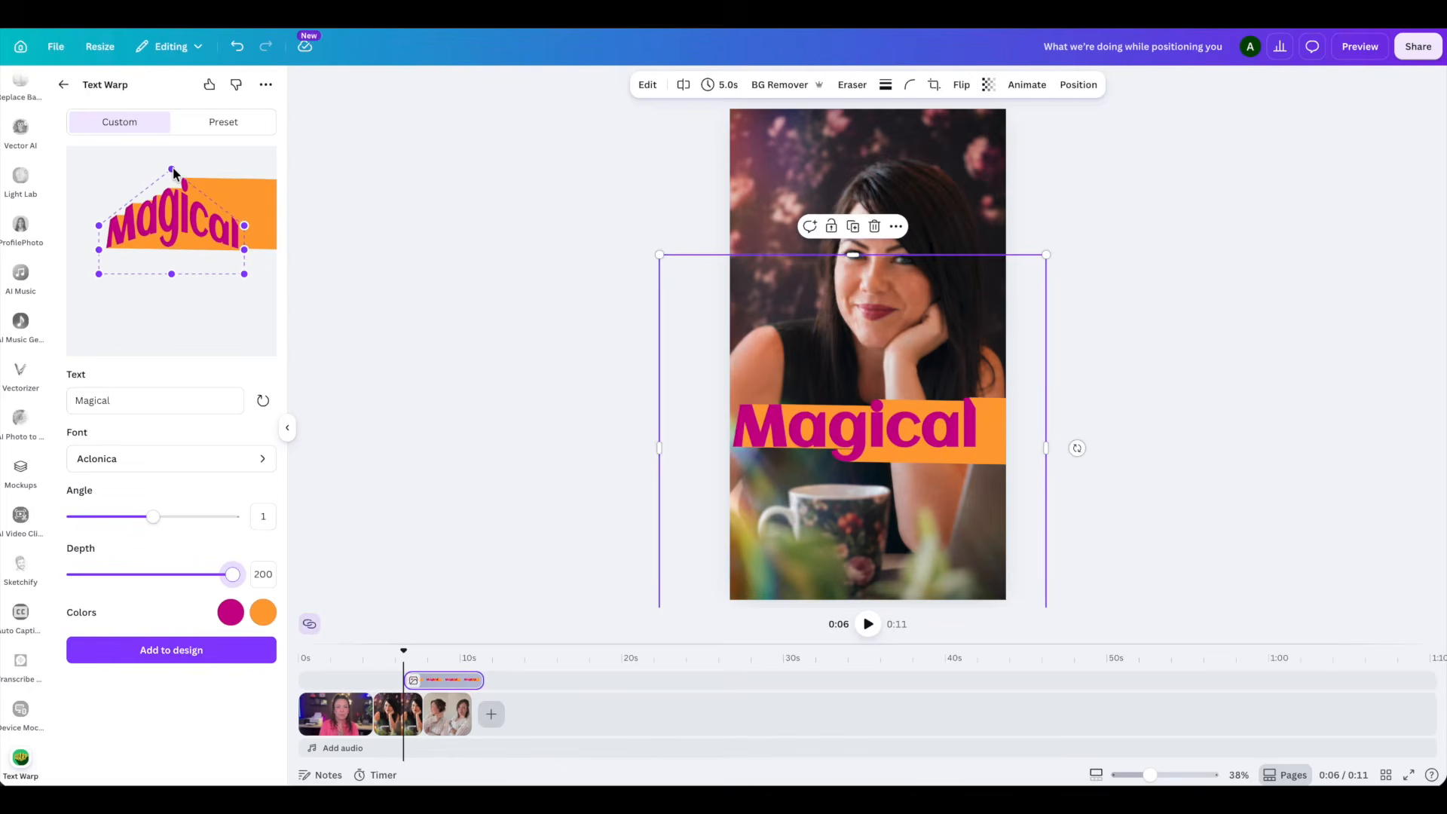
mouse_move(173, 275)
left_mouse_down()
mouse_move(175, 375)
mouse_move(173, 240)
mouse_move(173, 298)
left_mouse_up()
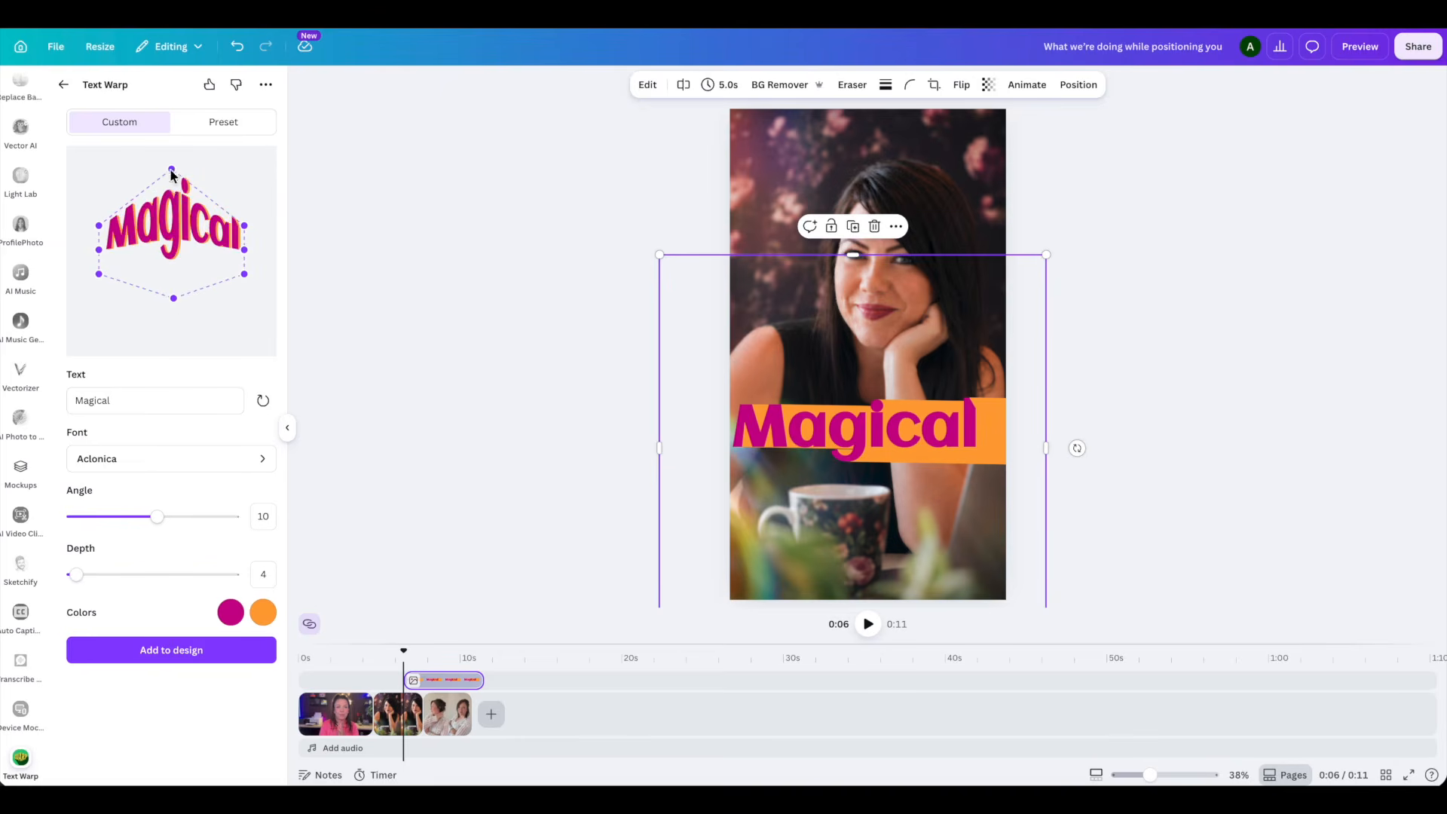
left_click_drag(171, 170, 250, 190)
left_click_drag(91, 226, 71, 171)
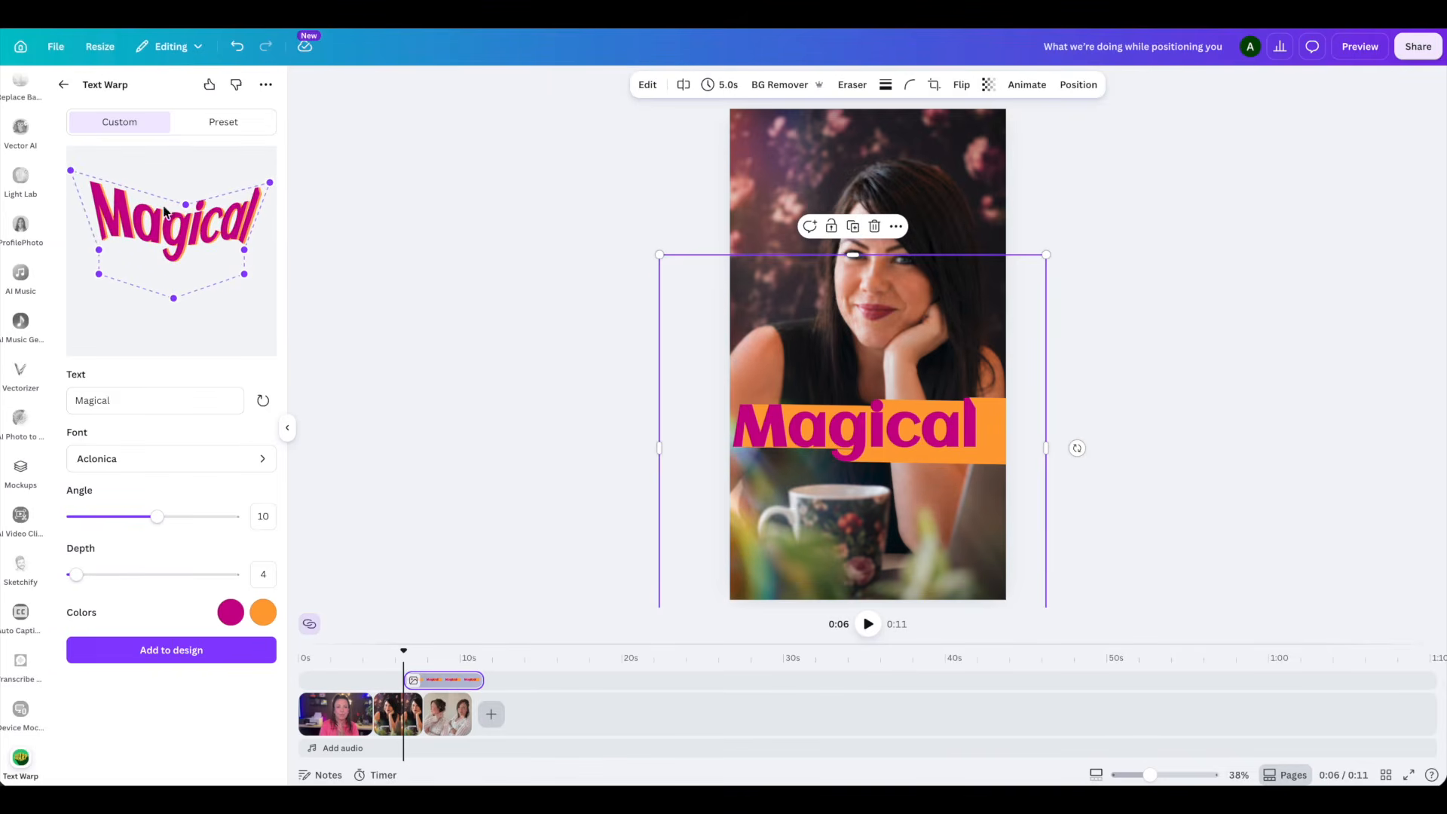
left_click(173, 650)
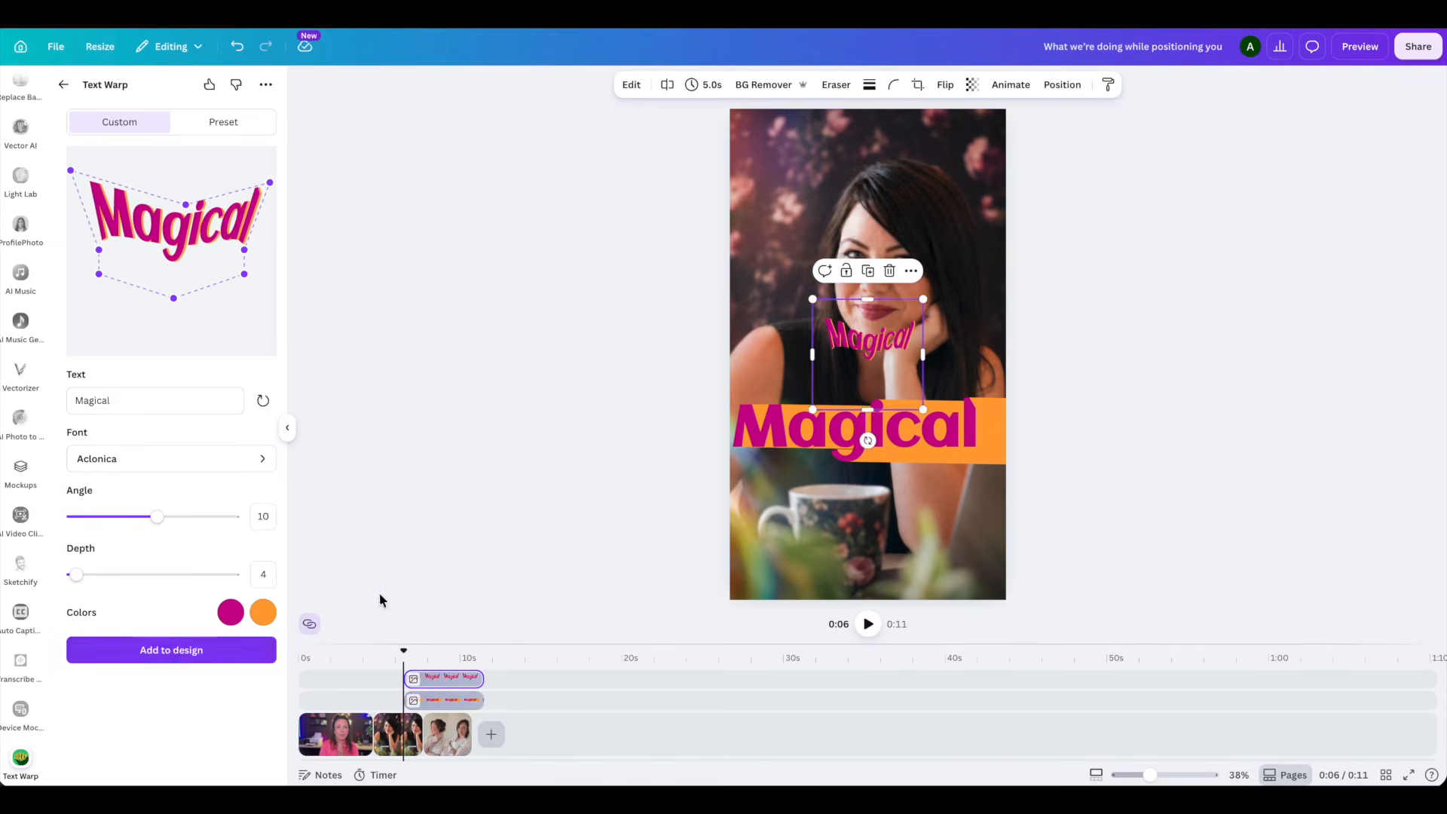
- Delete the older Magical text with the orange band, then enlarge the new warped text and move it lower on the photo
left_click(924, 441)
key("Delete")
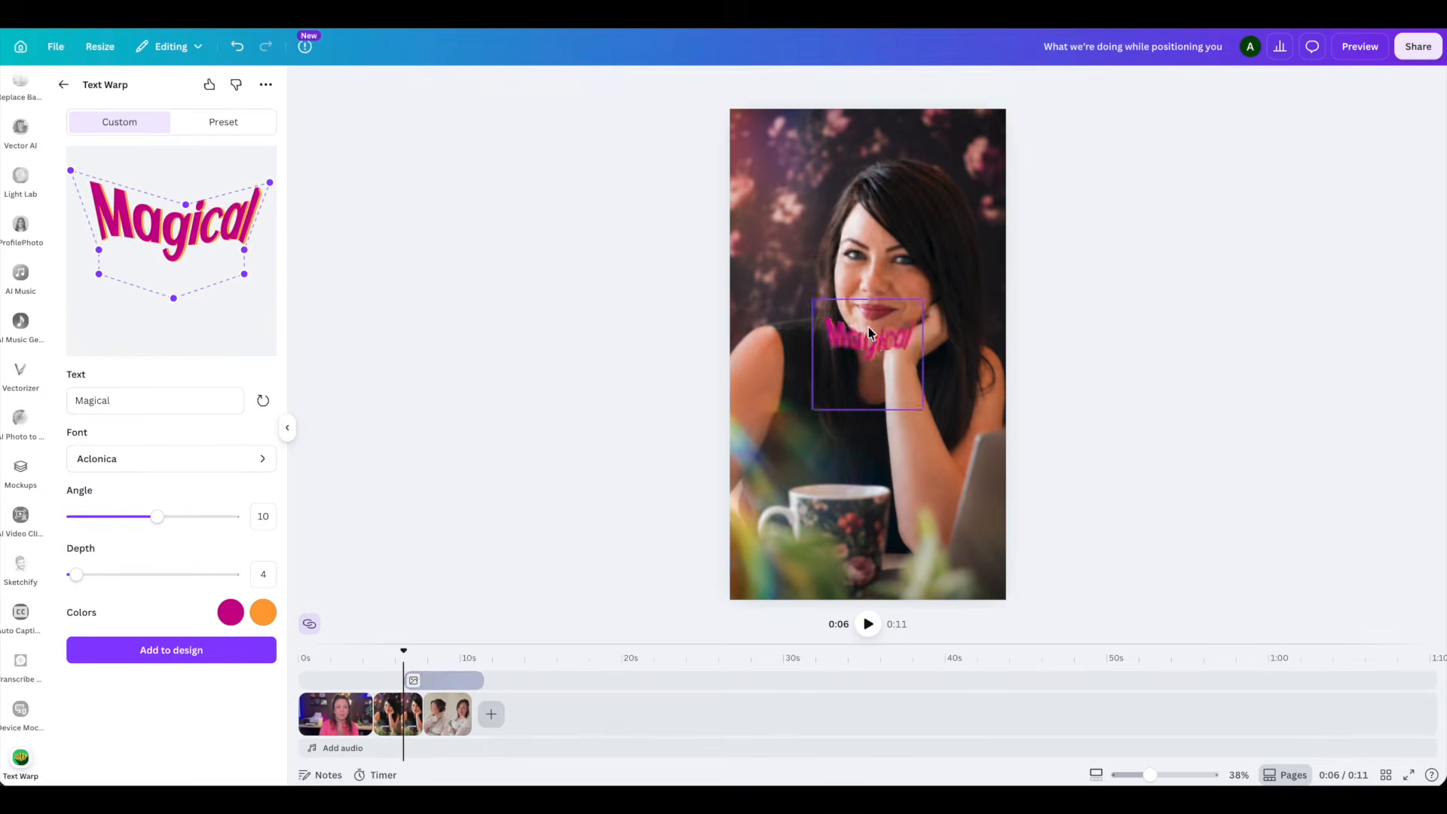
left_click(871, 332)
left_click_drag(812, 298, 635, 179)
left_click_drag(856, 269, 927, 449)
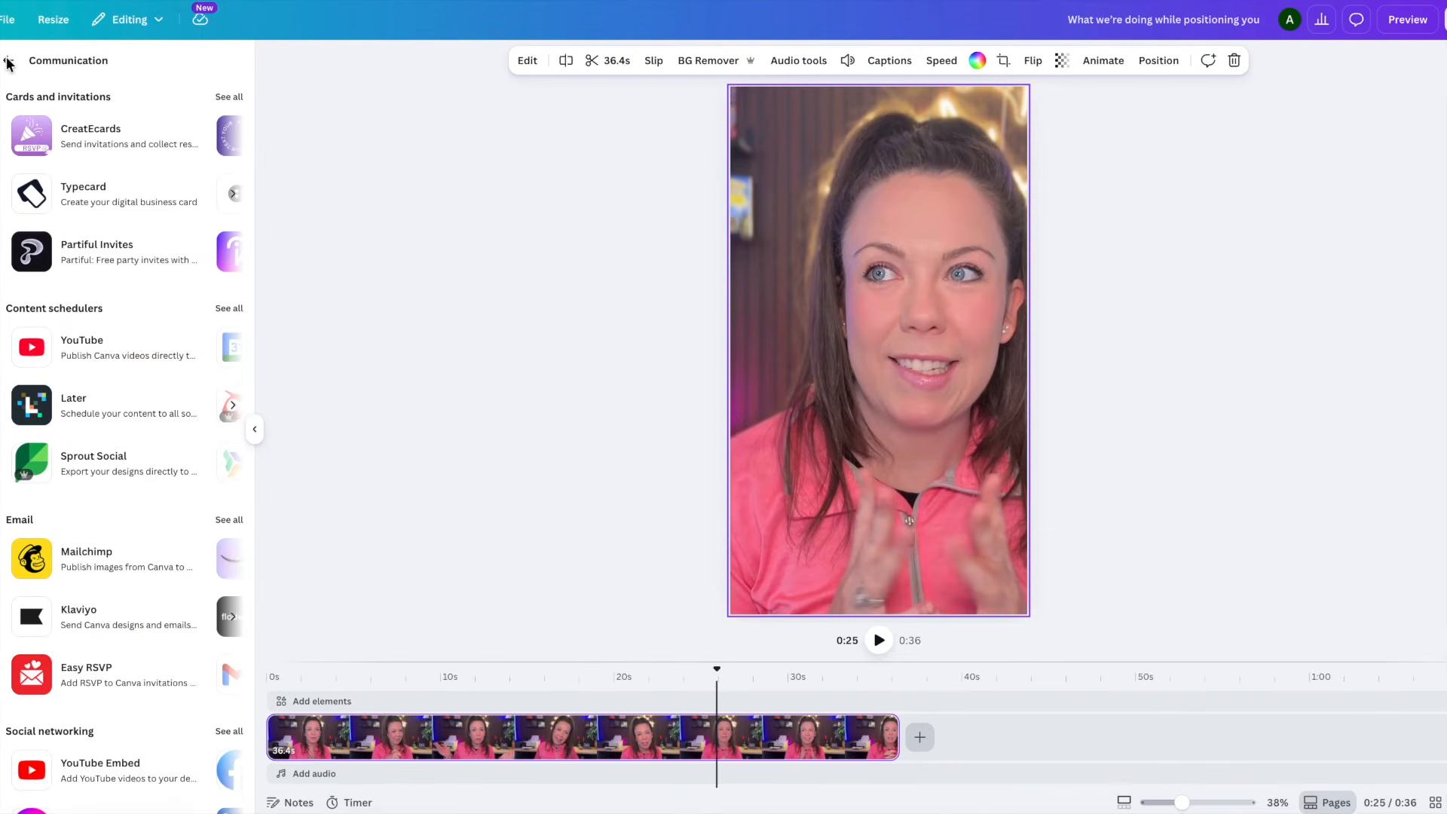
- Browse the Communication apps, show all content schedulers and open the YouTube publishing app
scroll(65, 314, "down", 1)
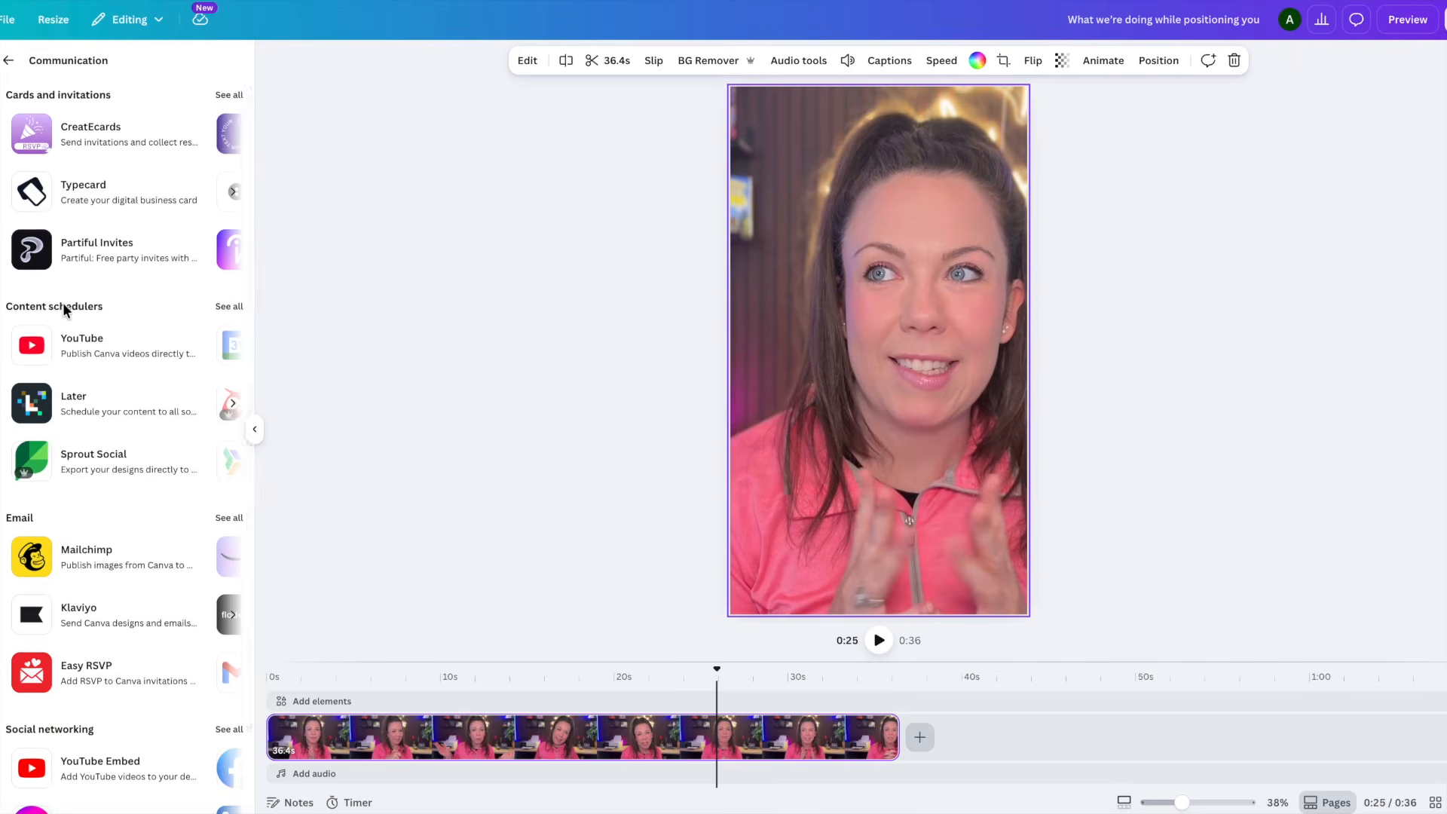
scroll(66, 314, "up", 1)
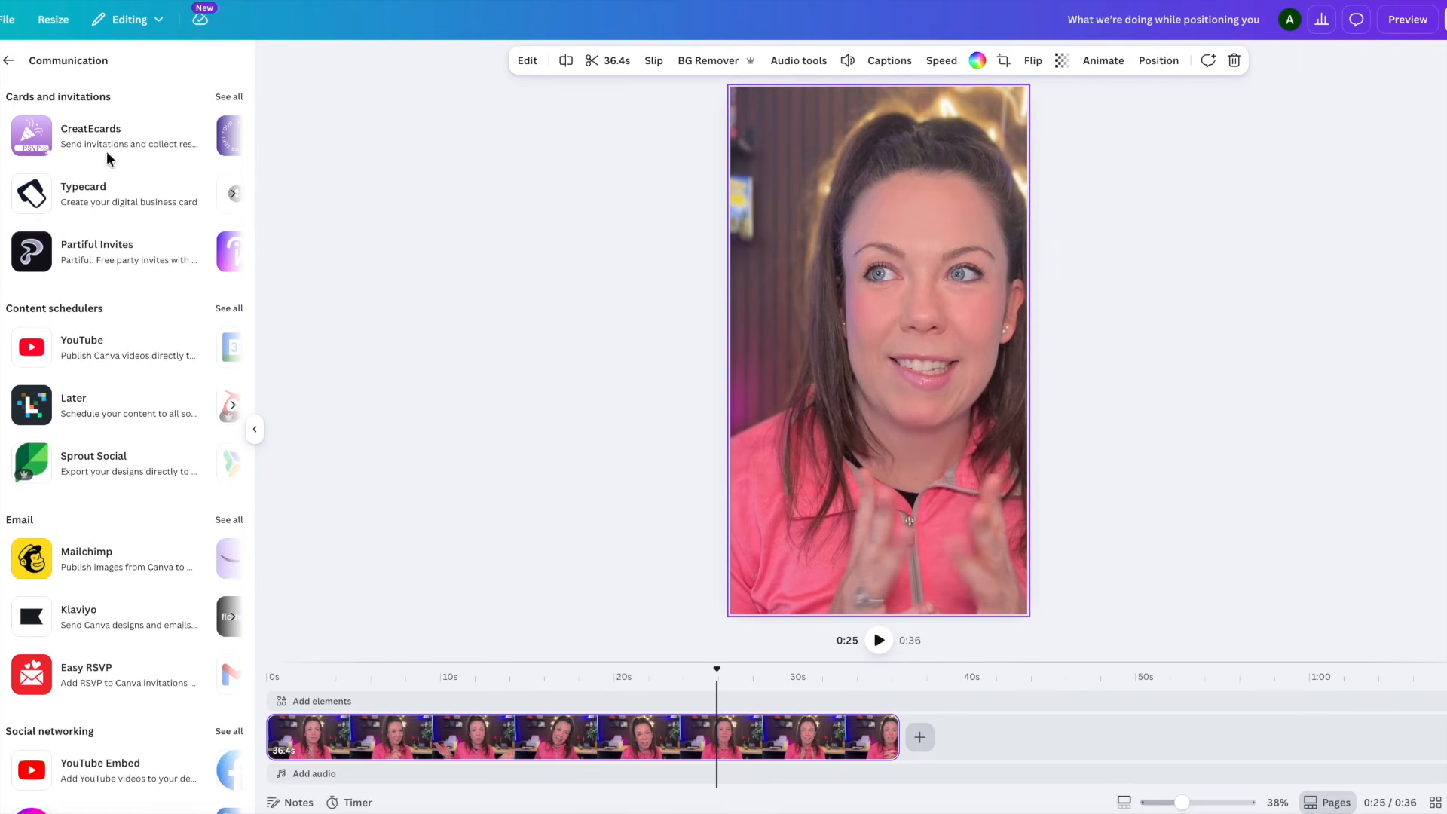
scroll(151, 363, "down", 2)
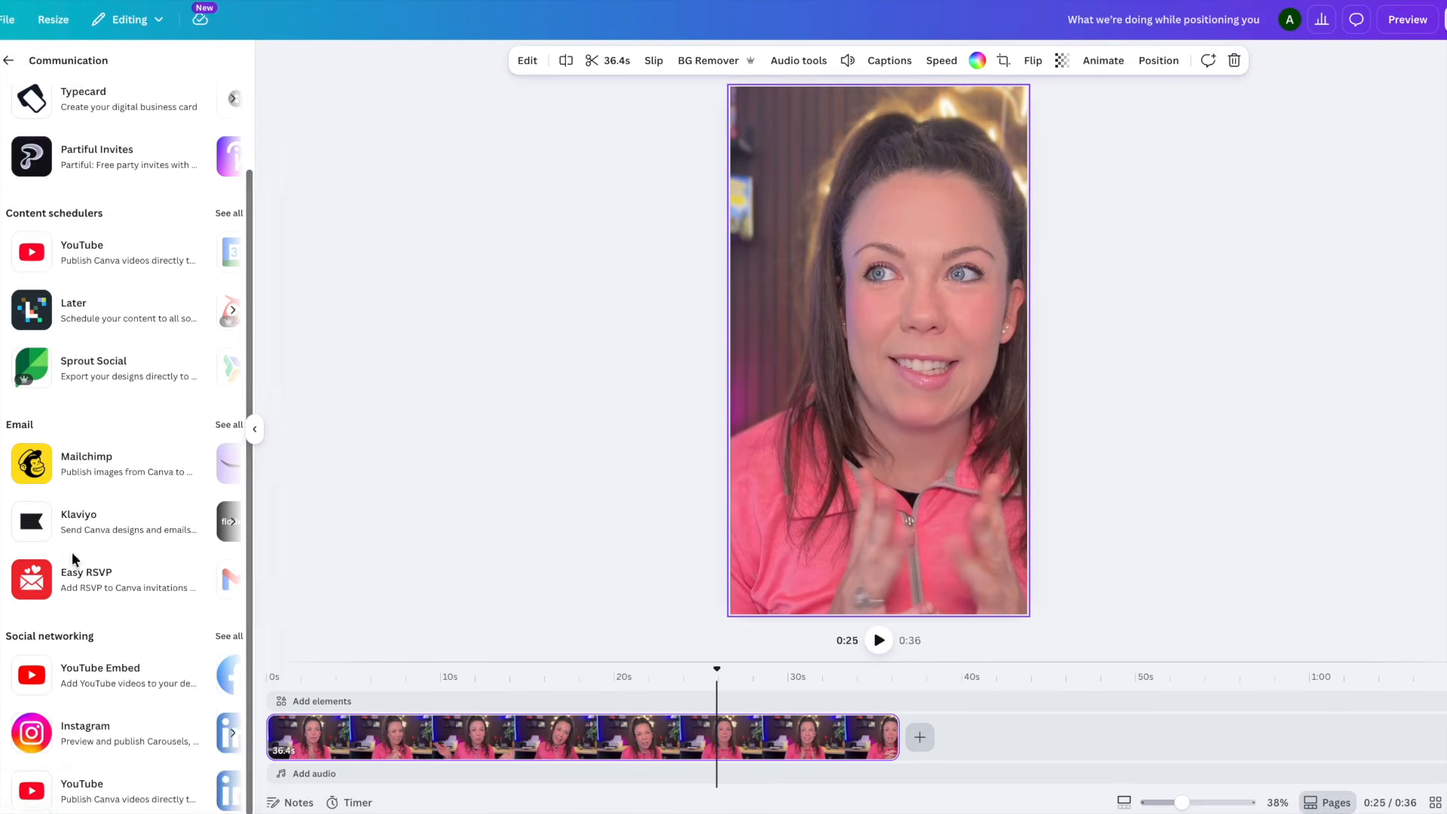
scroll(110, 550, "up", 1)
scroll(110, 558, "up", 1)
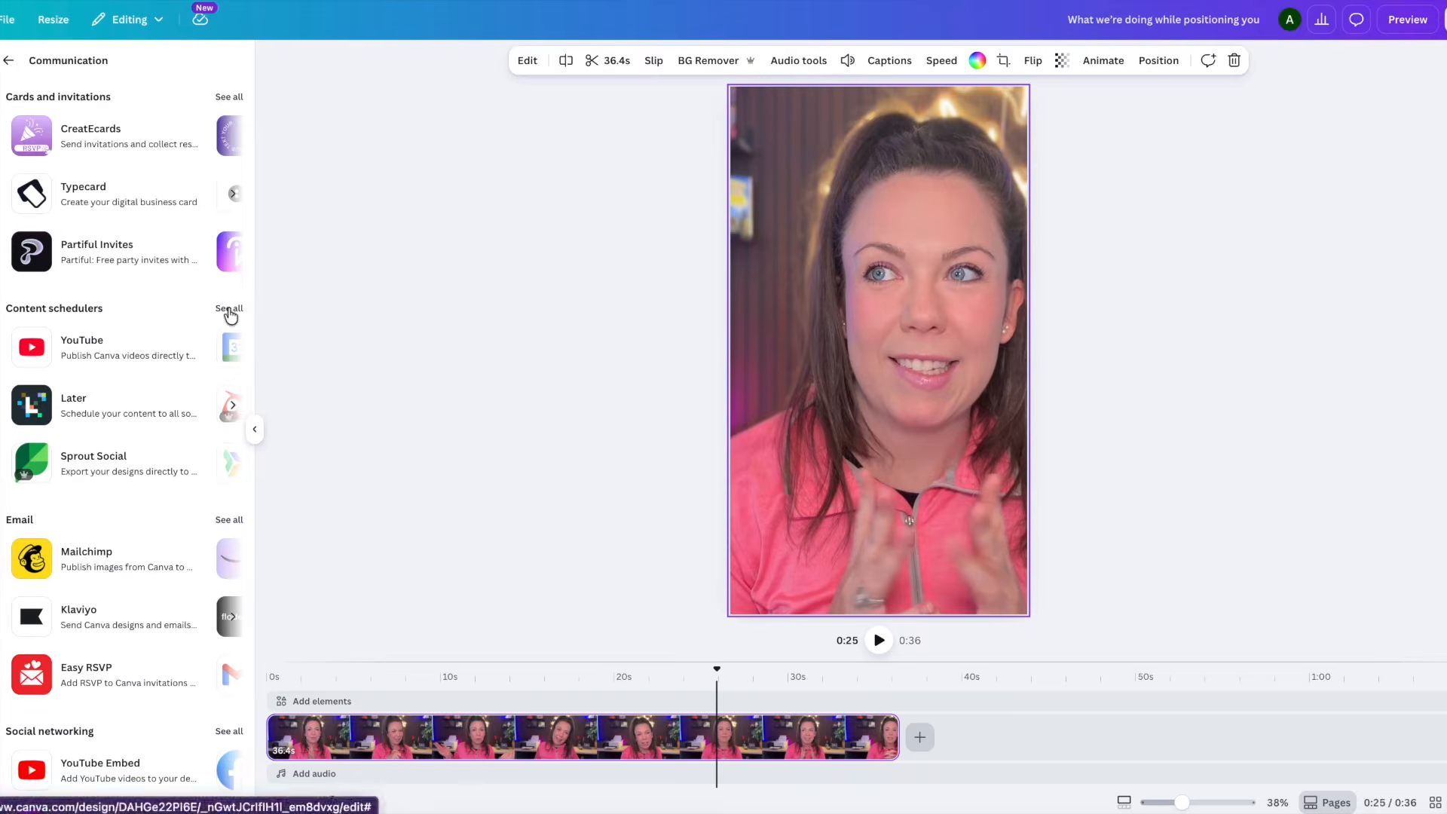
left_click(229, 310)
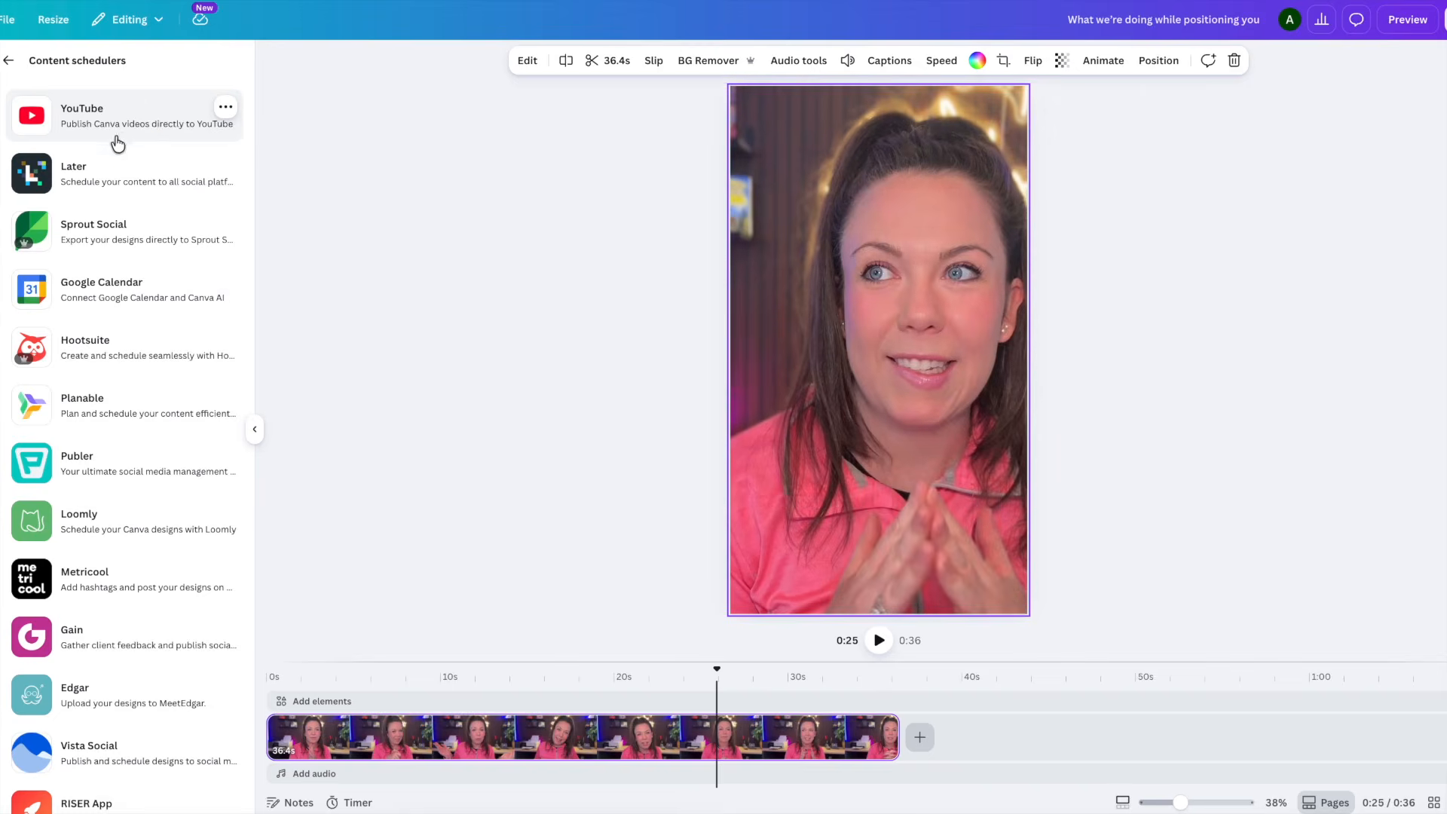
left_click(75, 116)
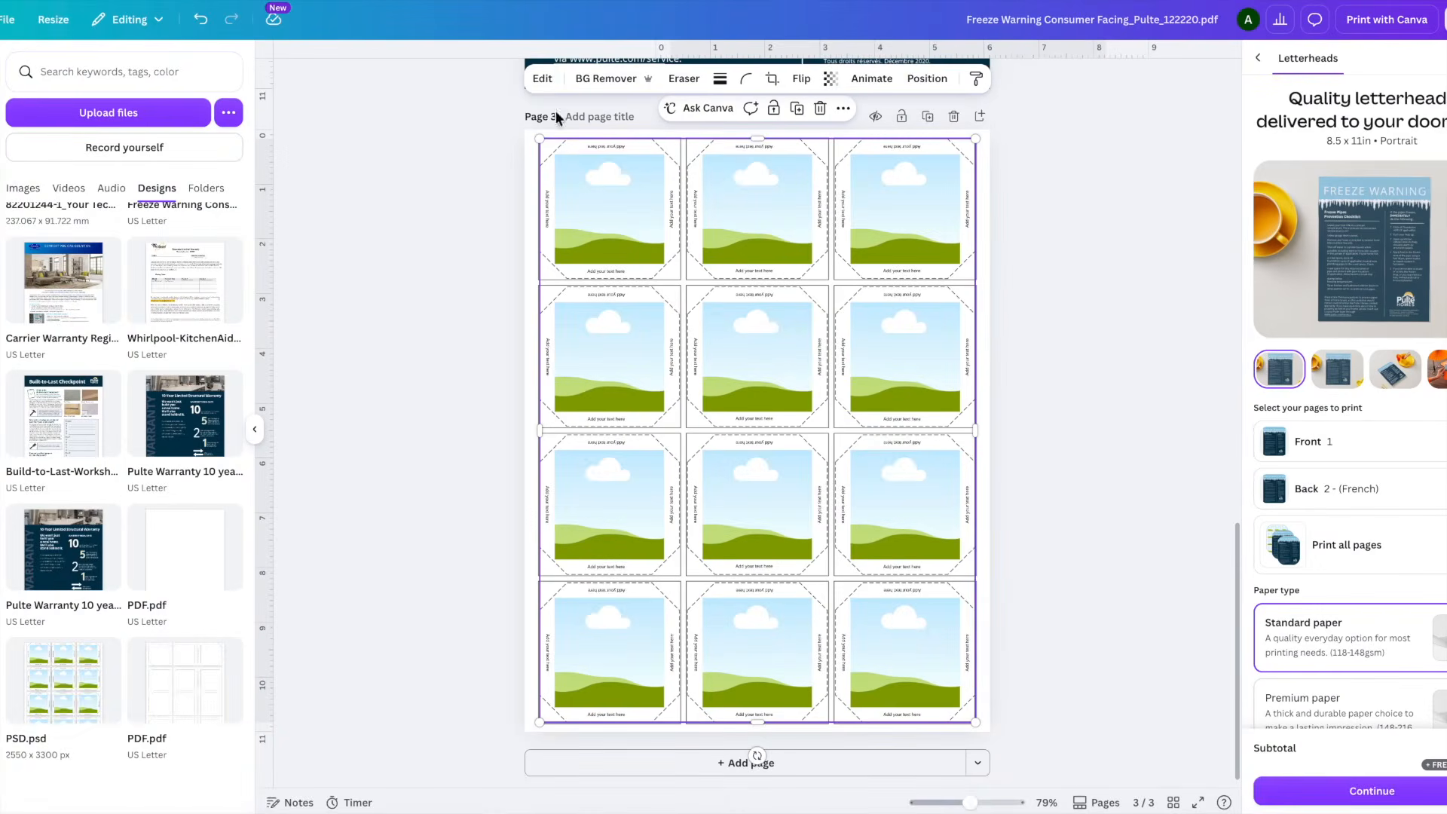
- Split the photo-grid template image on page 3 with Magic Layers and check that the first frame's text labels can be selected separately
left_click(542, 78)
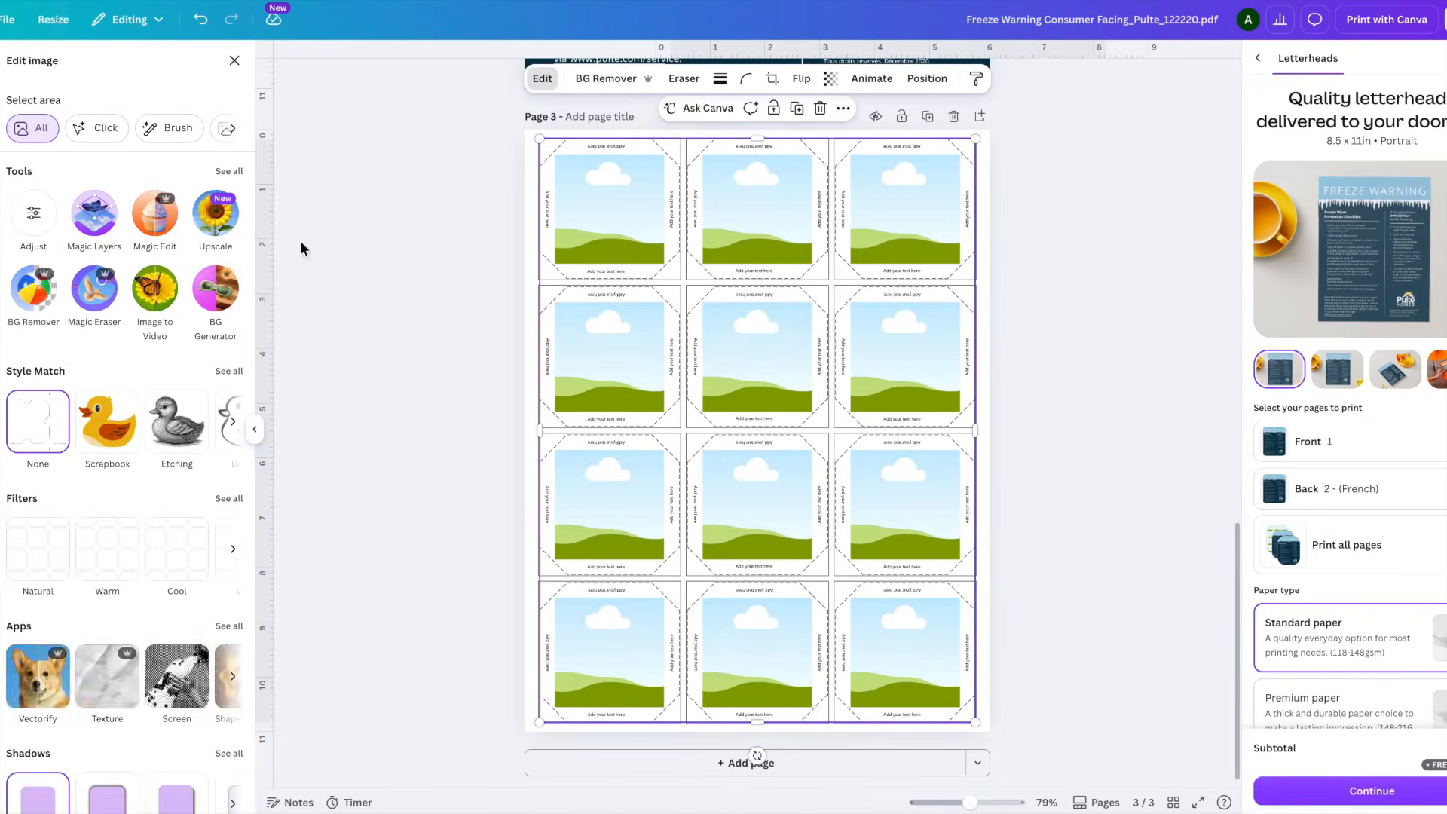
left_click(91, 226)
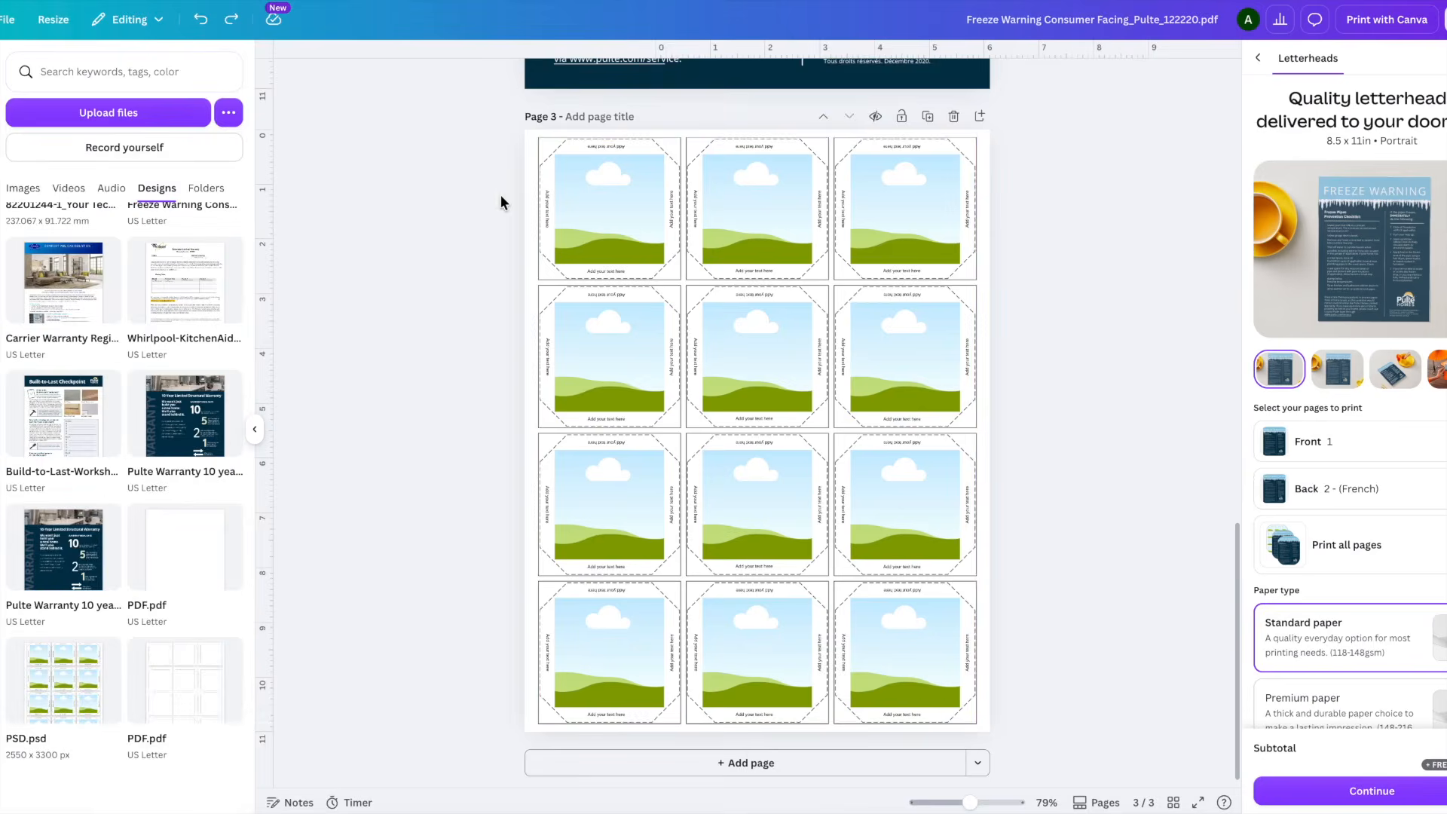
left_click(609, 143)
left_click(548, 211)
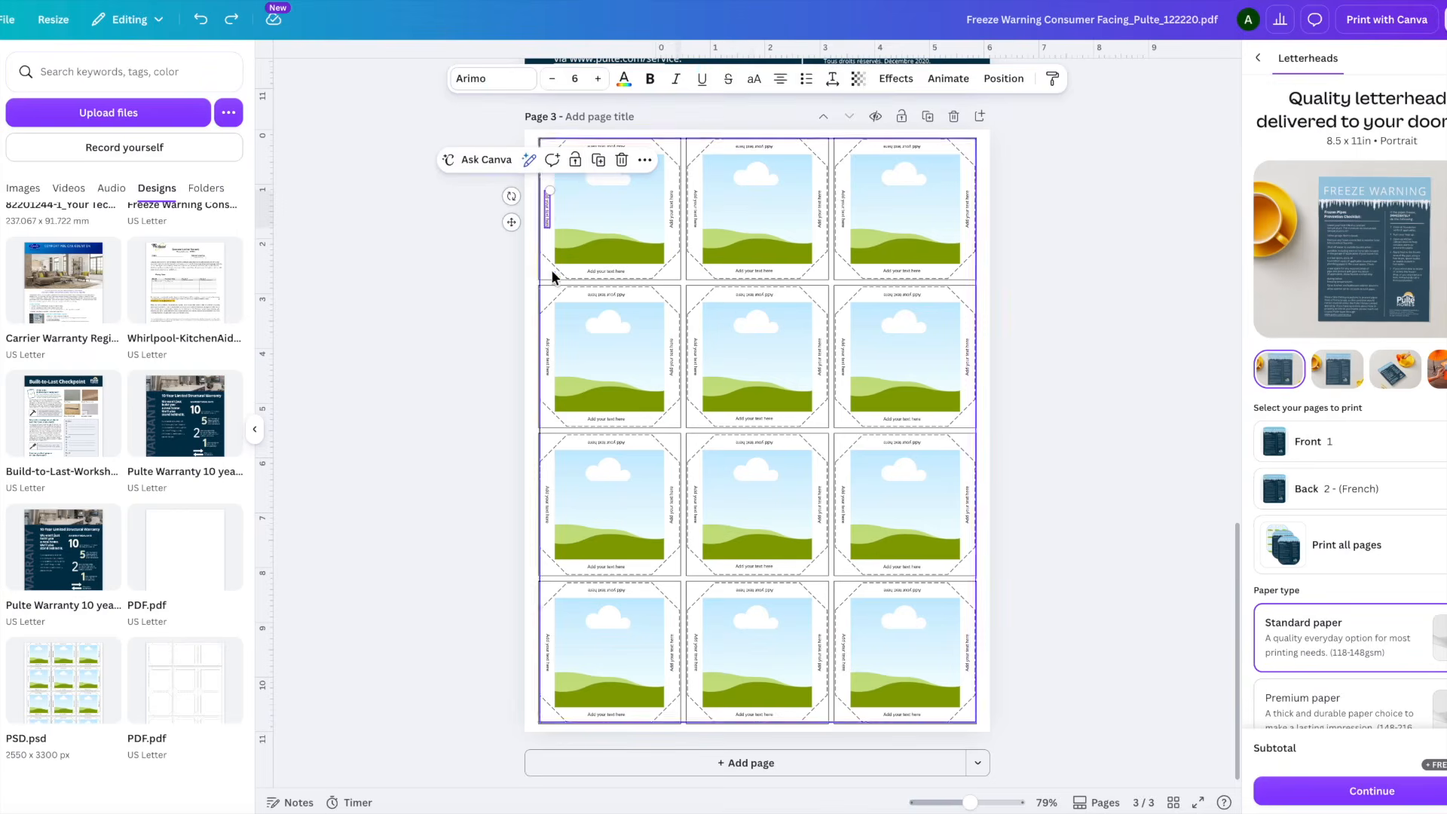
left_click(604, 269)
left_click(454, 282)
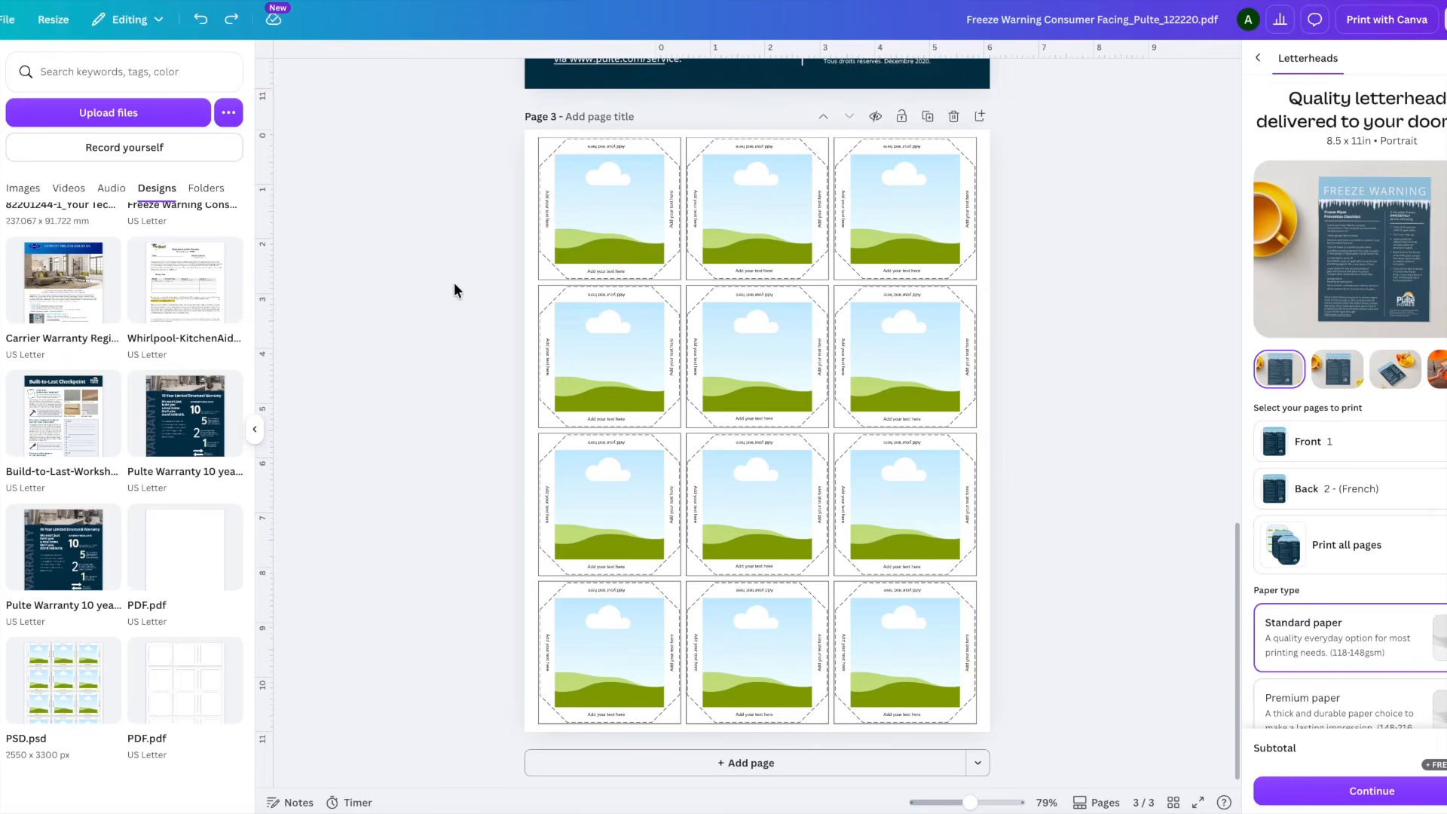